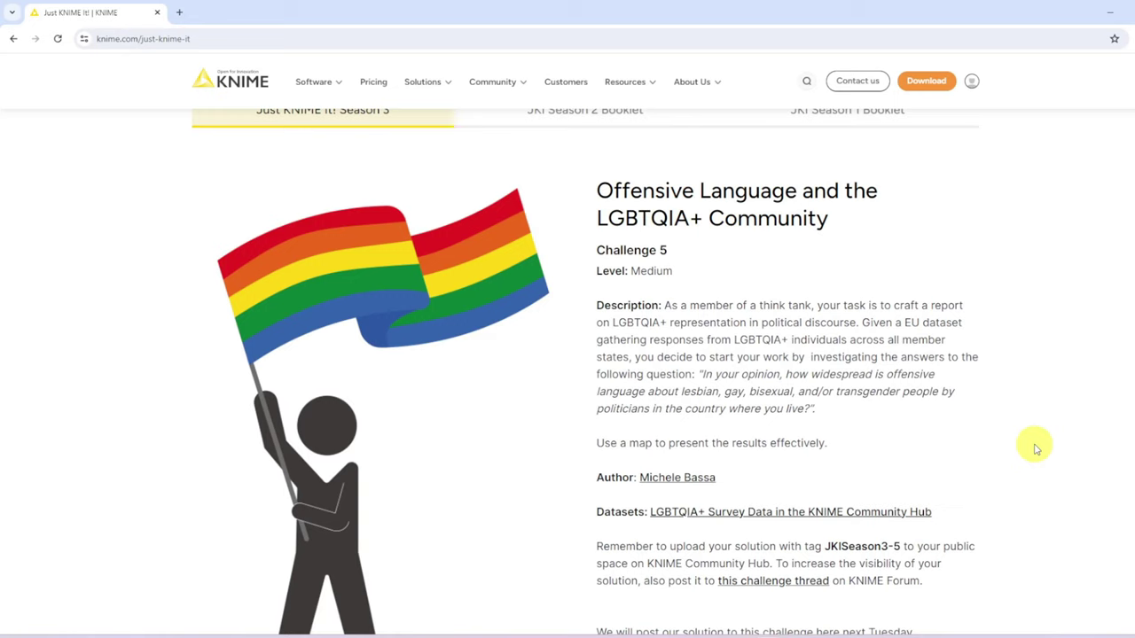
Highlight the line 'Use a map to present the results effectively' in the Challenge 5 brief
drag(596, 443, 823, 443)
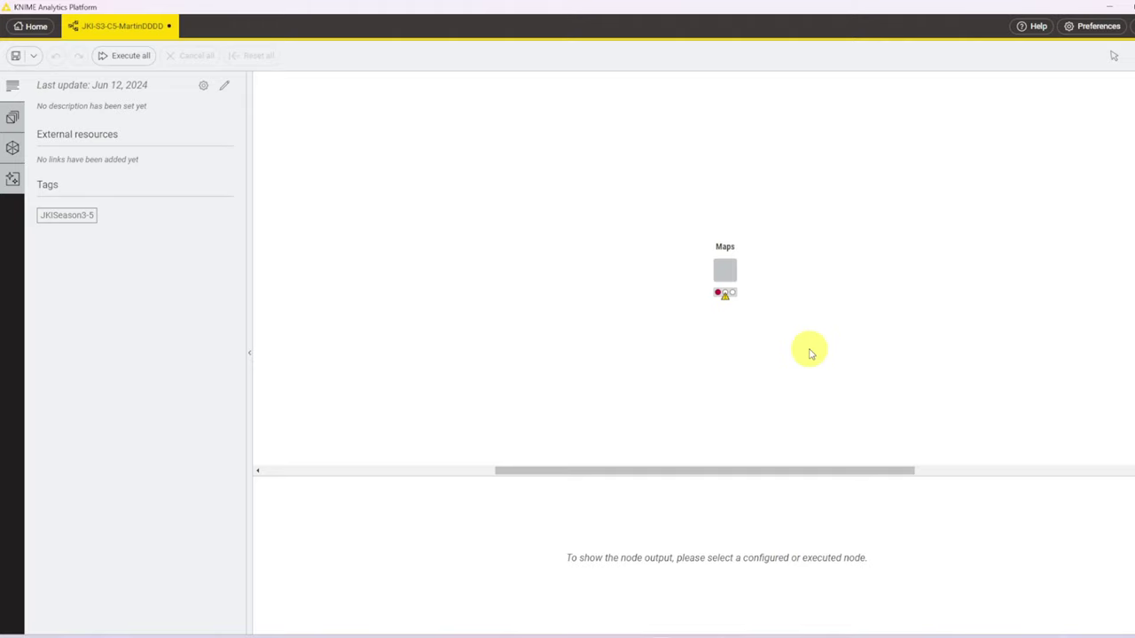
Open the Maps view and show the 'Bisexual women - Very widespread' Europe choropleth, scaled 0–56
click(725, 270)
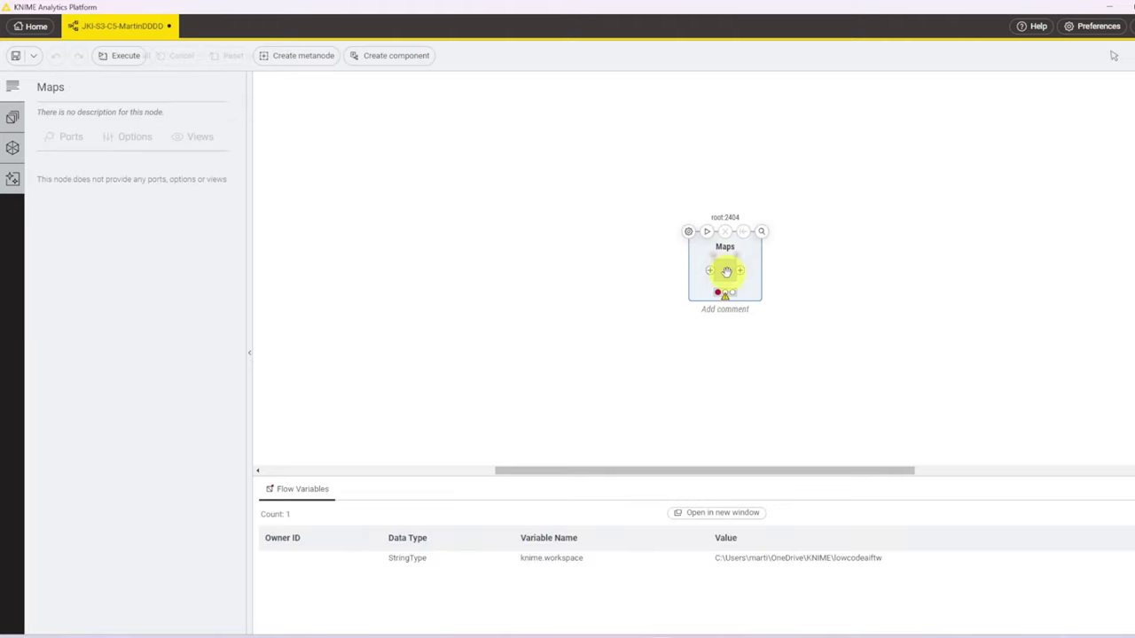
click(761, 232)
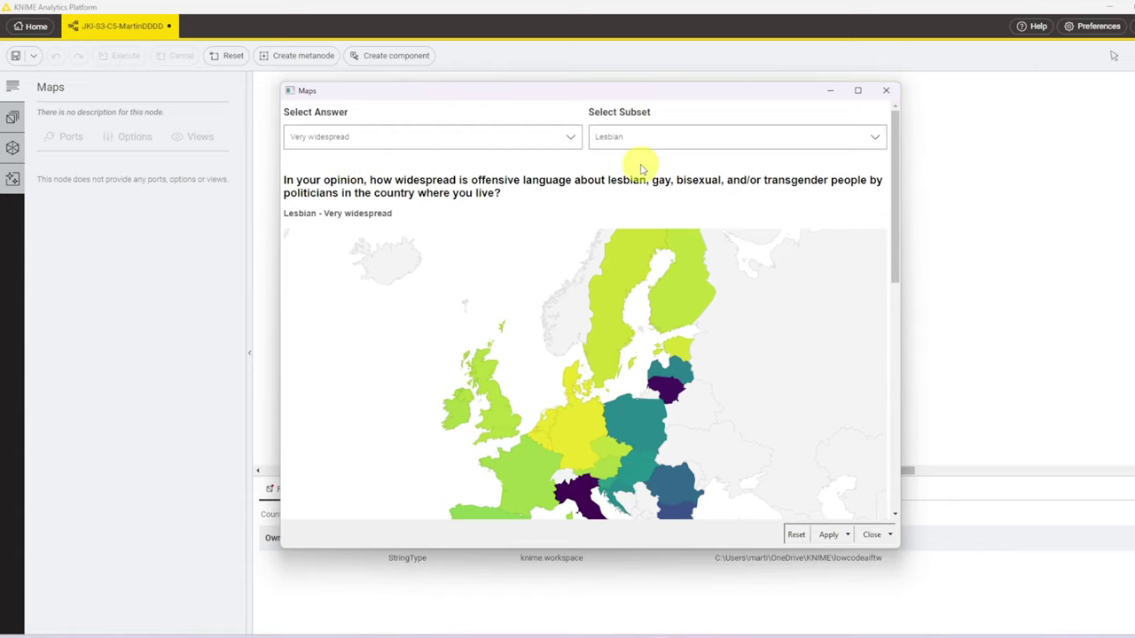
click(875, 142)
click(729, 191)
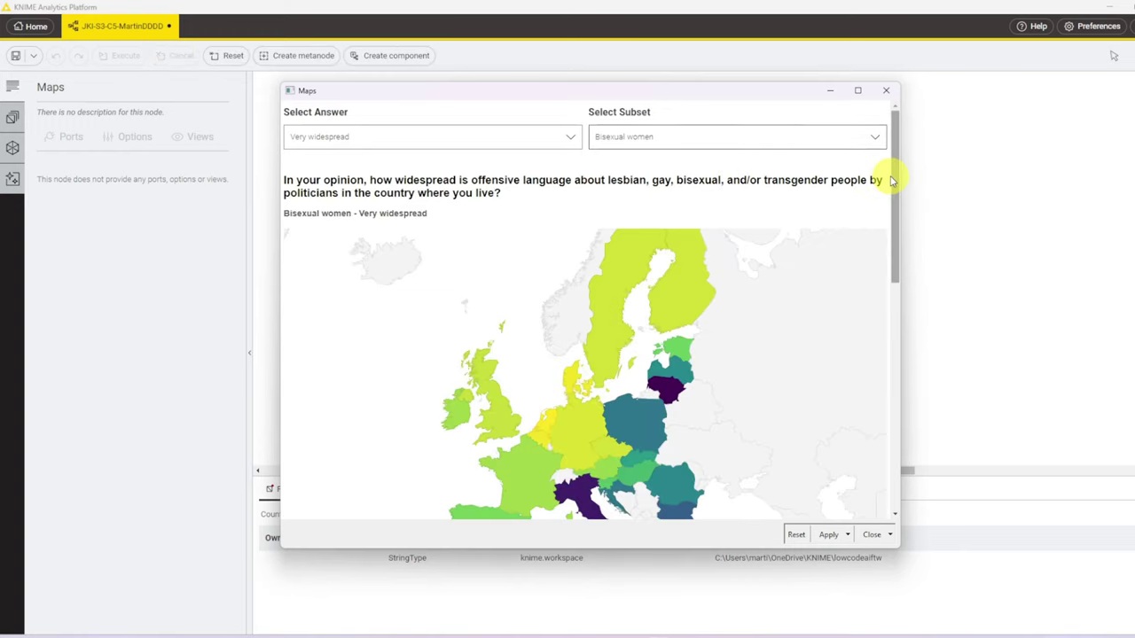
scroll(893, 174, down, 1)
drag(893, 174, 896, 203)
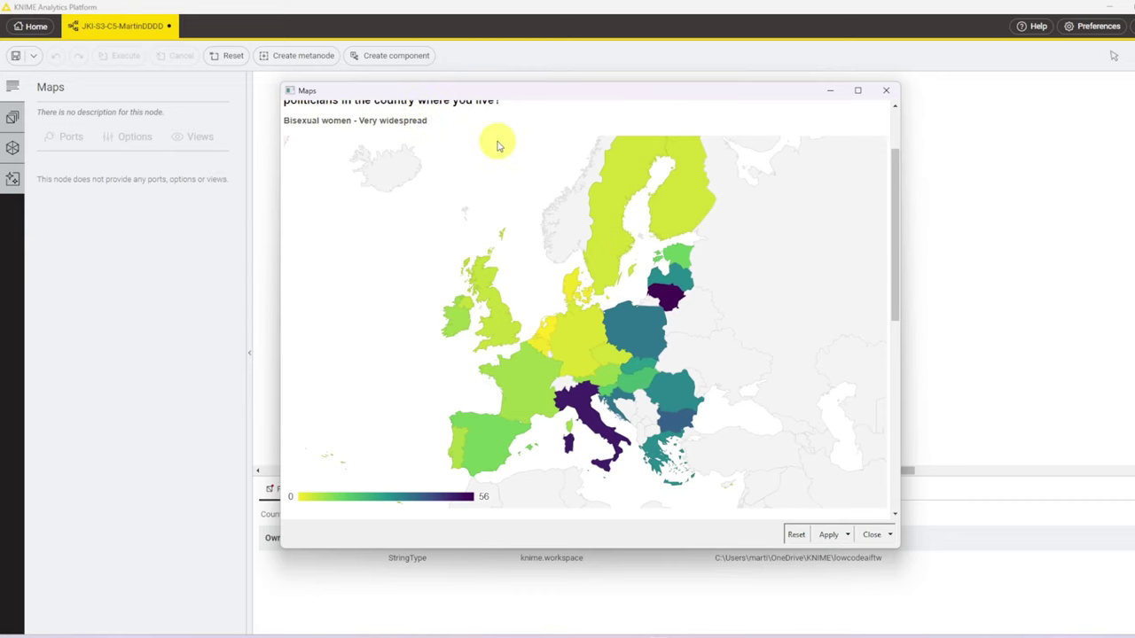
mouse_move(542, 388)
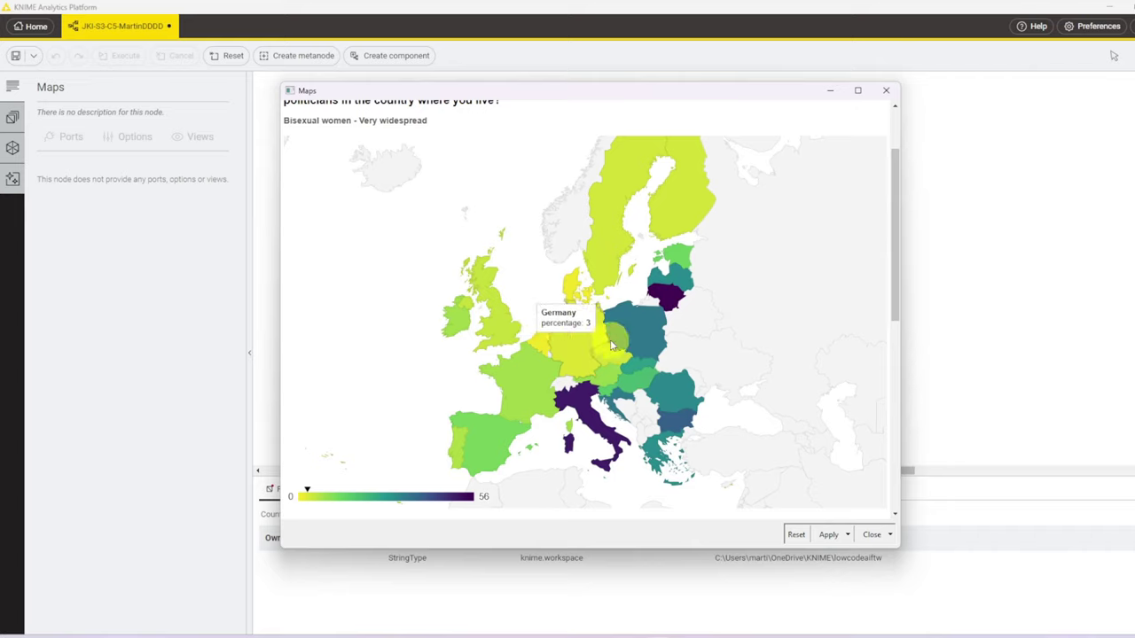
mouse_move(637, 337)
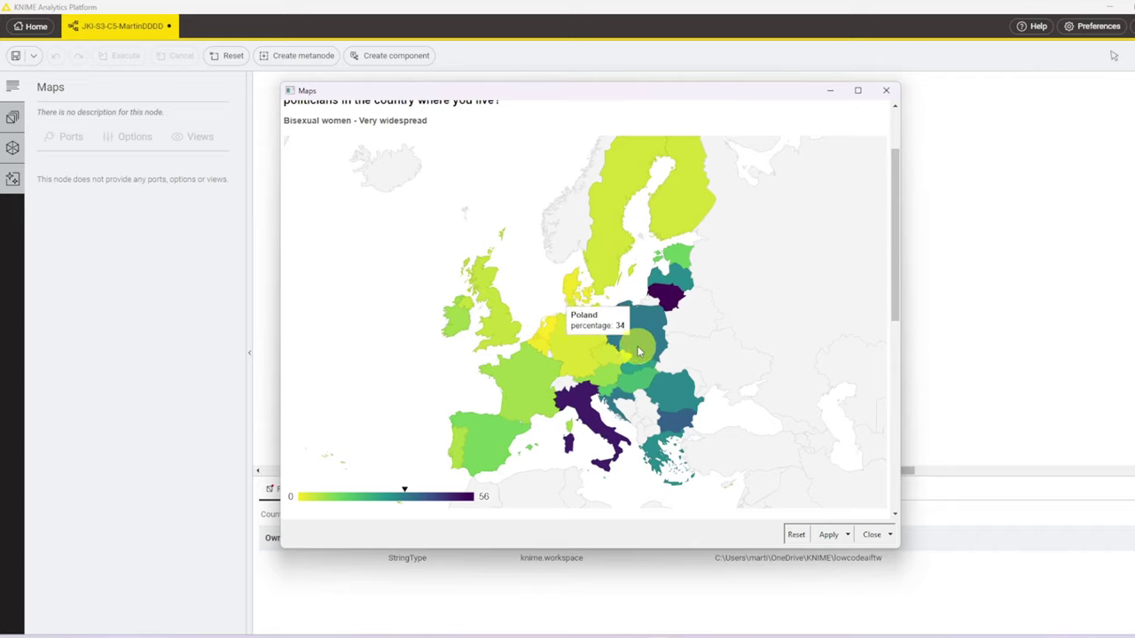
mouse_move(643, 387)
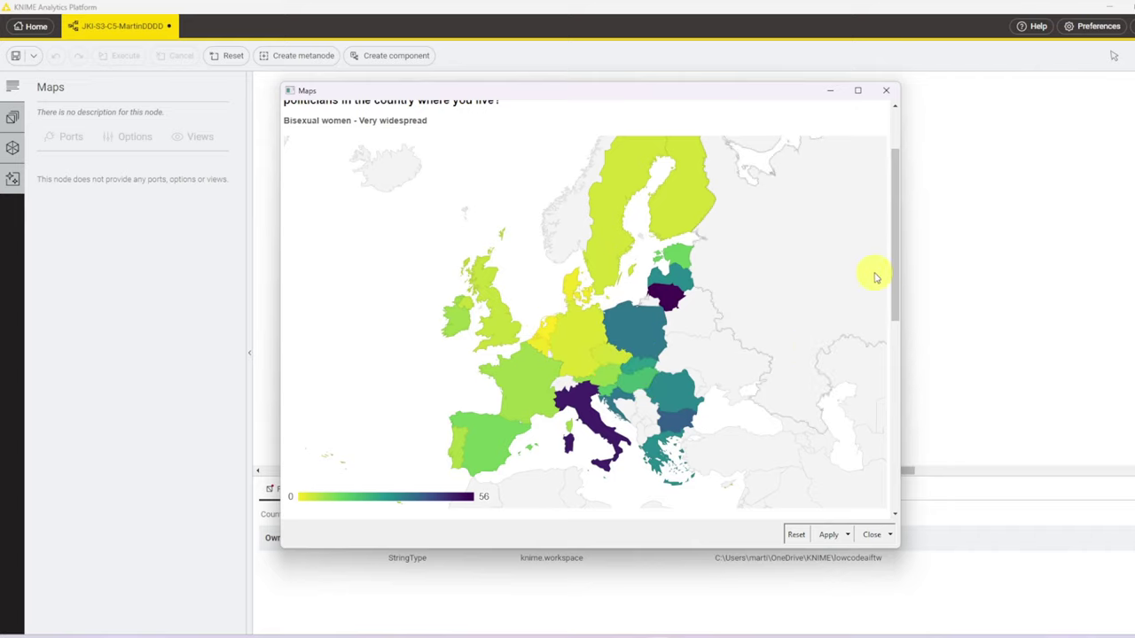
Zoom the world pie-chart map into Europe, then close the view with Discard Changes
drag(892, 236, 891, 393)
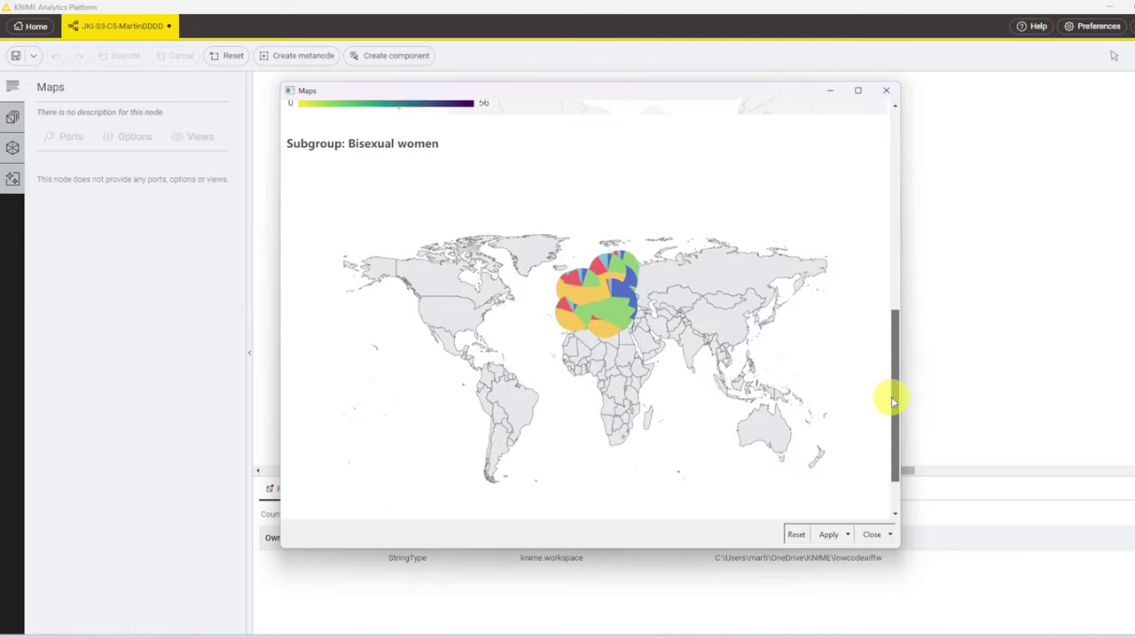
mouse_move(607, 309)
scroll(607, 309, up, 3)
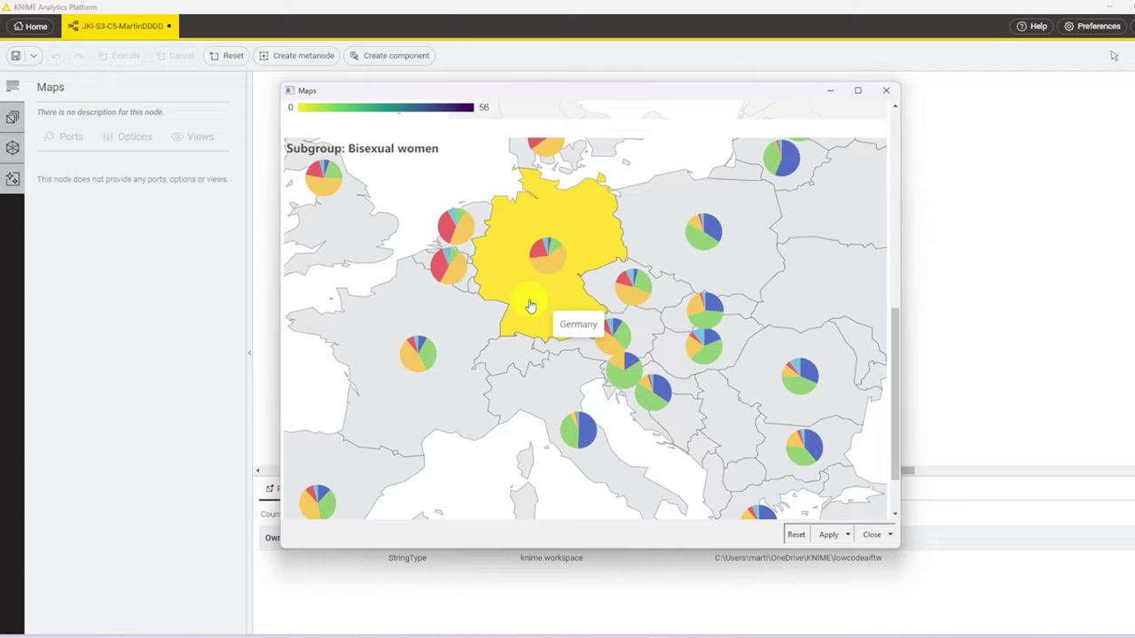
scroll(532, 309, up, 2)
mouse_move(601, 345)
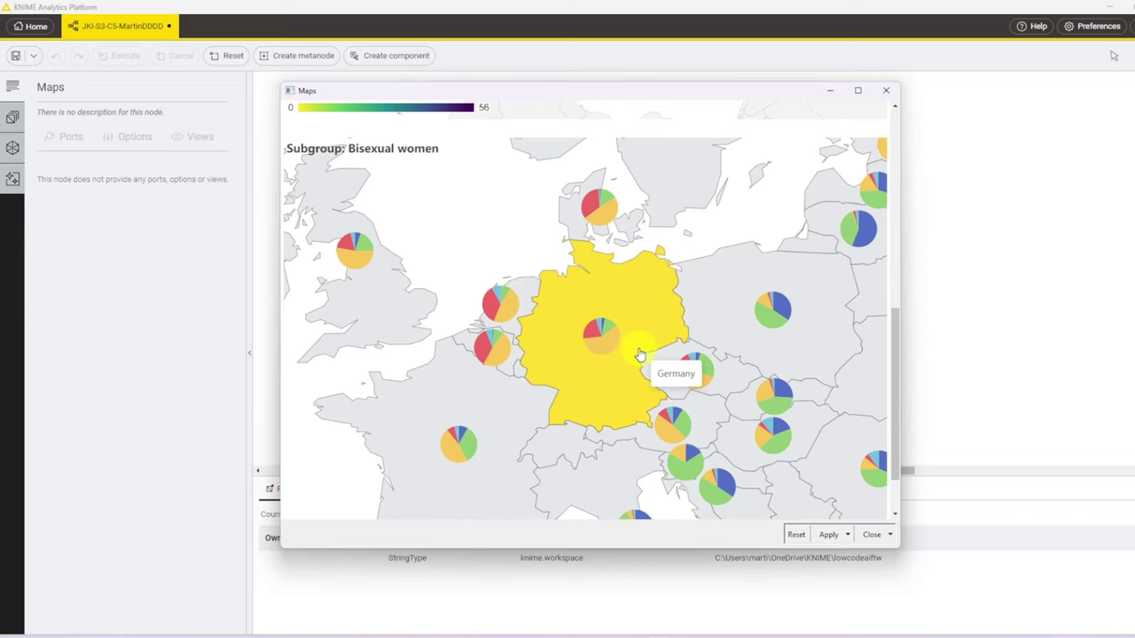
click(888, 92)
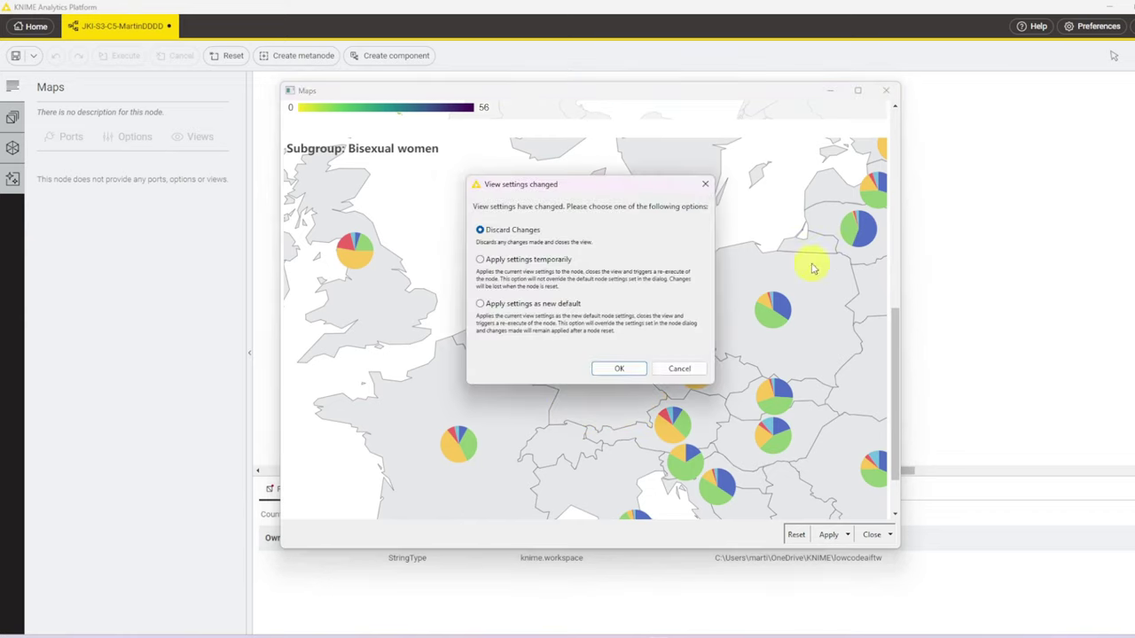
click(610, 369)
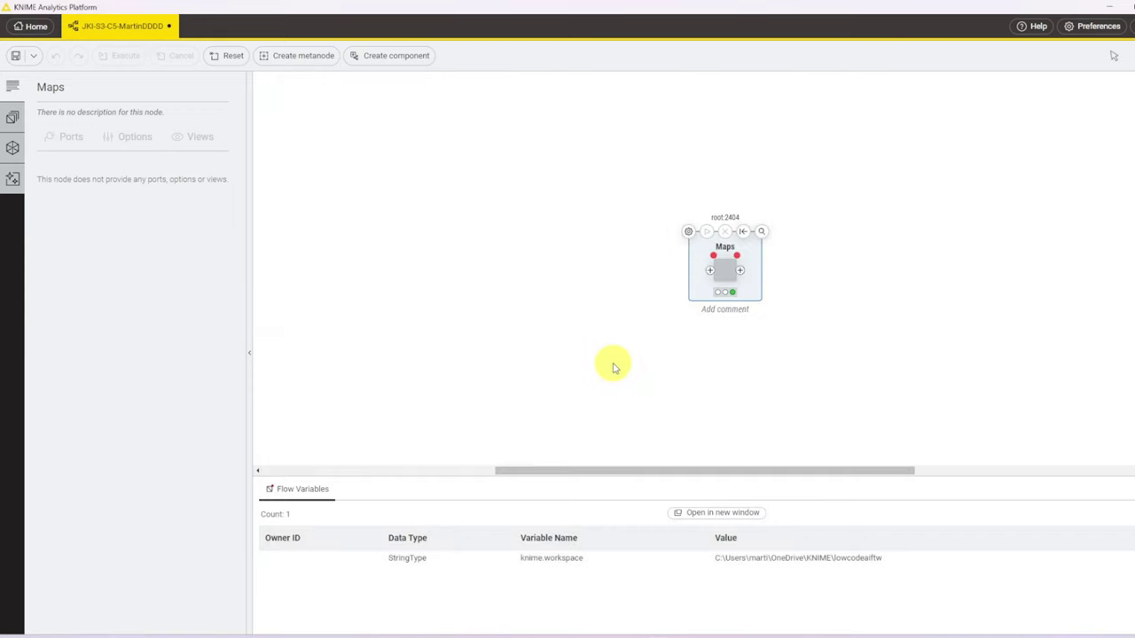
Open the Maps component's inner workflow via Component > Open component
right_click(725, 273)
mouse_move(804, 478)
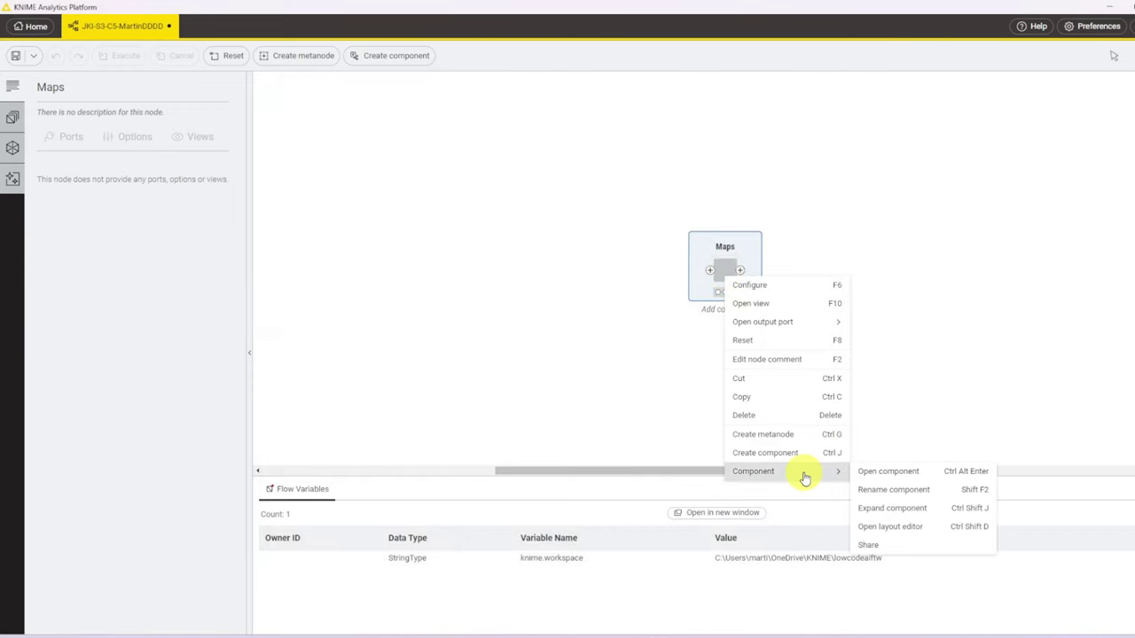
click(893, 476)
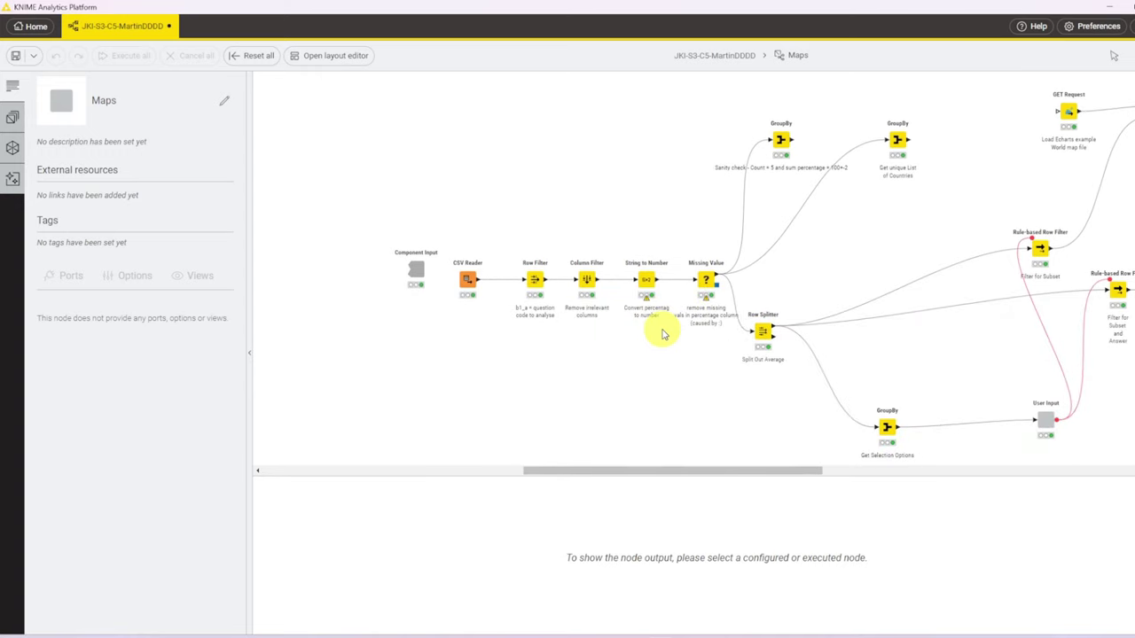
scroll(663, 334, up, 2)
drag(717, 466, 663, 470)
Review the CSV Reader settings, which load 34020 rows and 7 columns of survey data
click(589, 268)
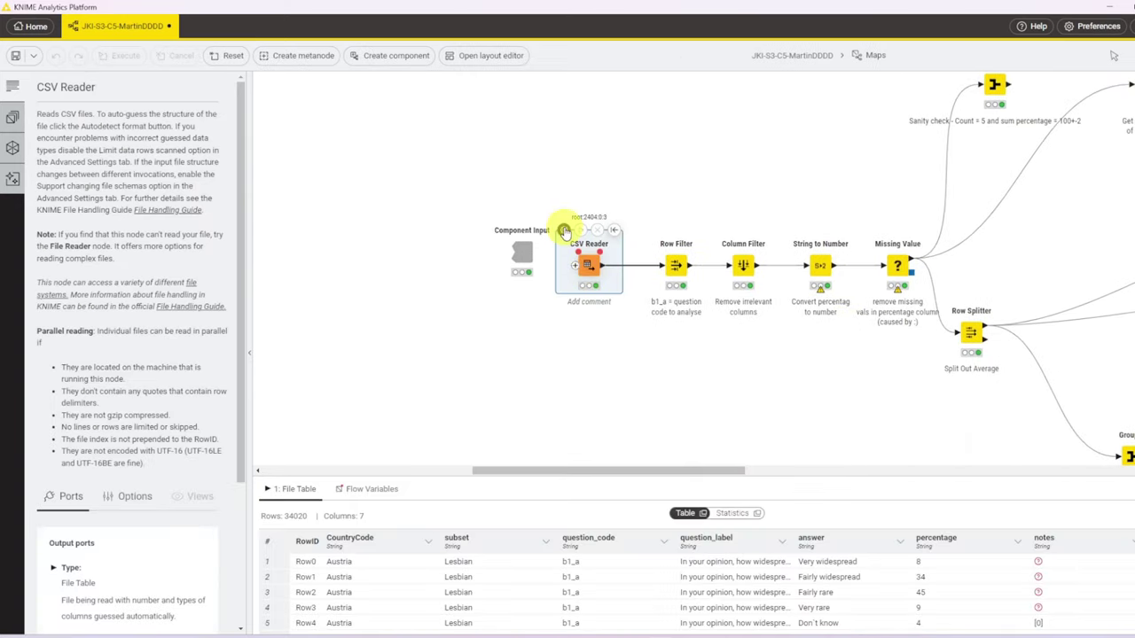
click(565, 230)
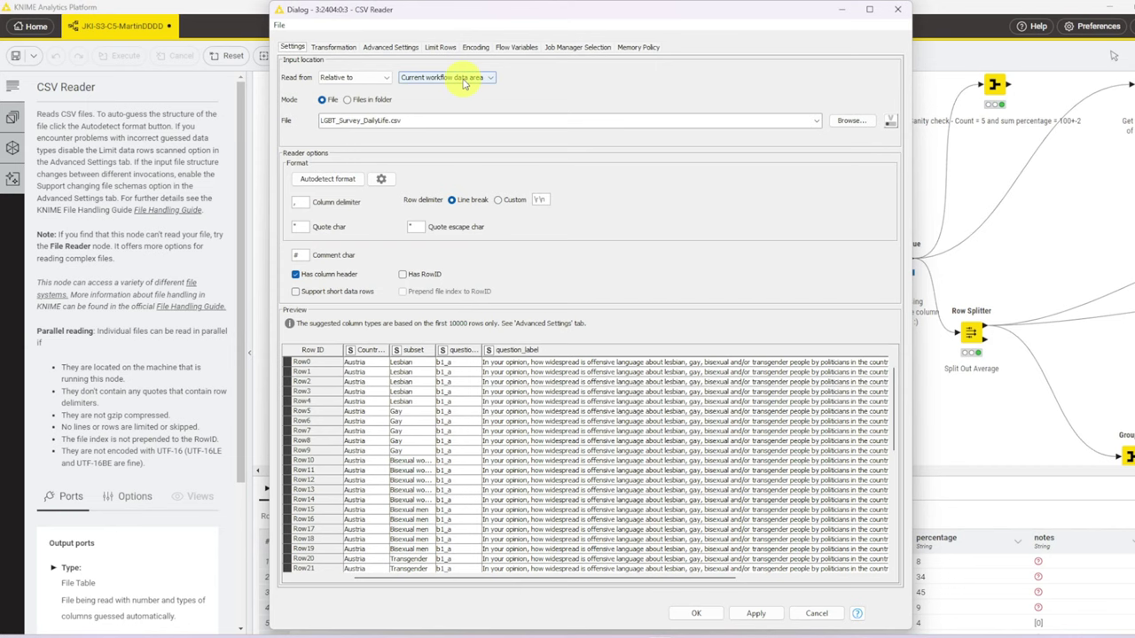
click(898, 8)
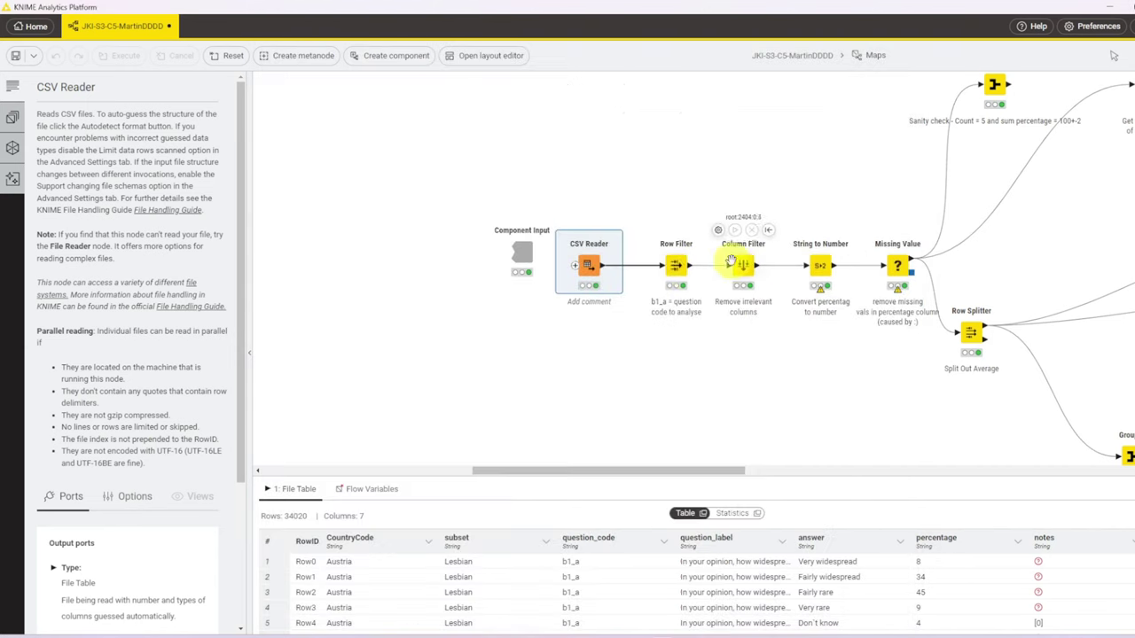
Confirm the Row Filter keeps only question_code b1_a, leaving 725 rows and 7 columns
click(676, 268)
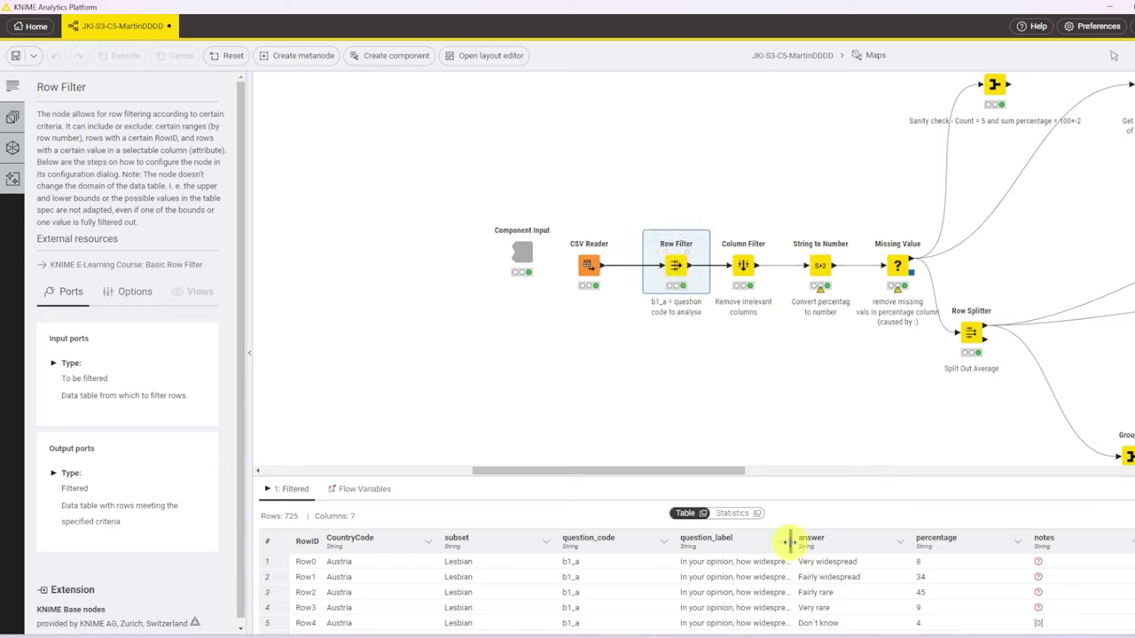
drag(789, 539, 999, 536)
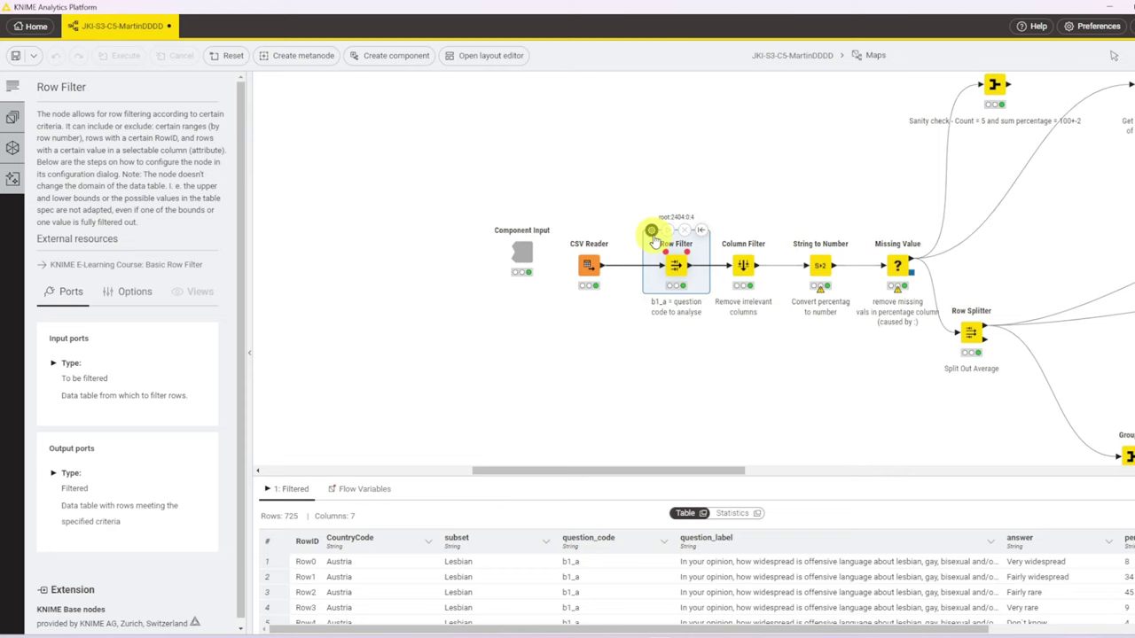
click(651, 232)
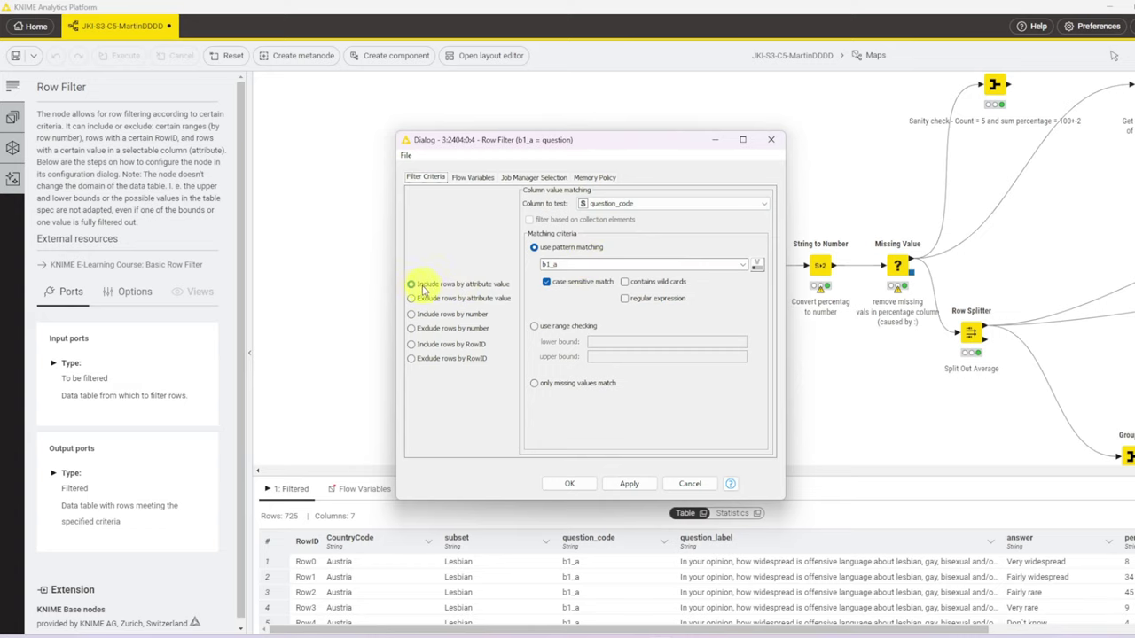
click(572, 483)
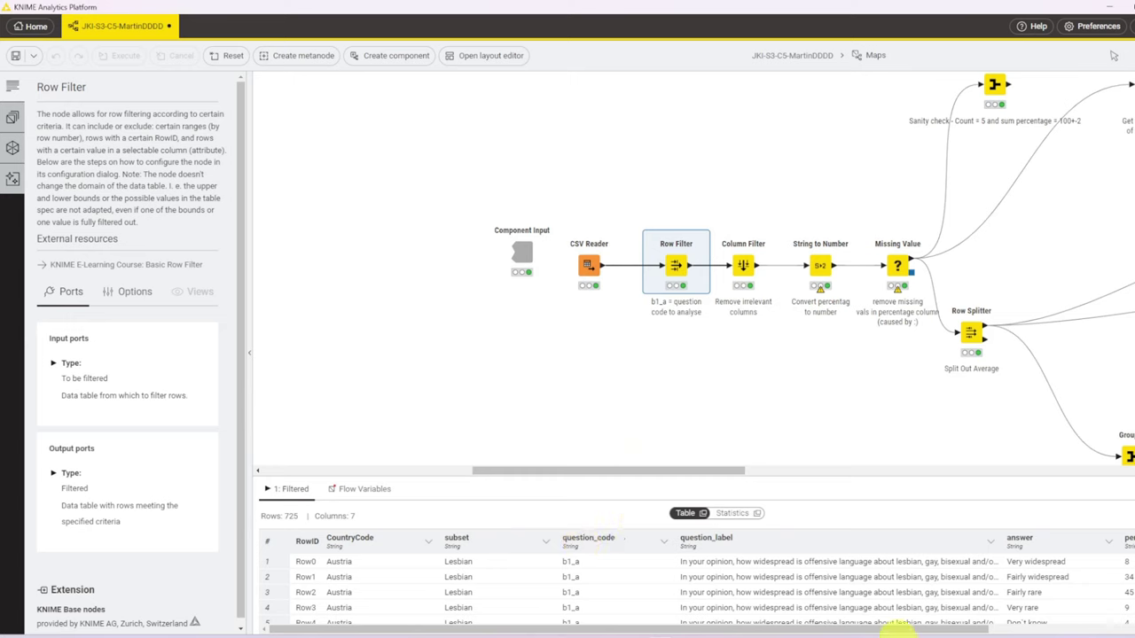
drag(904, 628, 1046, 628)
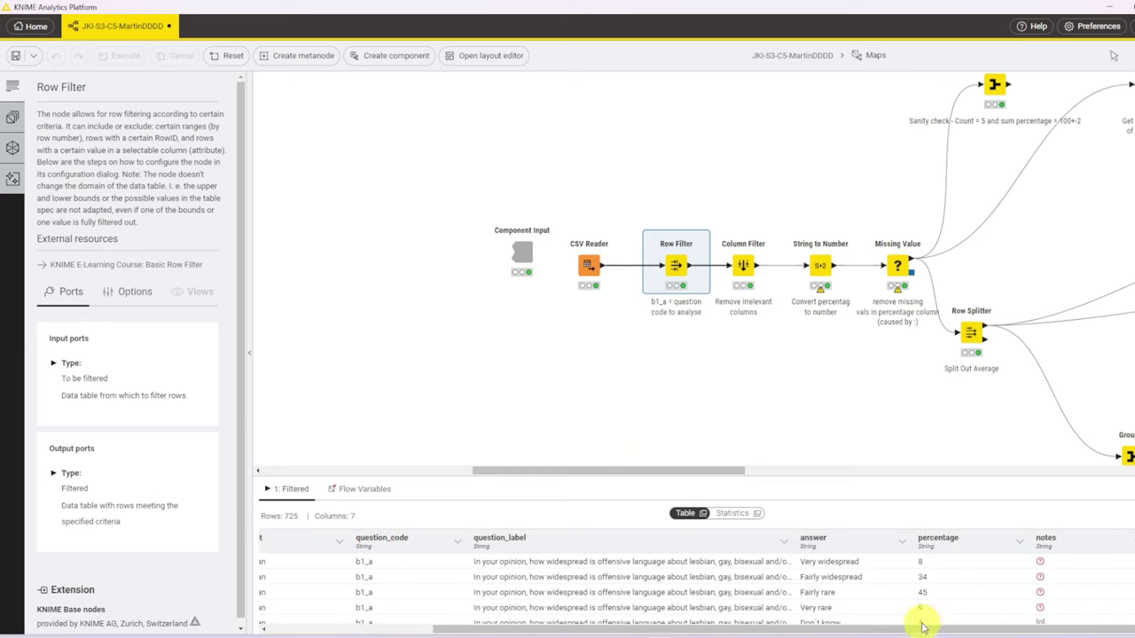
drag(924, 622, 740, 623)
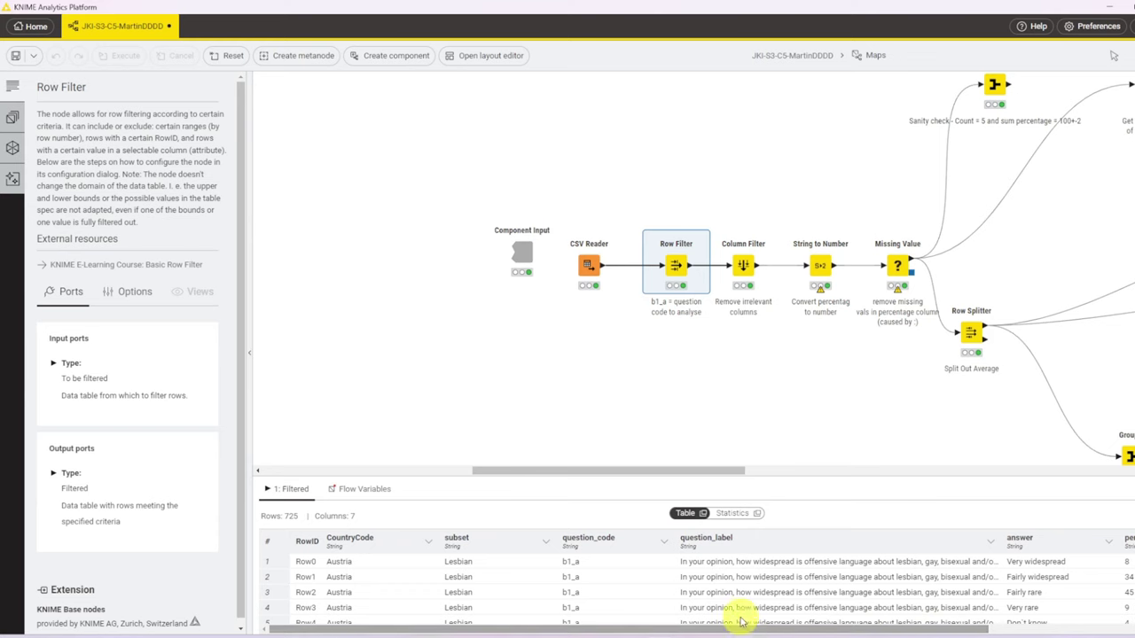
Review the Column Filter node's configuration
click(741, 266)
click(718, 230)
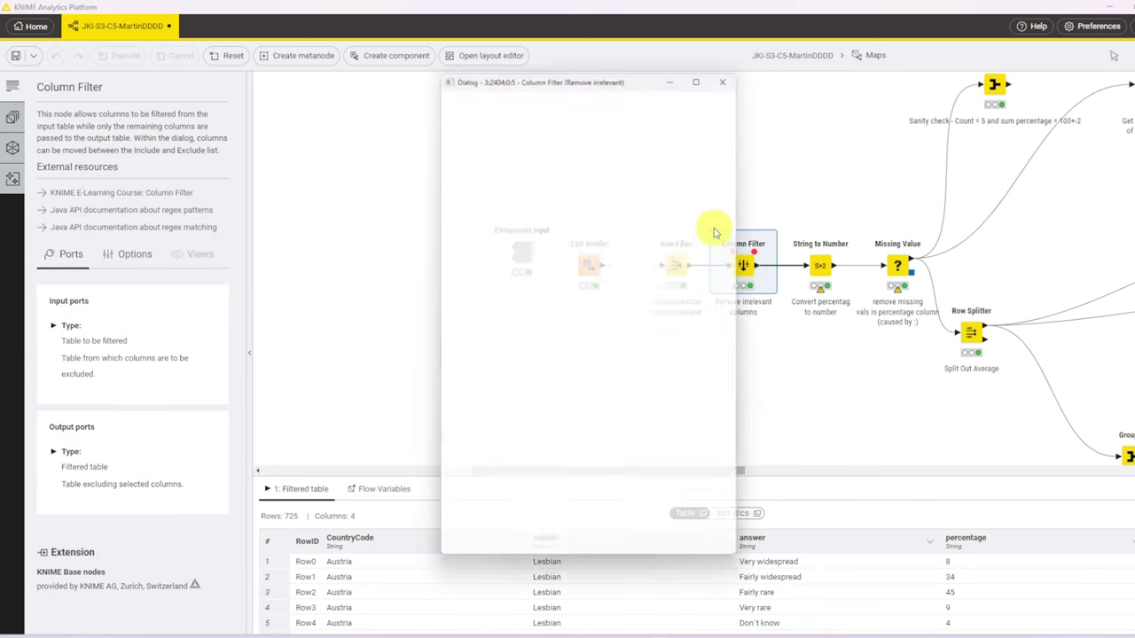
click(732, 69)
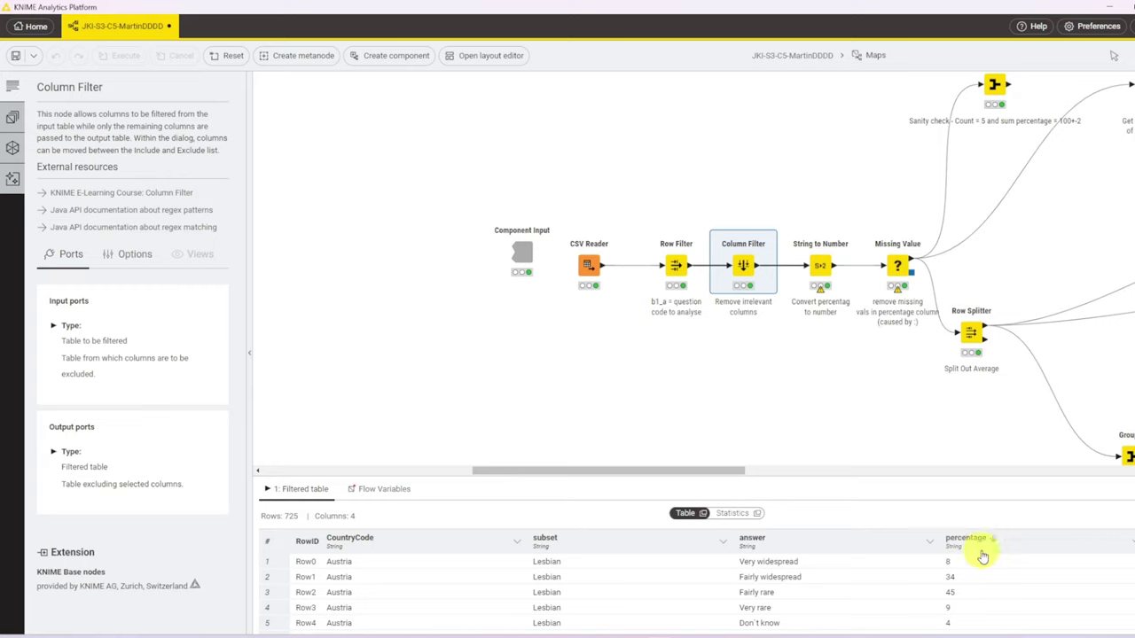
Inspect the String to Number output table in its own window
click(820, 266)
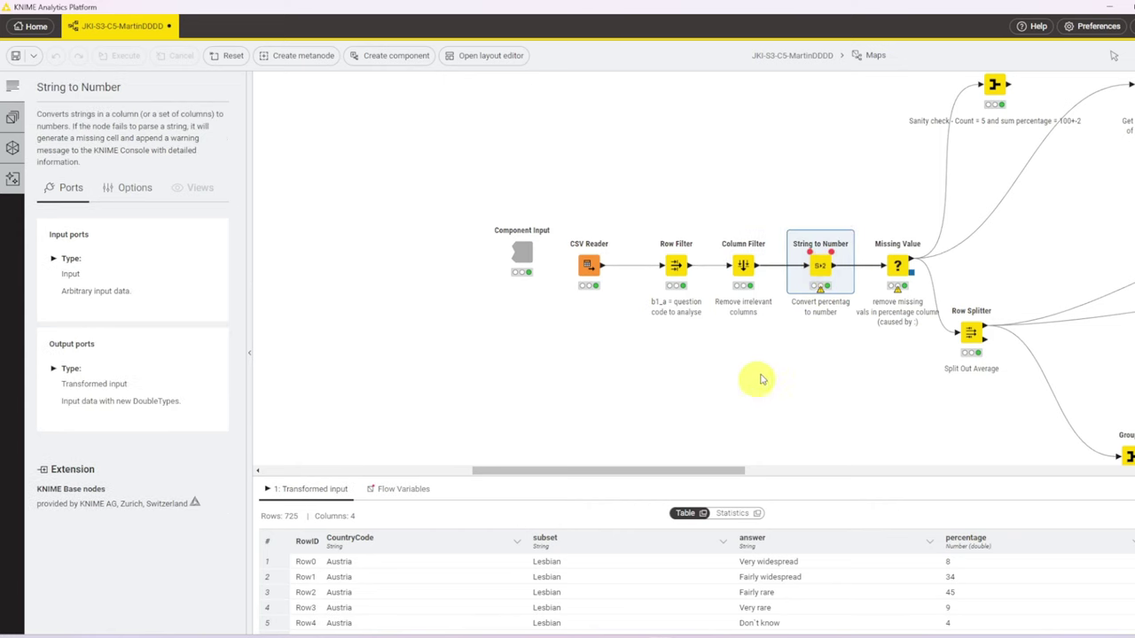
click(701, 514)
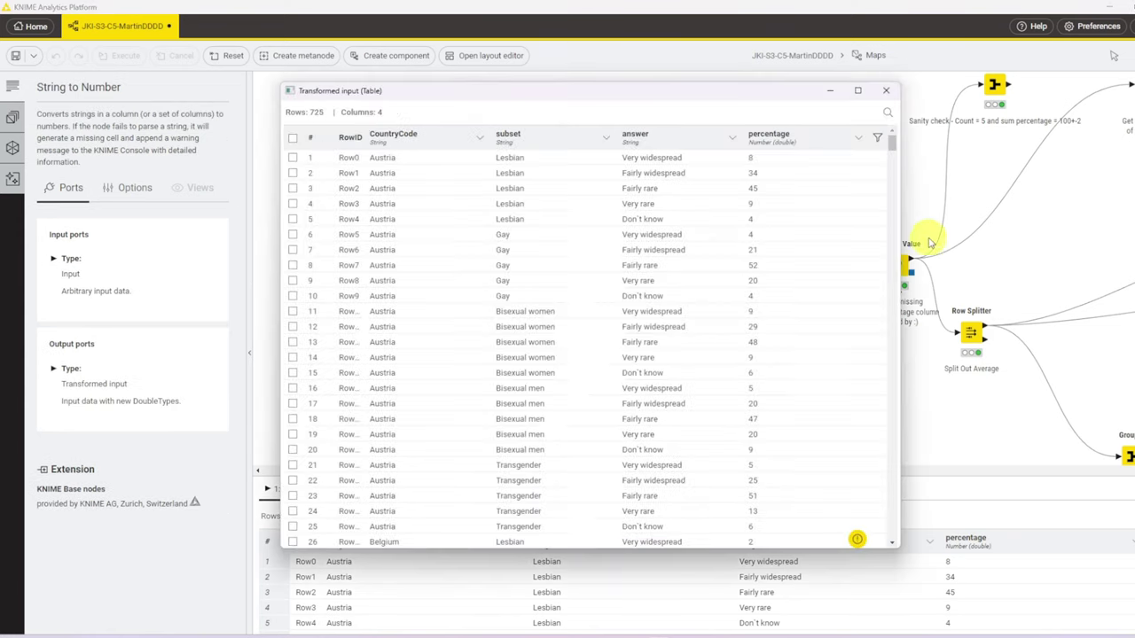
drag(889, 145, 885, 202)
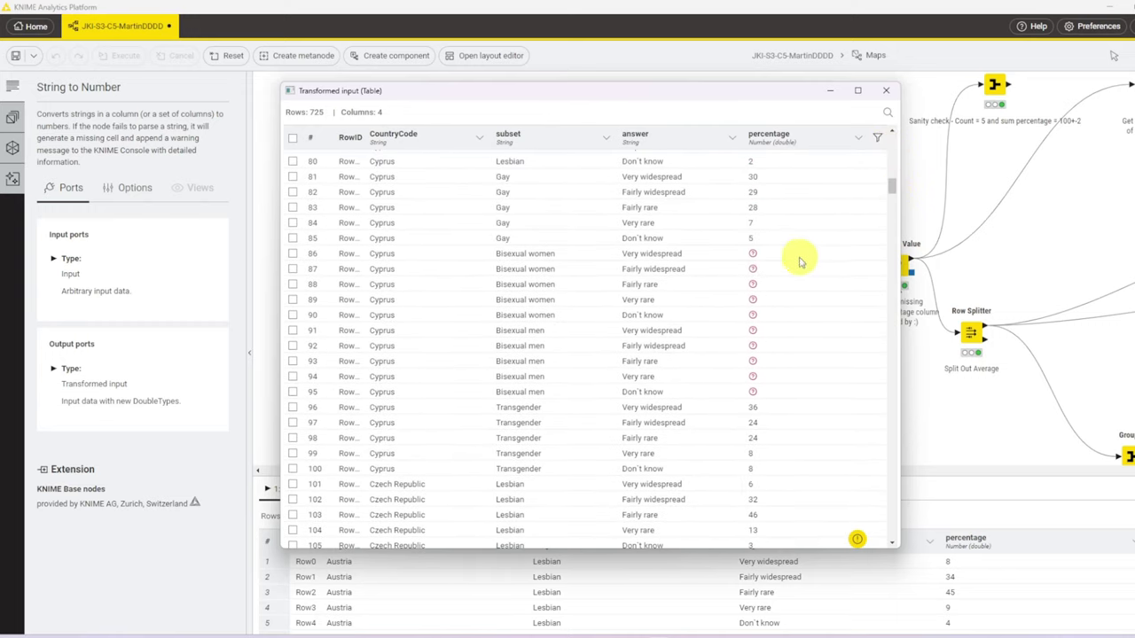
click(886, 91)
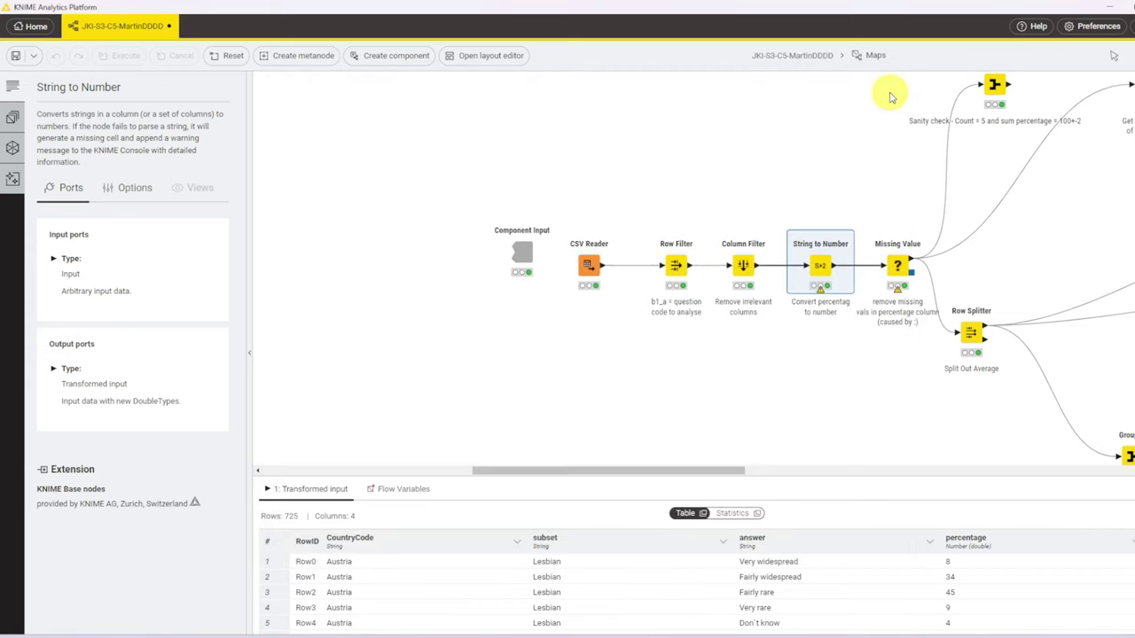
View the Column Filter output down to Cyprus, with percentage as text and colons for missing values
click(740, 266)
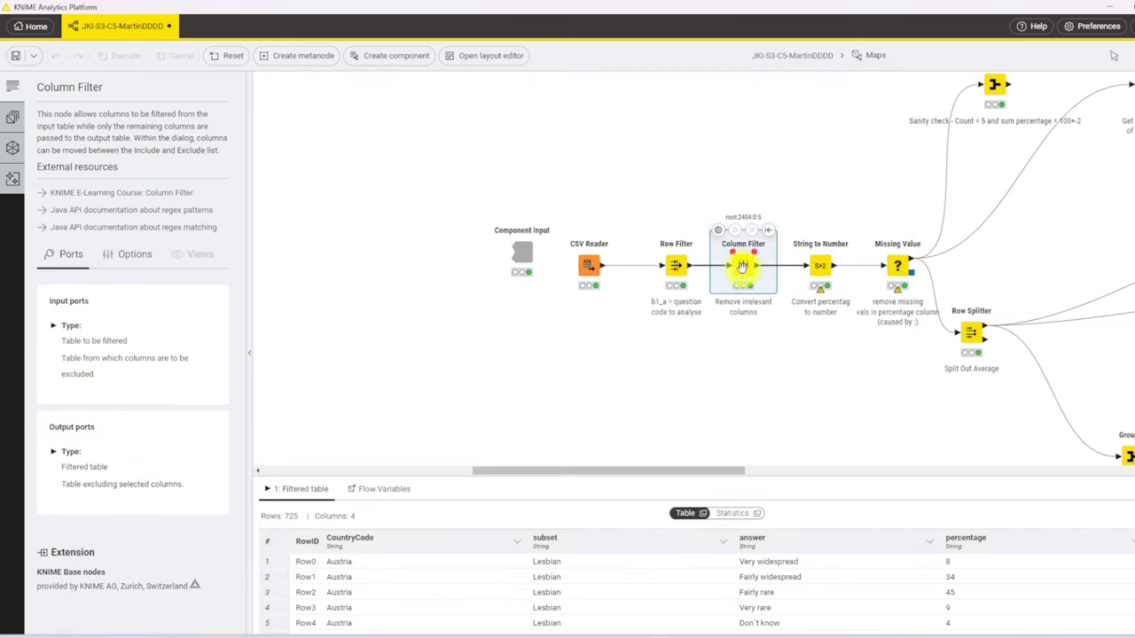
click(702, 515)
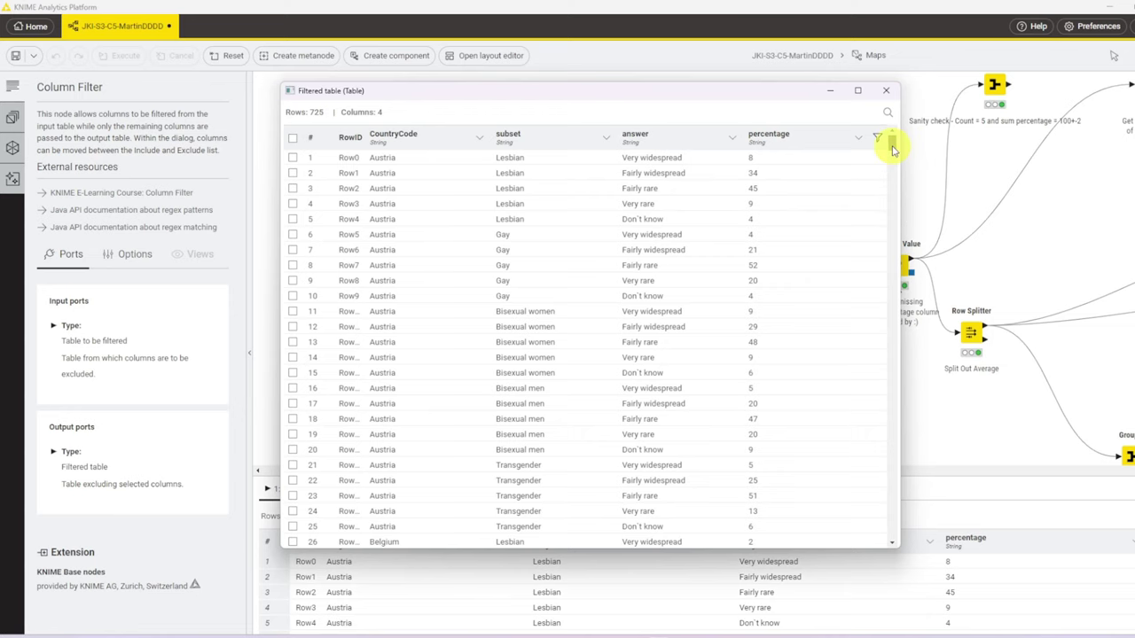
drag(892, 142, 891, 193)
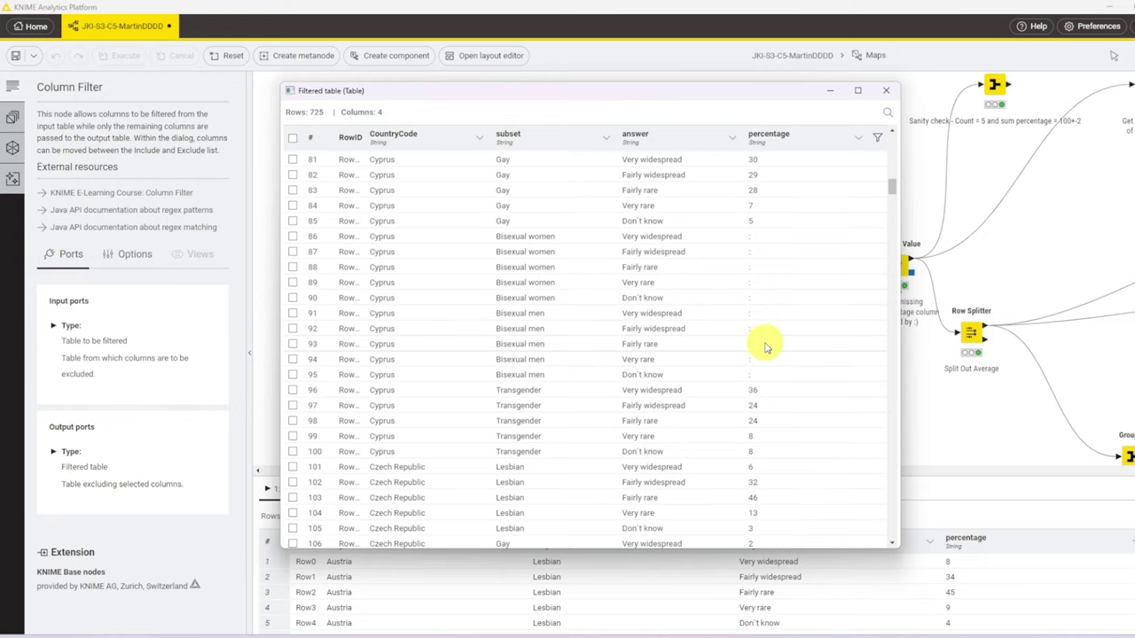
click(886, 91)
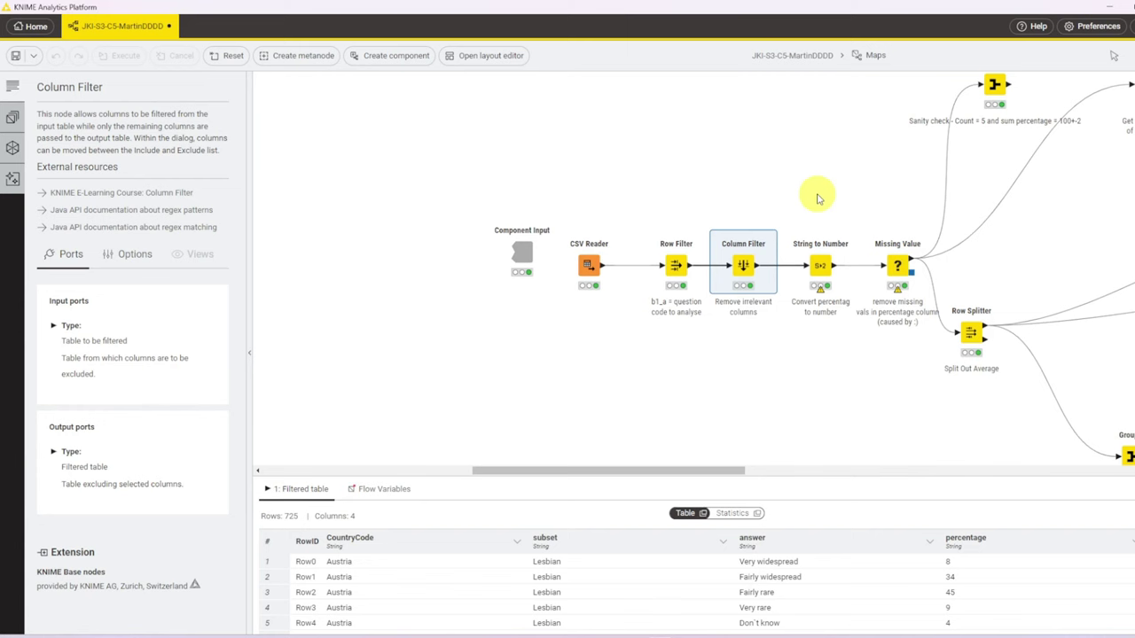
Keep Missing Value's Number (double) handling at Remove Row, leaving 700 rows
click(898, 264)
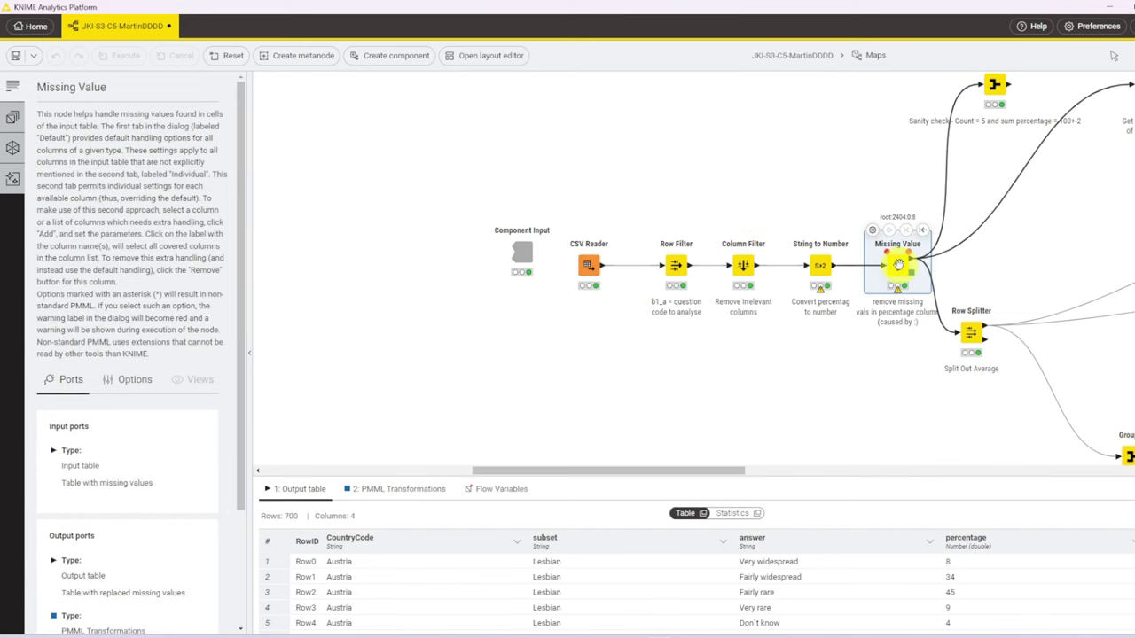
click(872, 231)
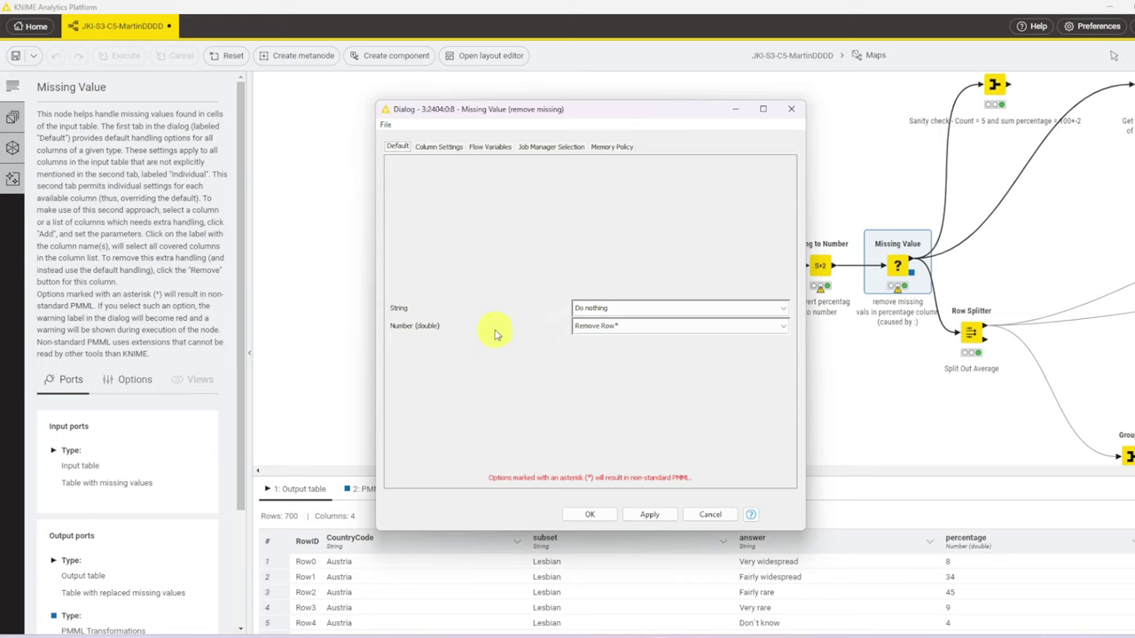
click(585, 516)
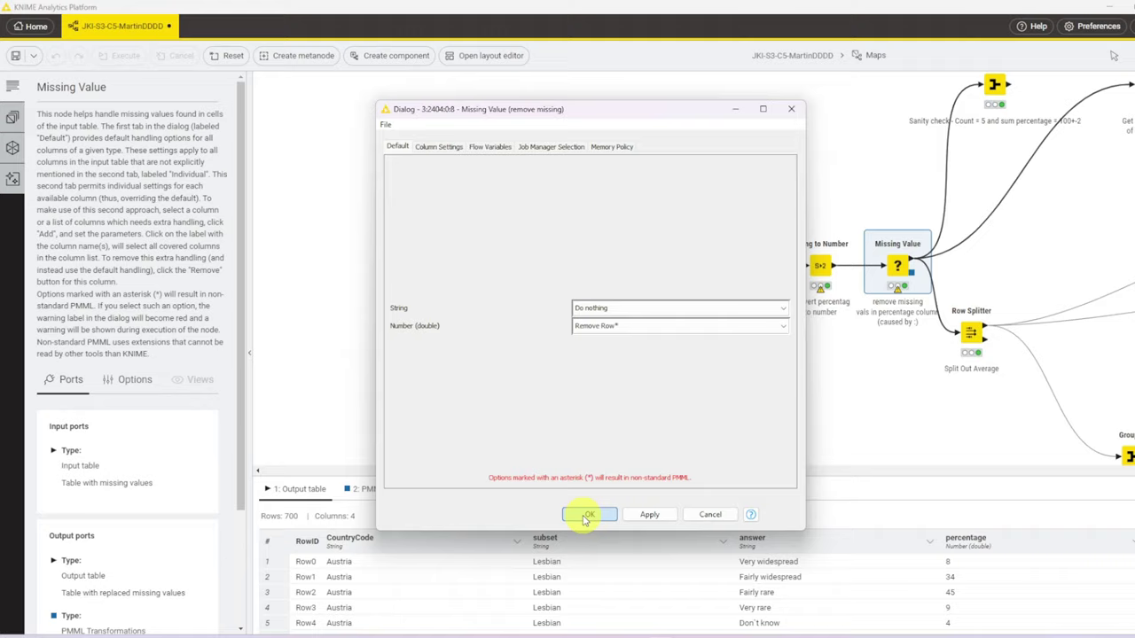
drag(691, 470, 783, 470)
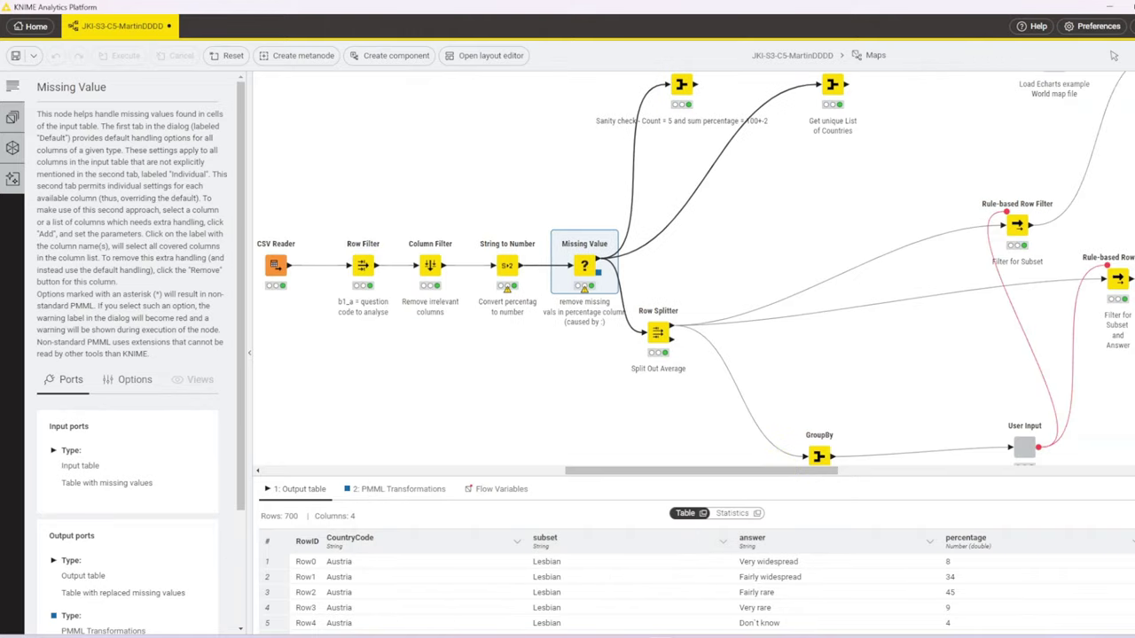
scroll(696, 270, up, 2)
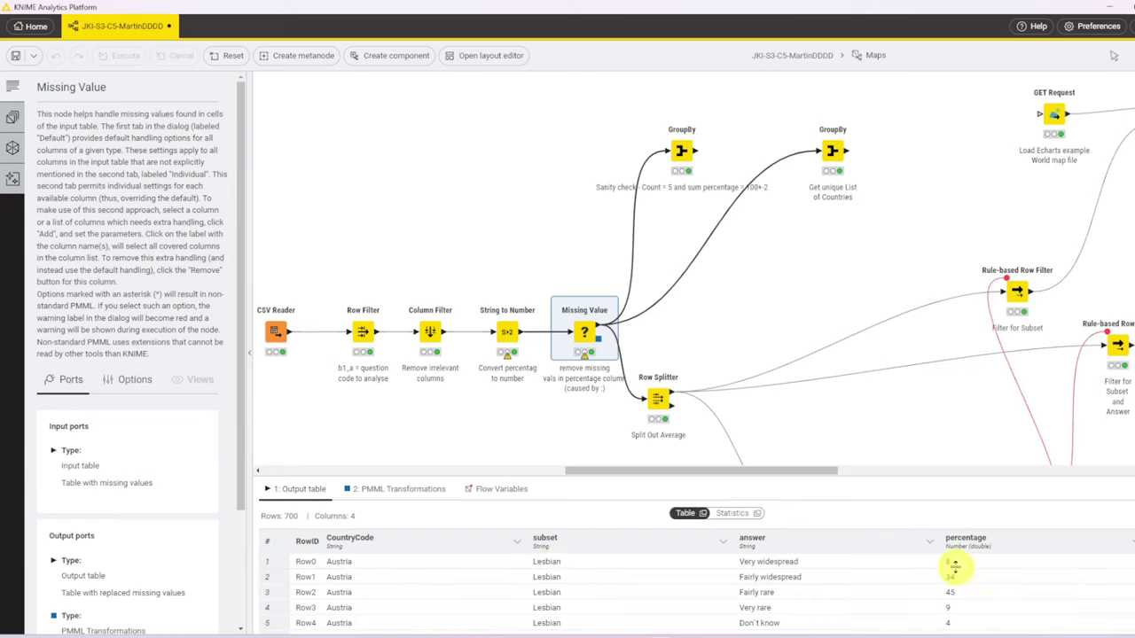
Review the sanity-check GroupBy's Groups and Manual Aggregation settings without changes
click(682, 151)
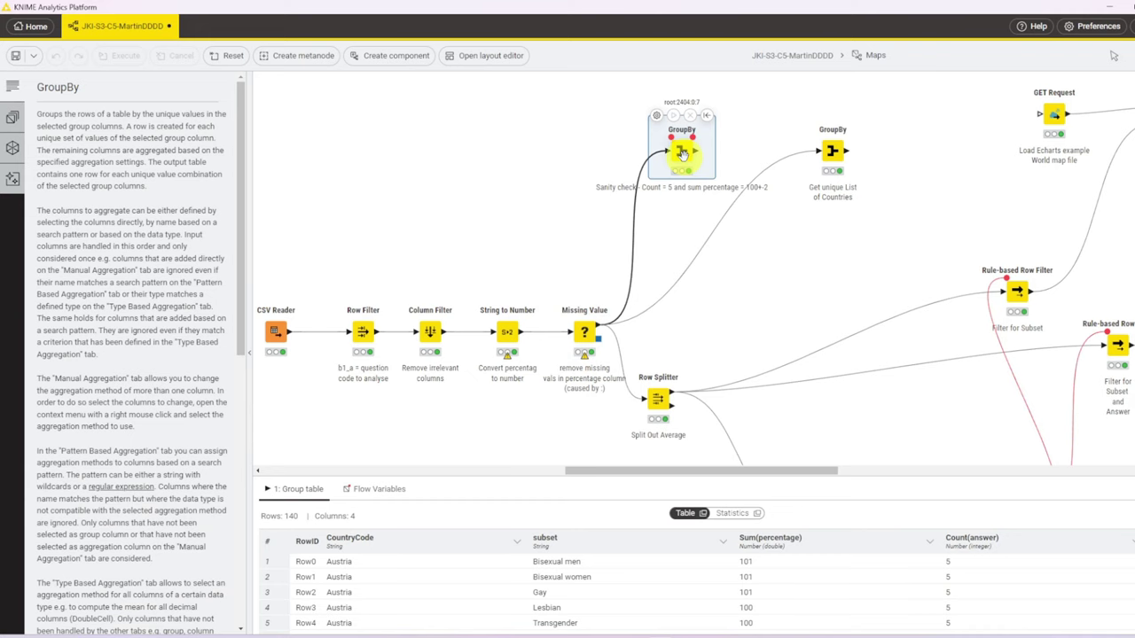
double_click(682, 152)
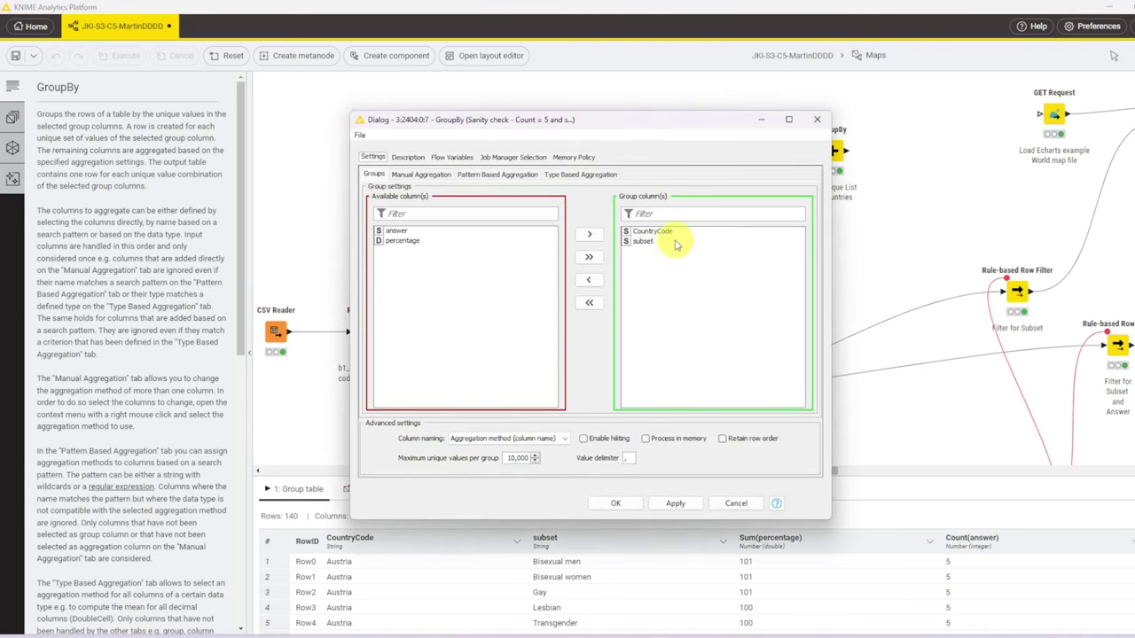
click(409, 159)
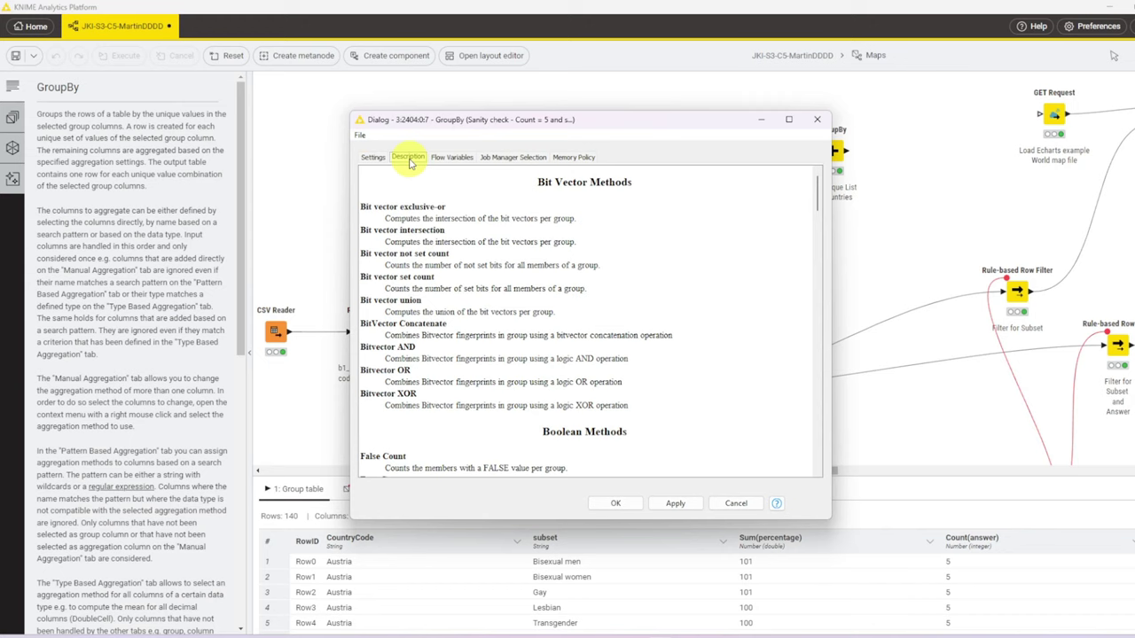
click(373, 158)
click(418, 175)
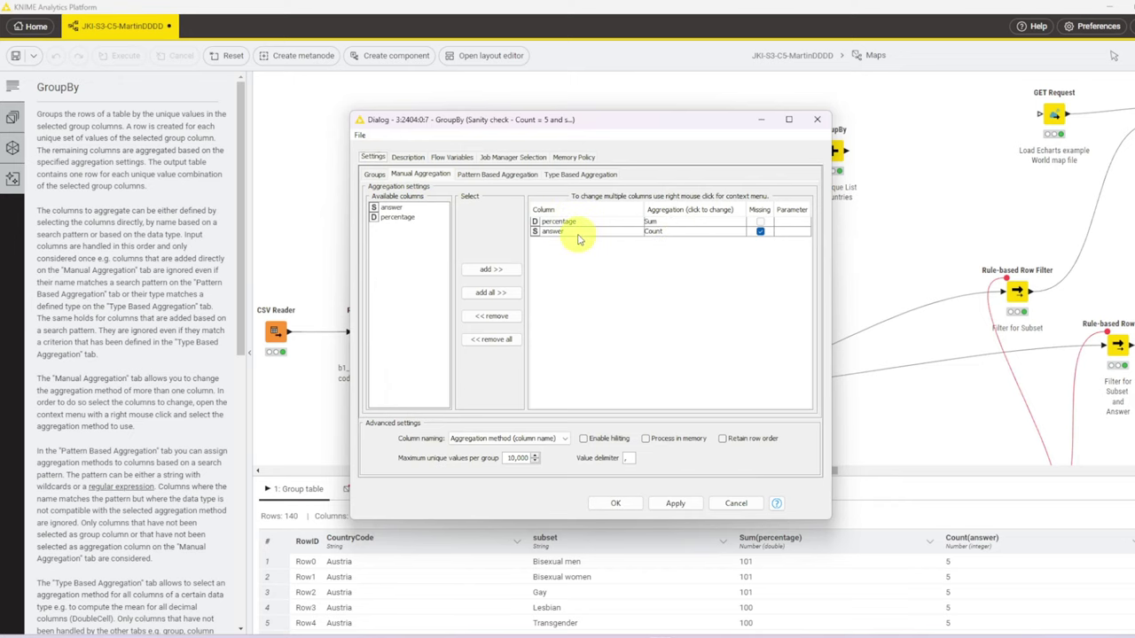
click(817, 119)
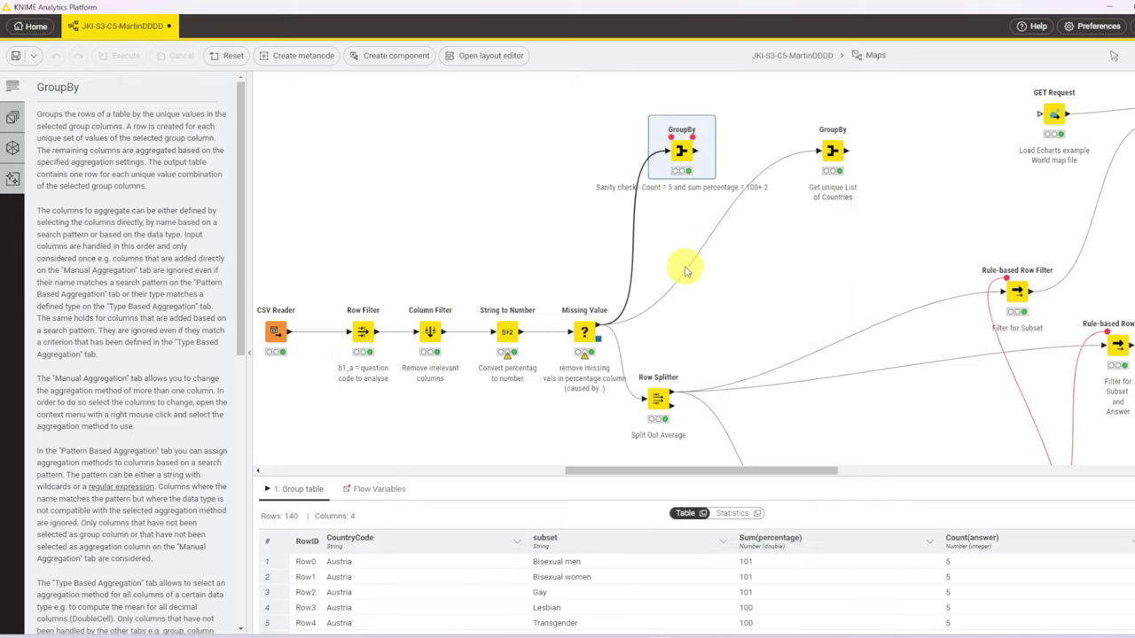
Sort the 140-row output by Sum(percentage) and Count(answer), confirming 5 answers summing near 100
click(702, 515)
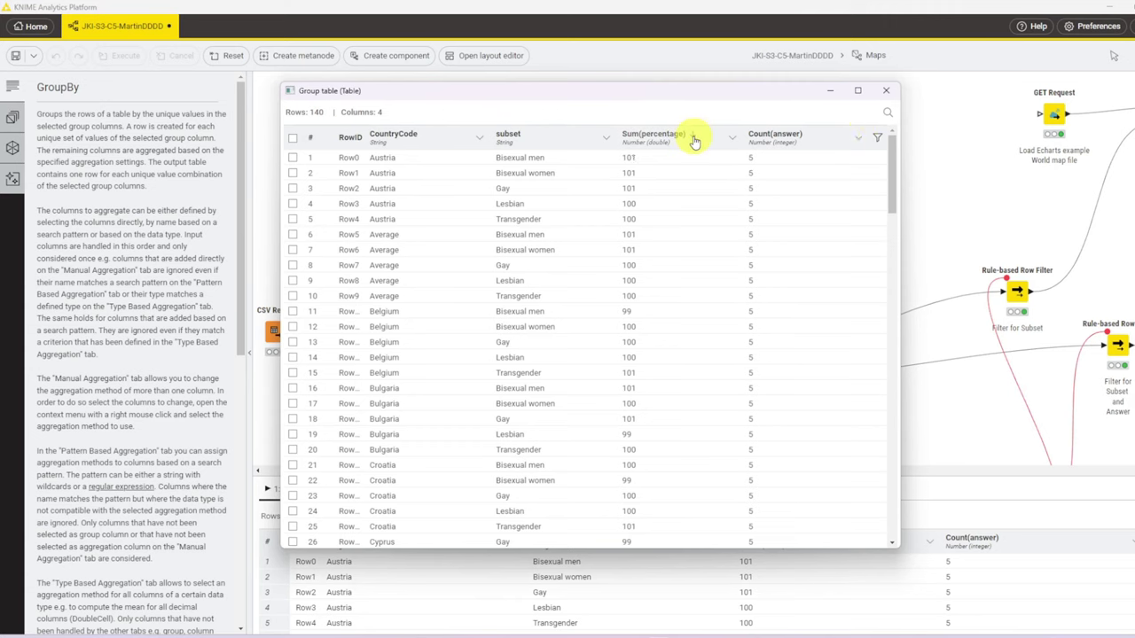
click(694, 141)
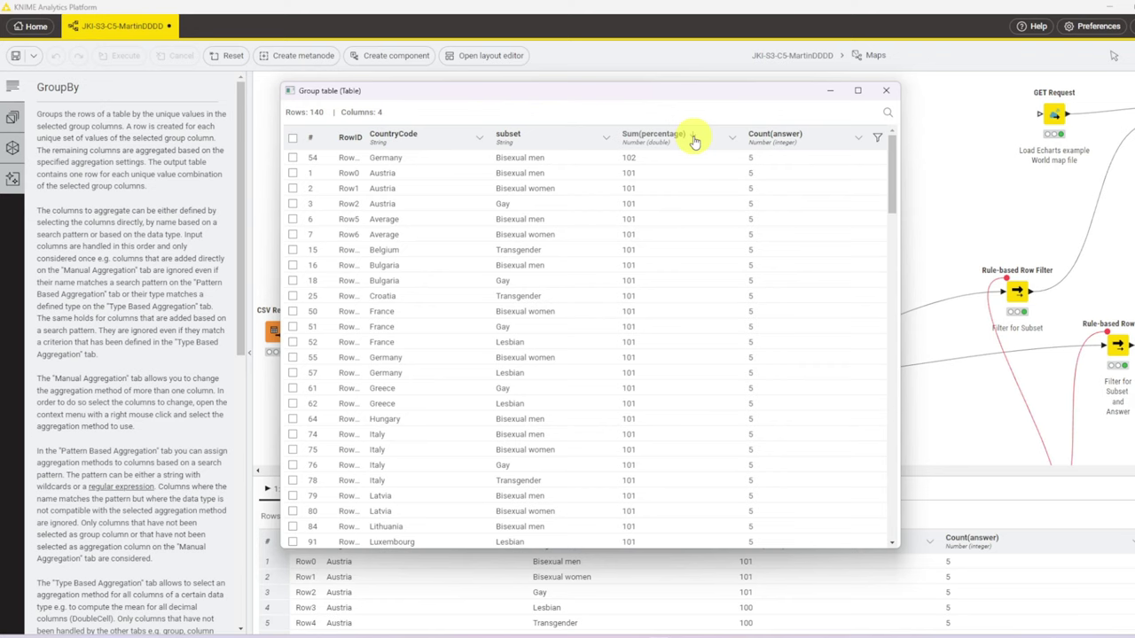
click(695, 140)
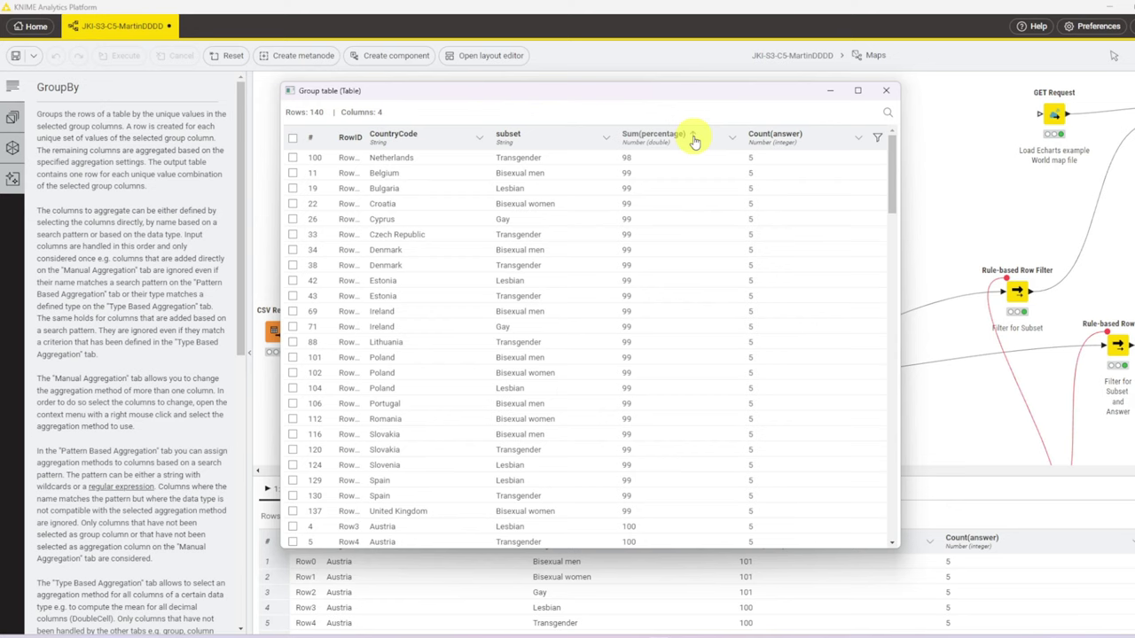
click(809, 139)
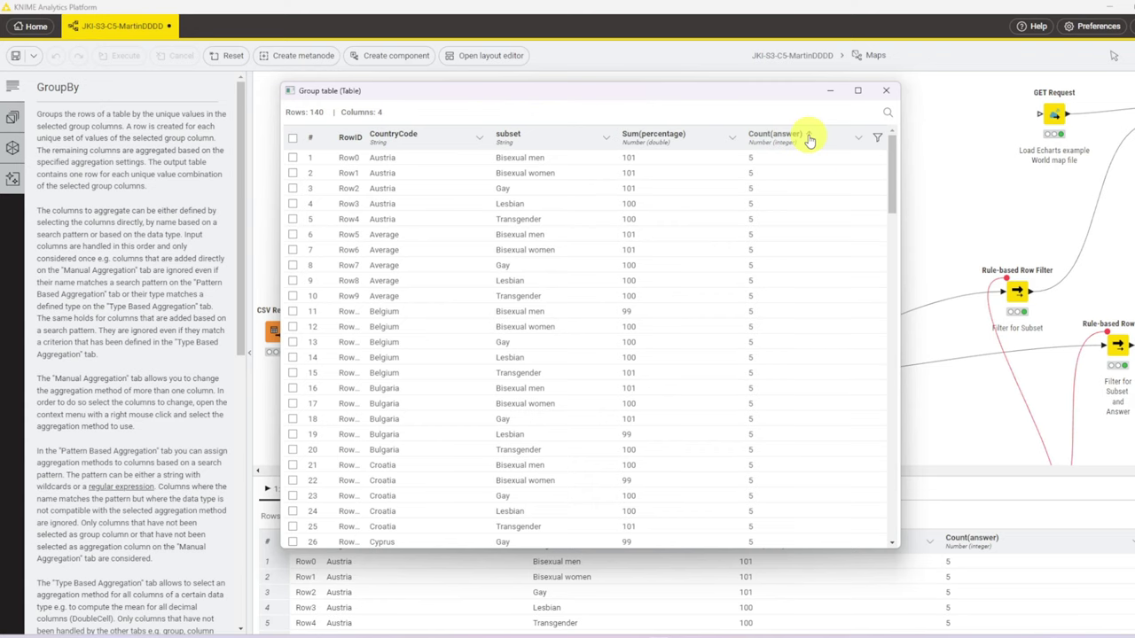
click(885, 91)
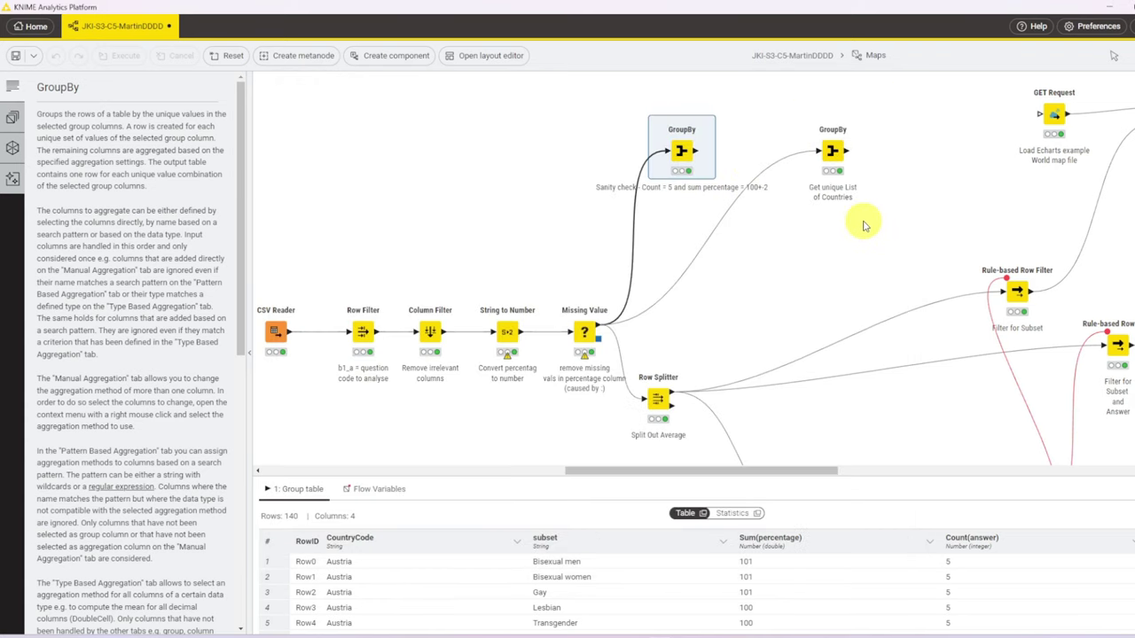
Review the Get unique List of Countries GroupBy's Manual Aggregation settings
click(832, 152)
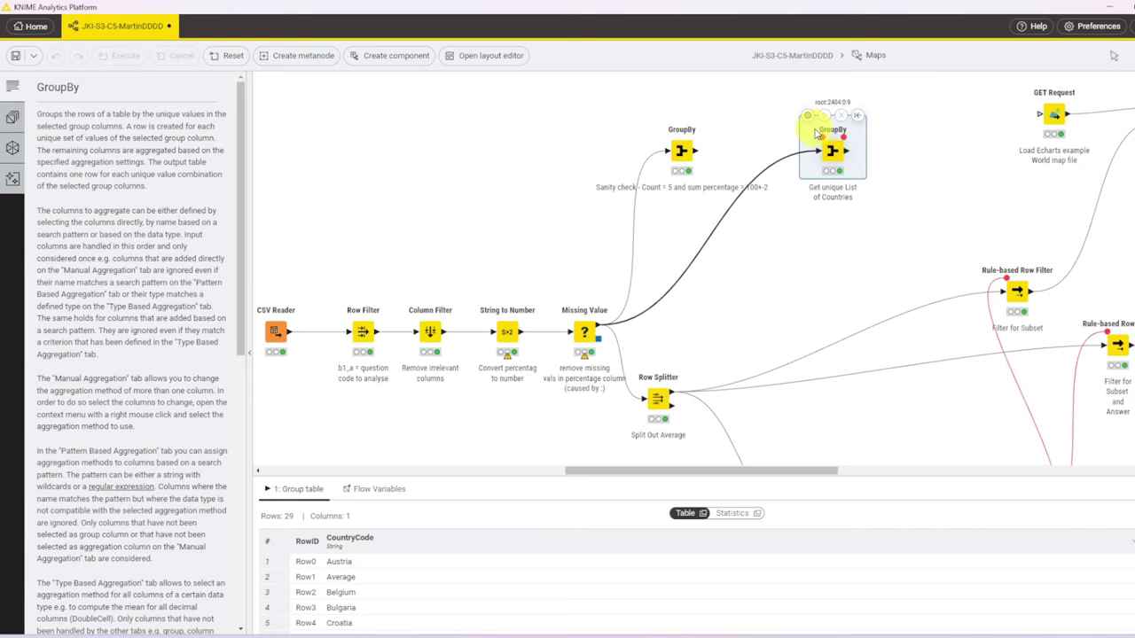
click(807, 117)
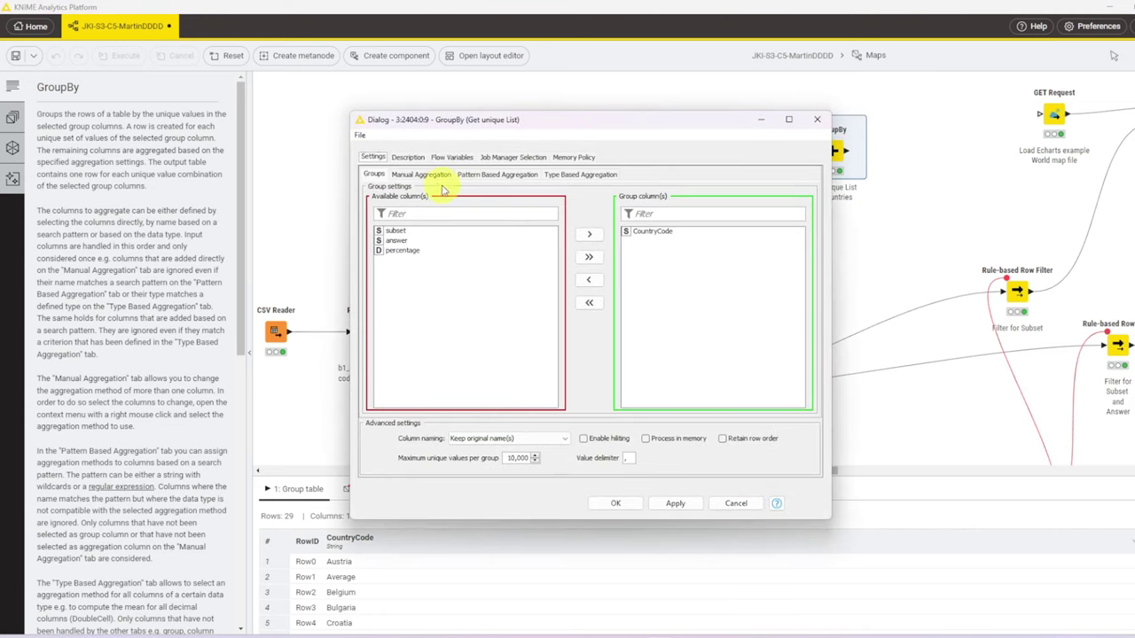
click(421, 175)
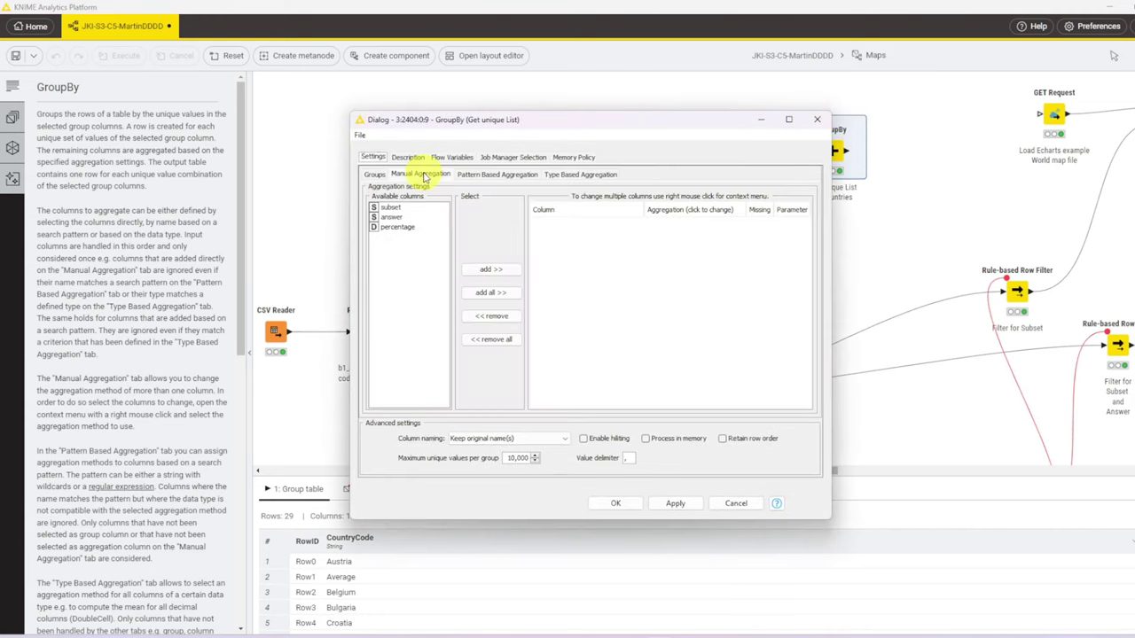
click(817, 118)
View its 29 CountryCode rows, Austria to United Kingdom, including 'Average'
click(703, 514)
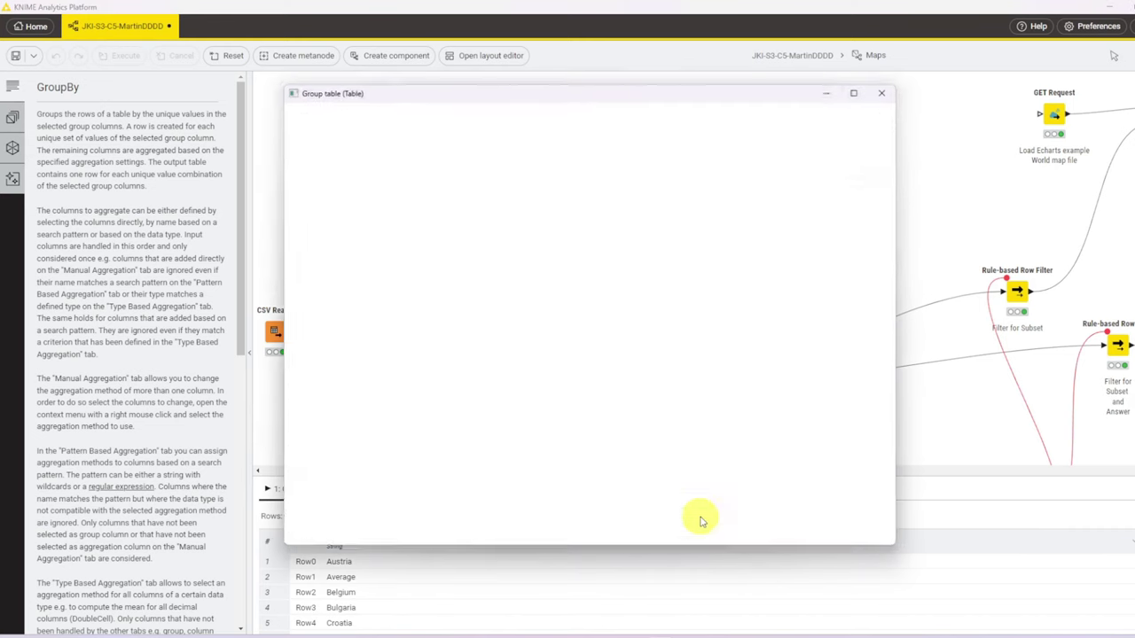
drag(886, 182, 892, 160)
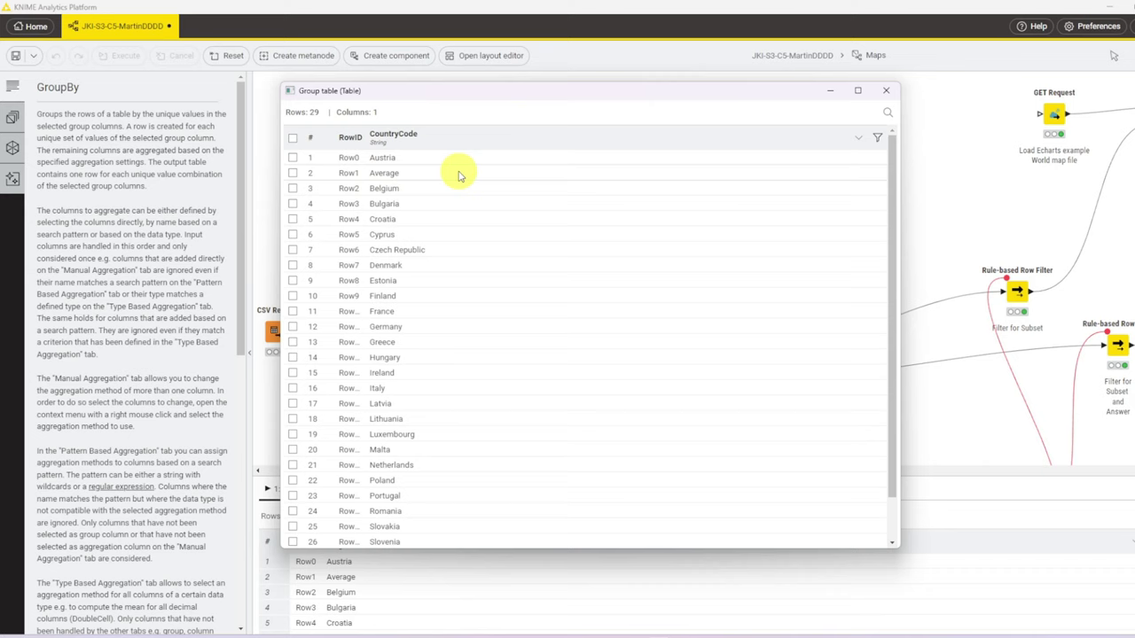
click(886, 93)
scroll(747, 280, down, 2)
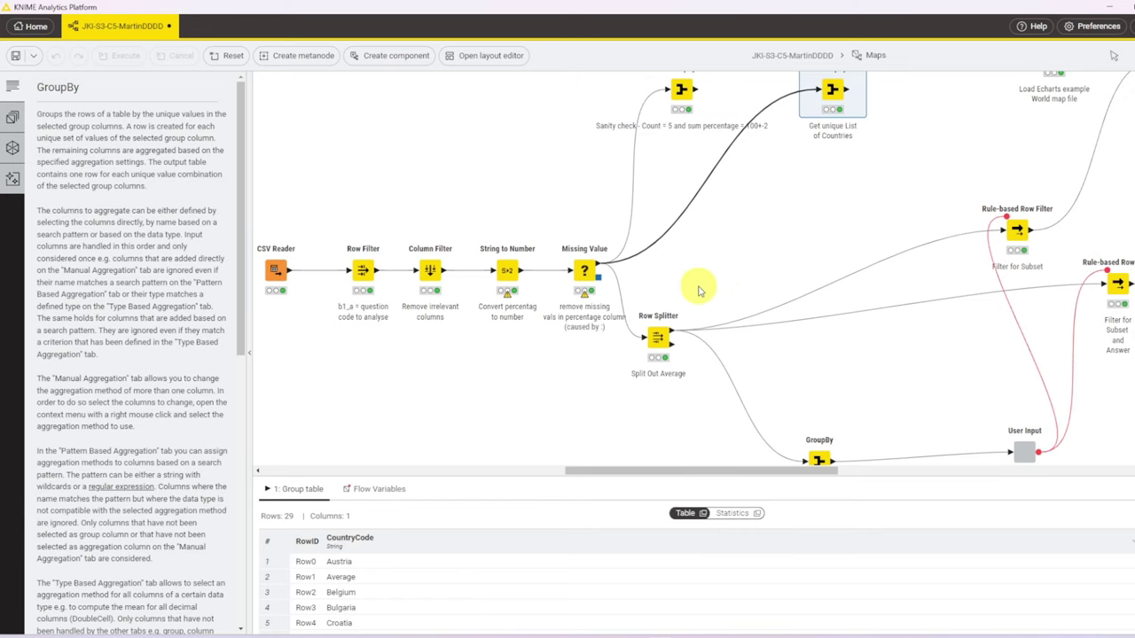
Check the Row Splitter's 'Average' pattern and show its 25 filtered-out Average rows
click(656, 337)
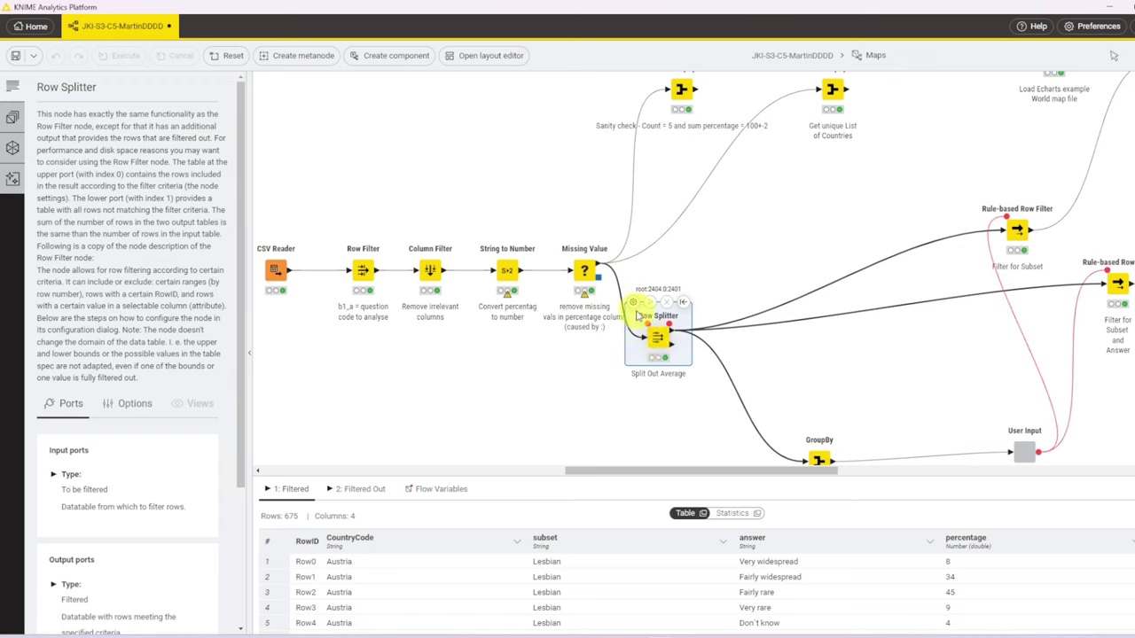
click(633, 301)
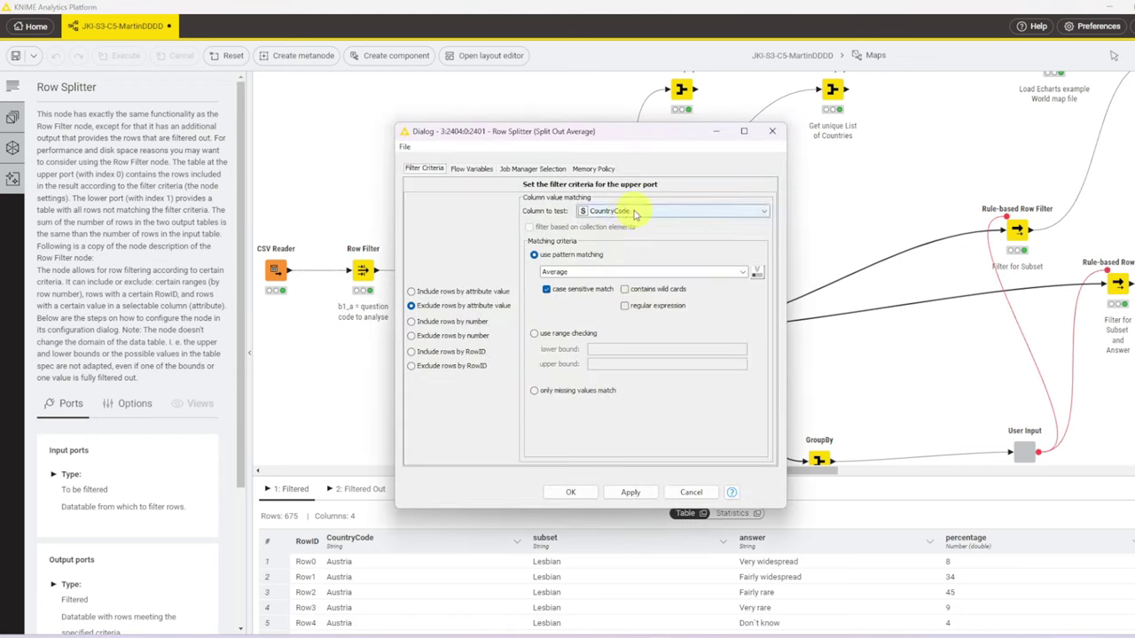
double_click(566, 273)
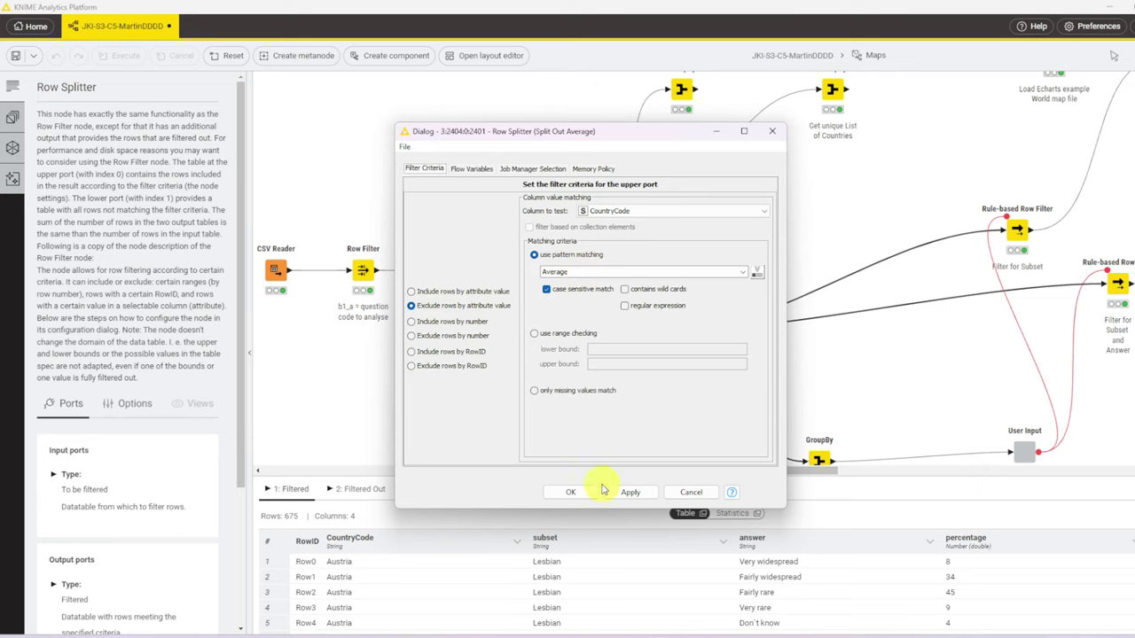
click(573, 493)
click(688, 366)
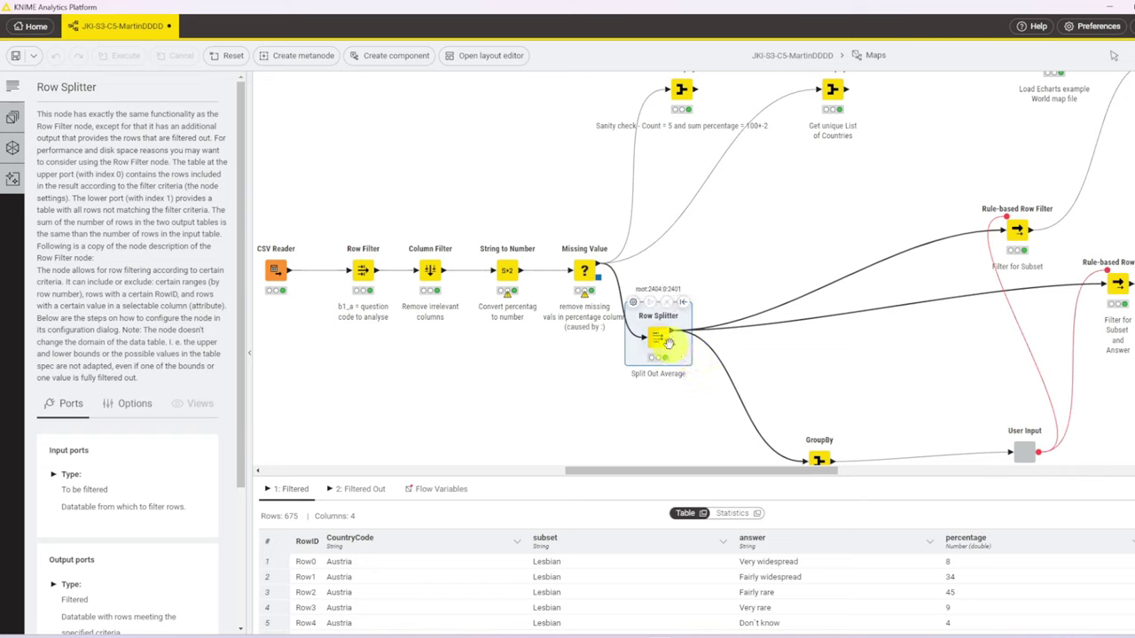
mouse_move(656, 352)
click(362, 489)
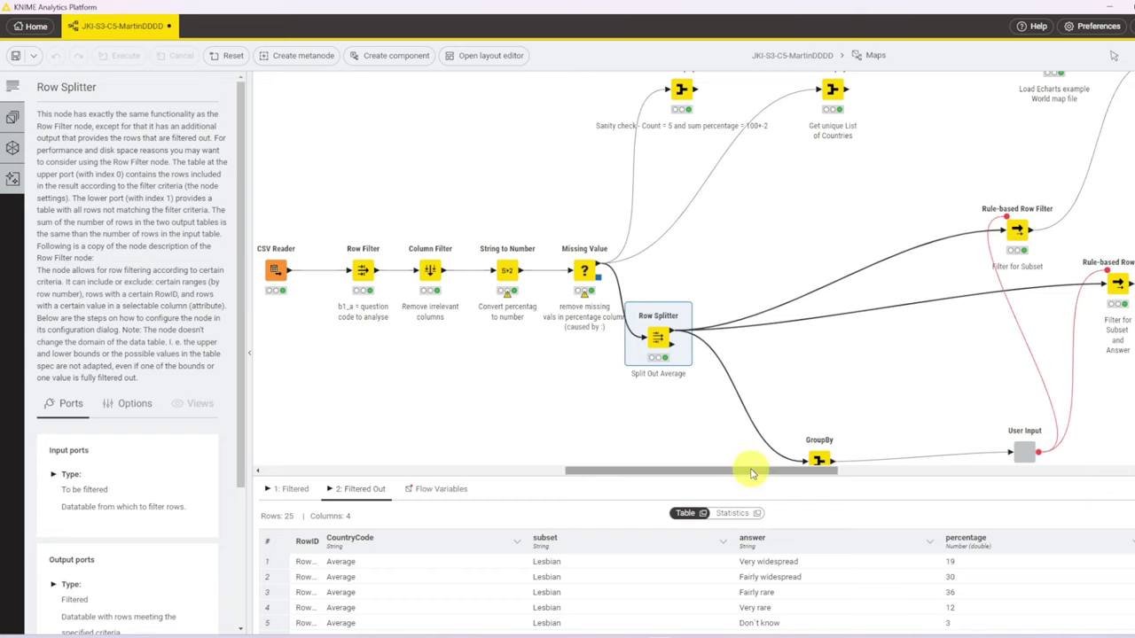
Review the GroupBy's manual aggregation (Set and First of answer and subset) and close it
drag(732, 476, 765, 476)
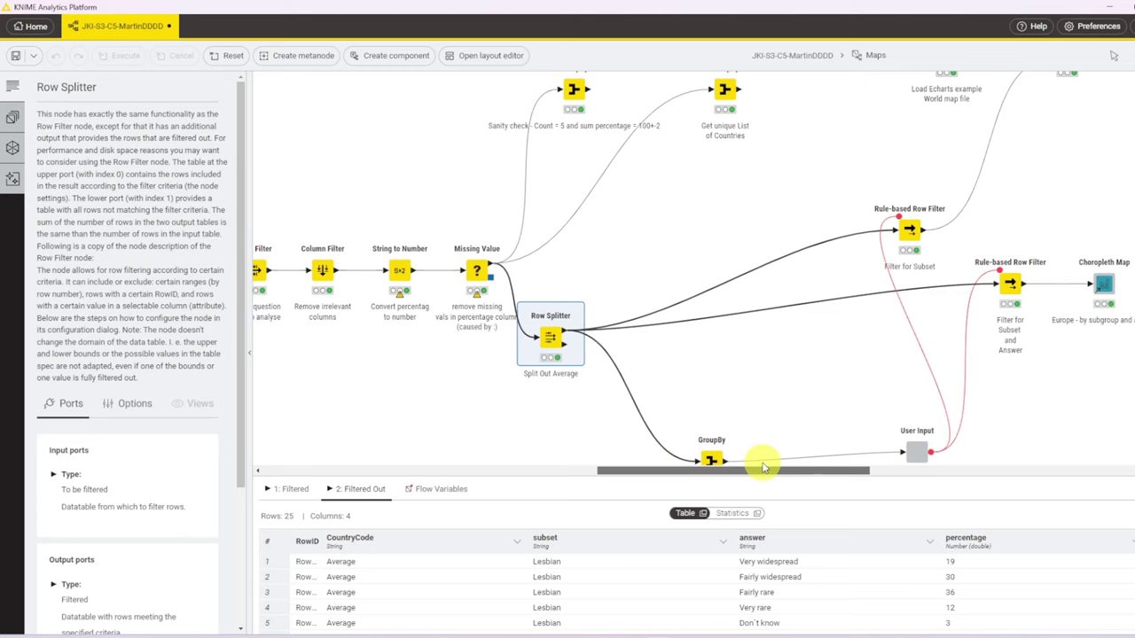
scroll(771, 275, down, 3)
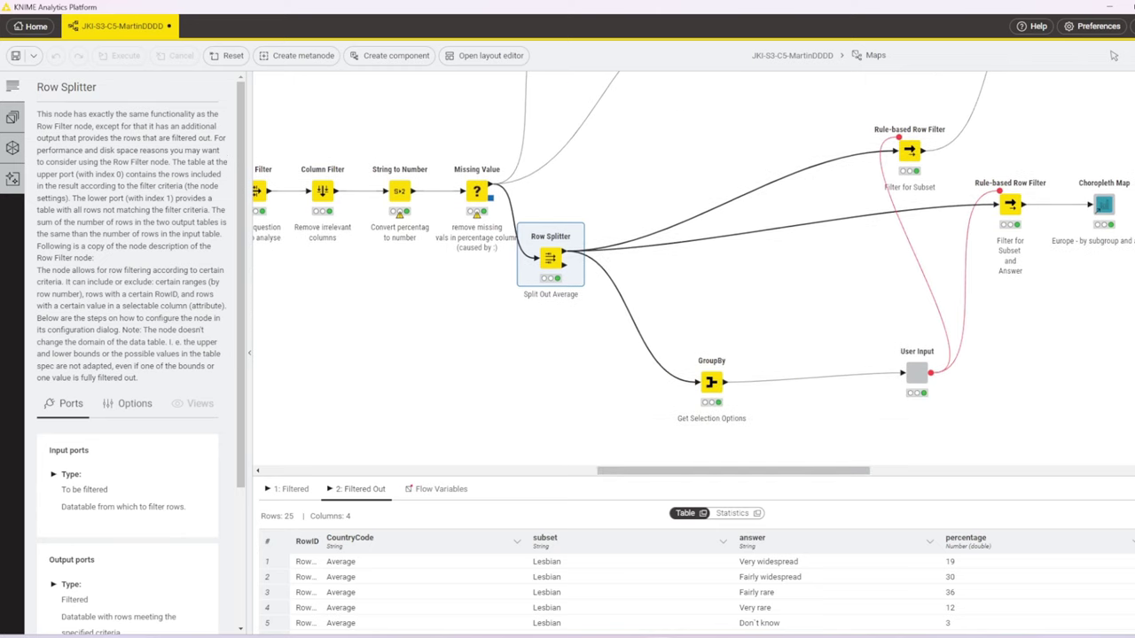
click(711, 385)
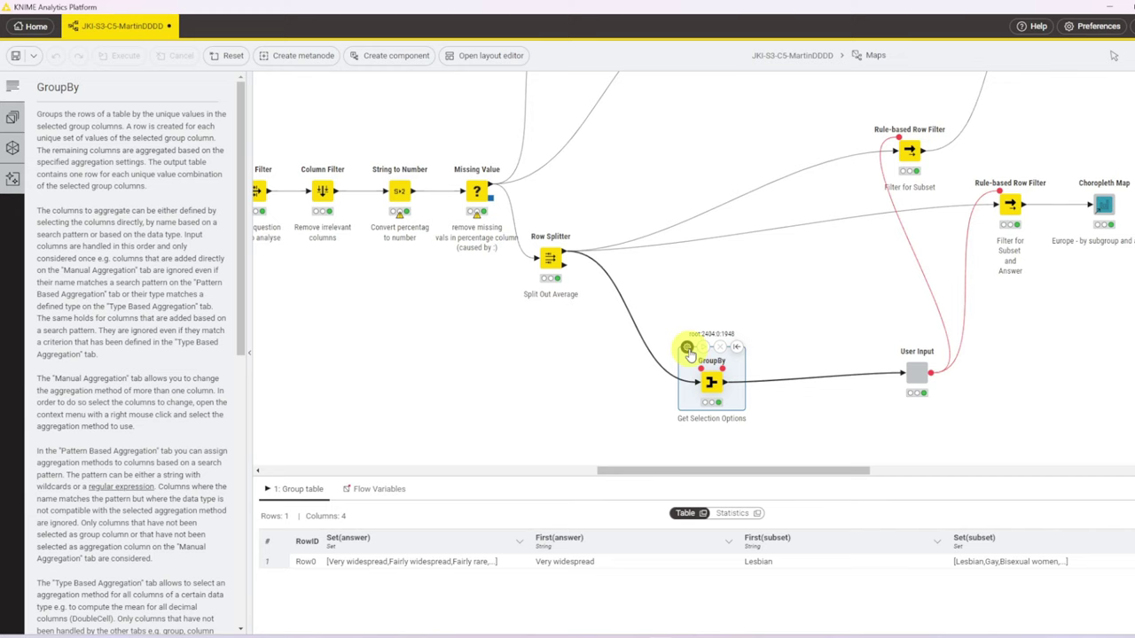
double_click(691, 354)
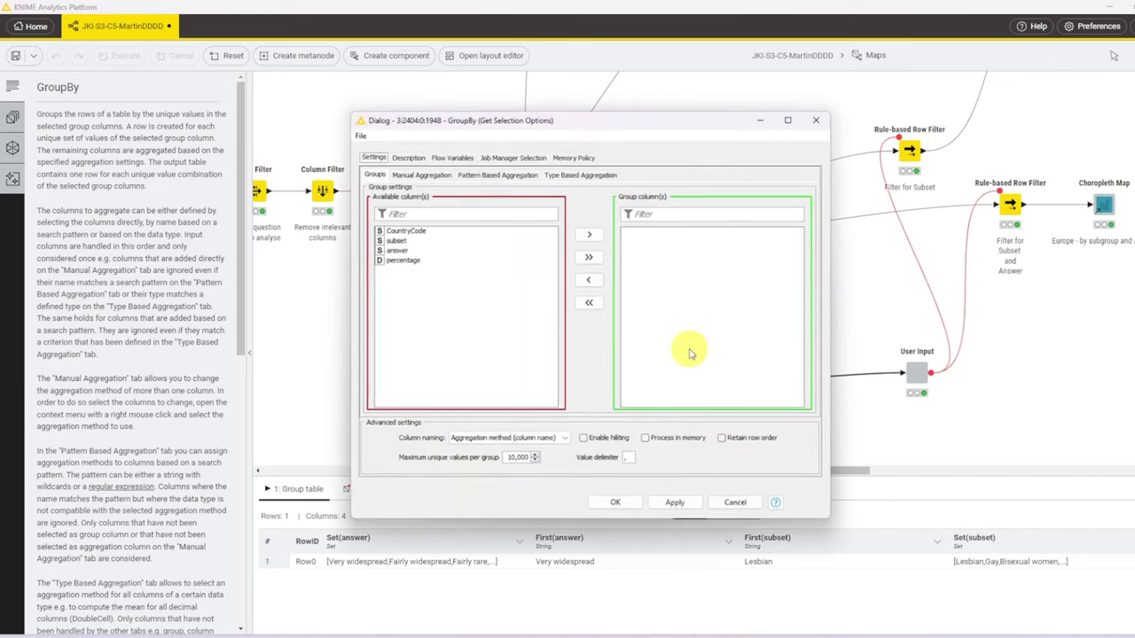
click(422, 174)
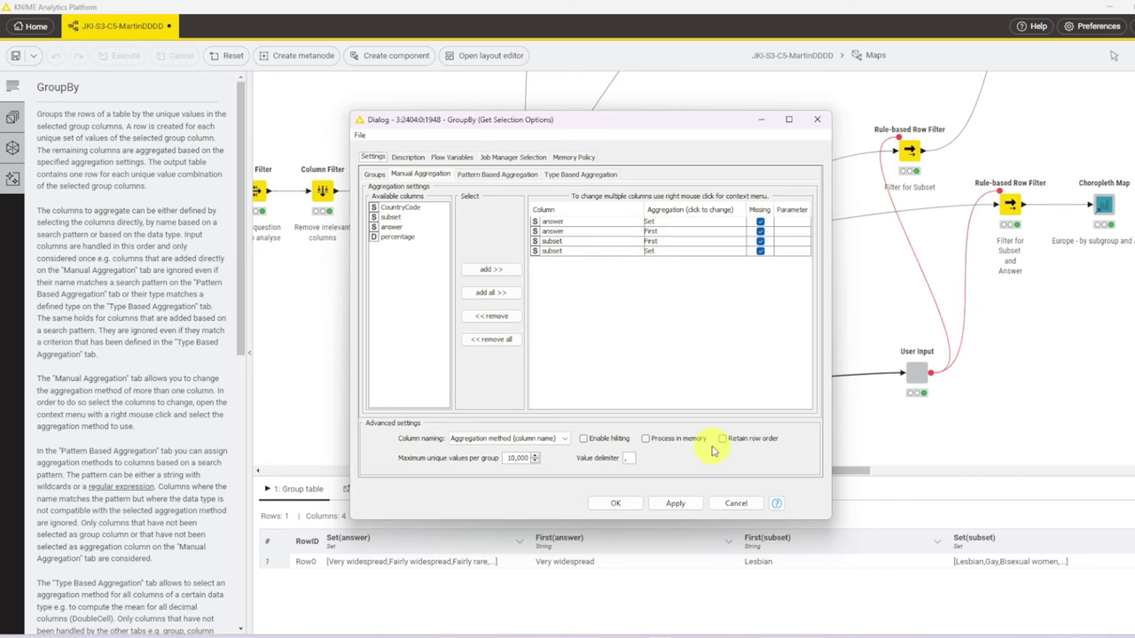
click(613, 503)
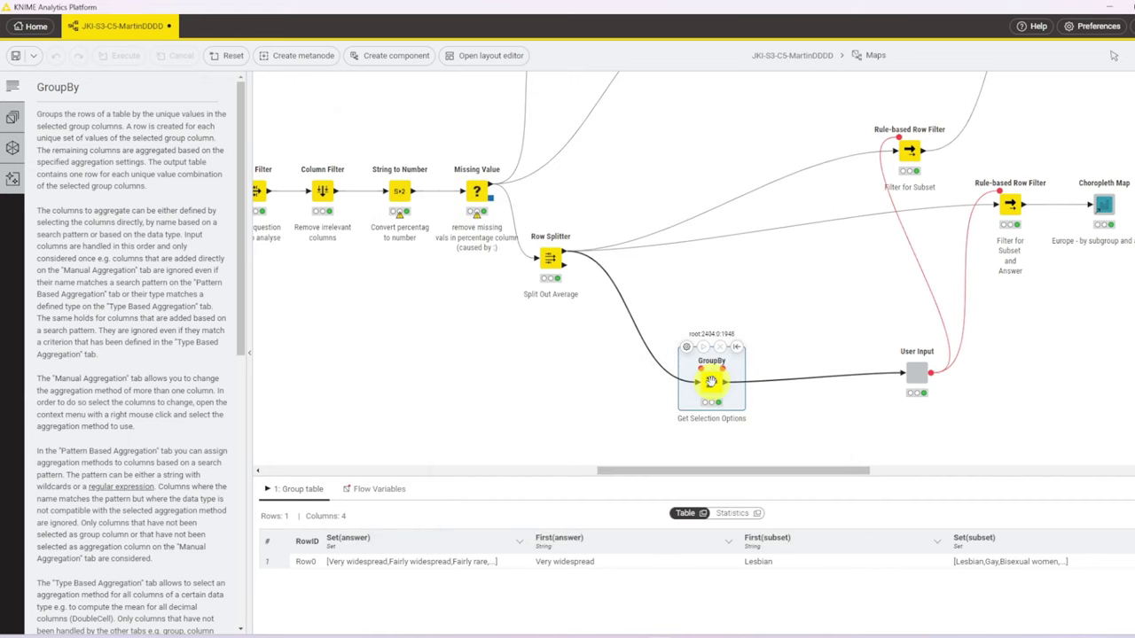
Check the User Input component's output variables and preview its selection view
click(919, 374)
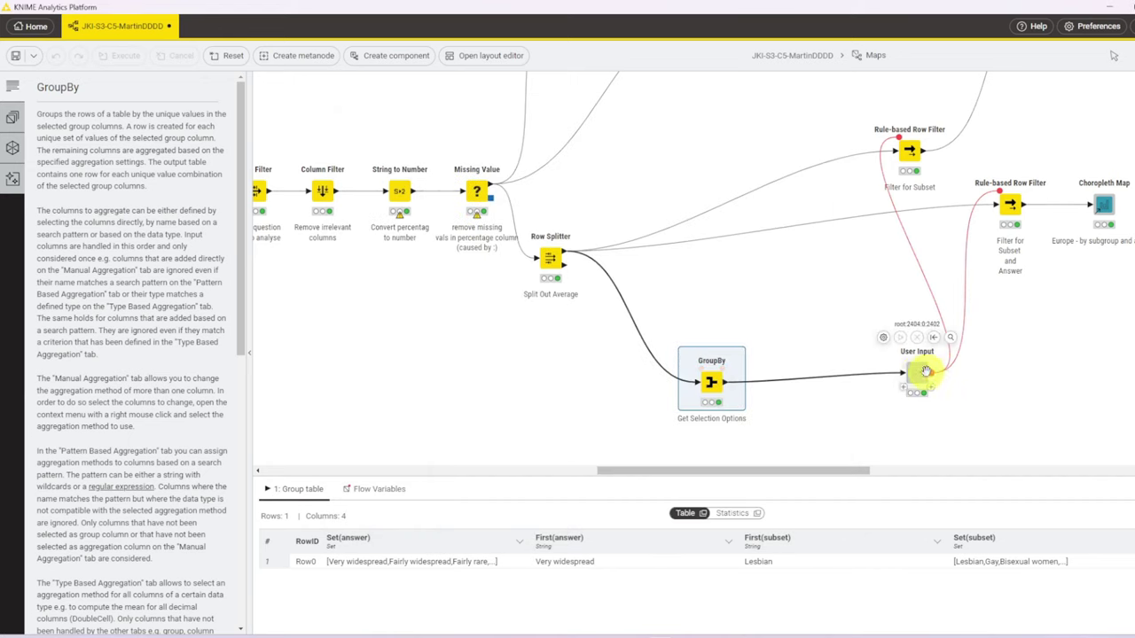
mouse_move(913, 380)
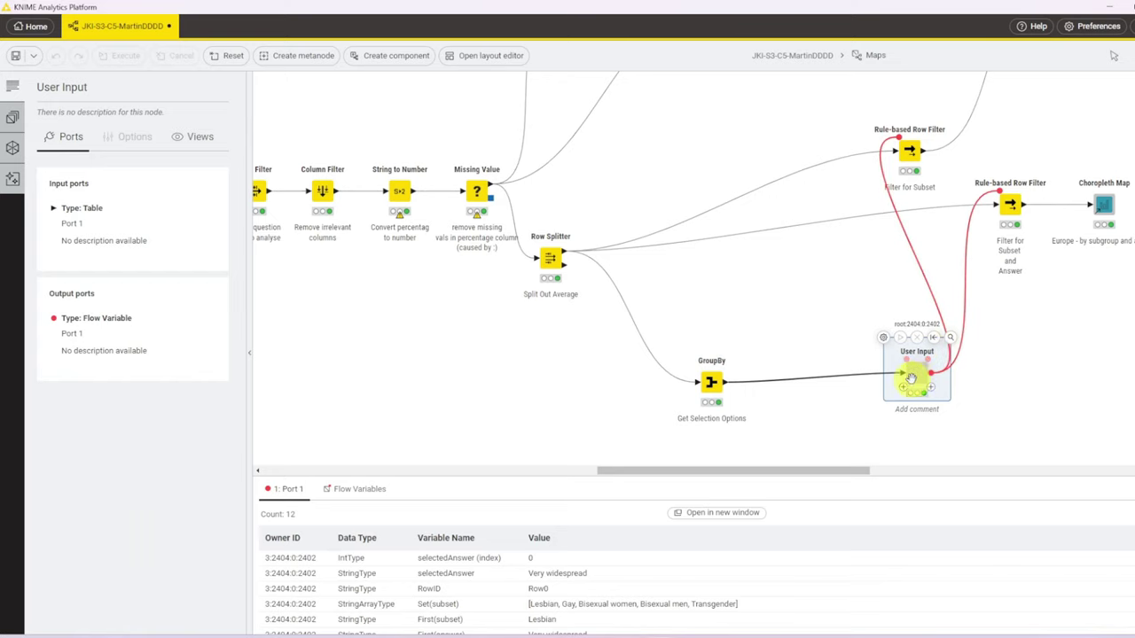
click(950, 338)
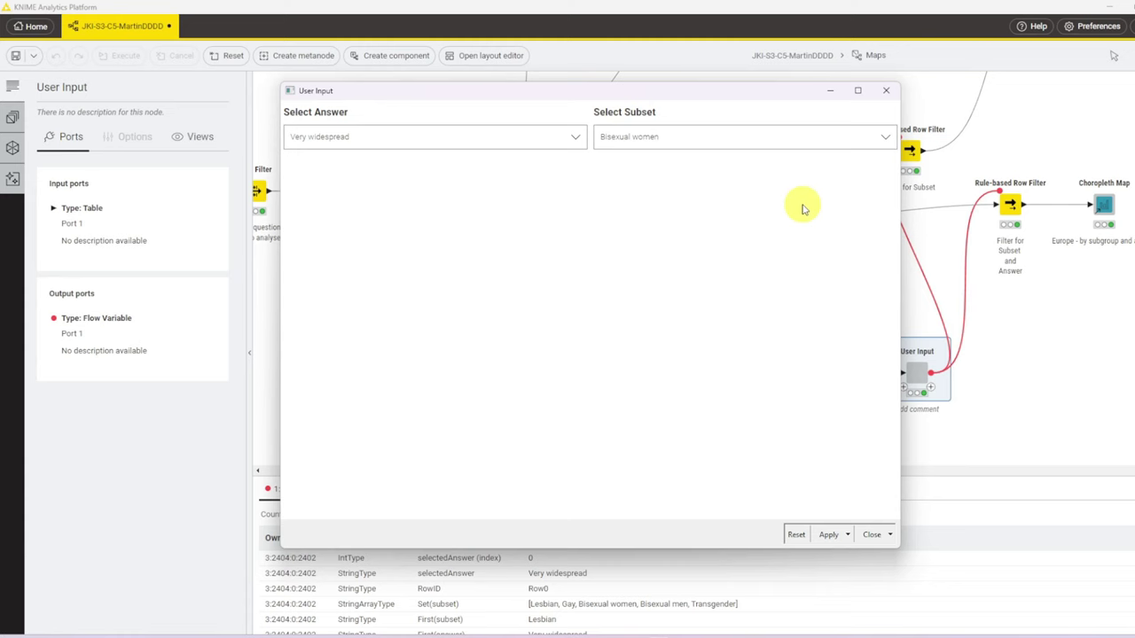
click(886, 91)
Open the User Input component, inspect its inner nodes, and nudge Table Row to Variable lower
right_click(920, 379)
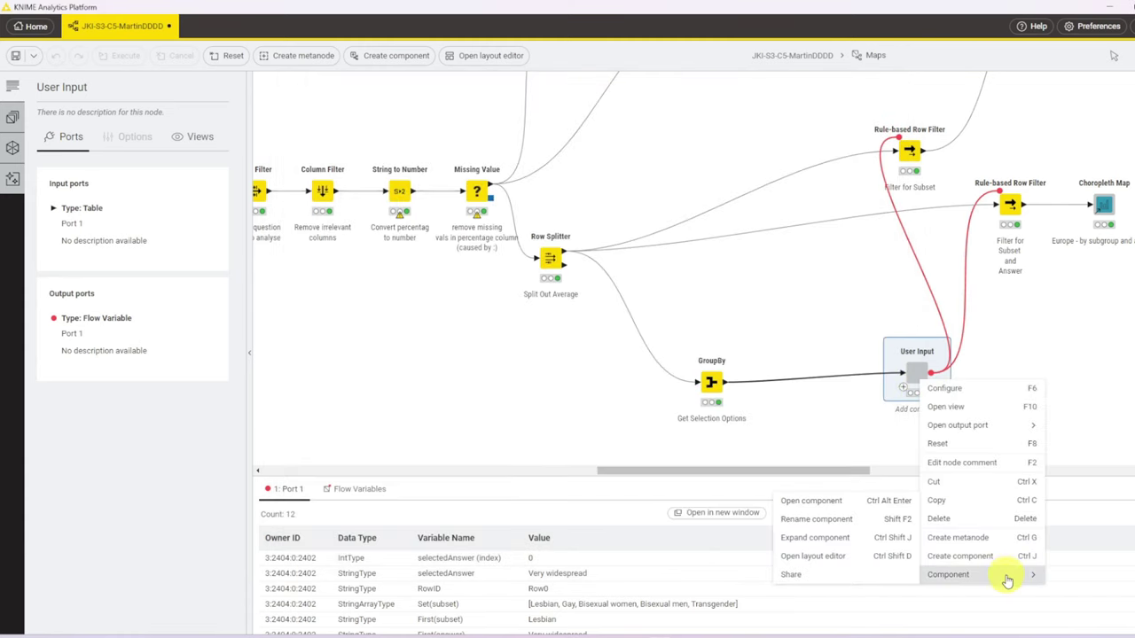
mouse_move(947, 575)
click(887, 570)
click(531, 262)
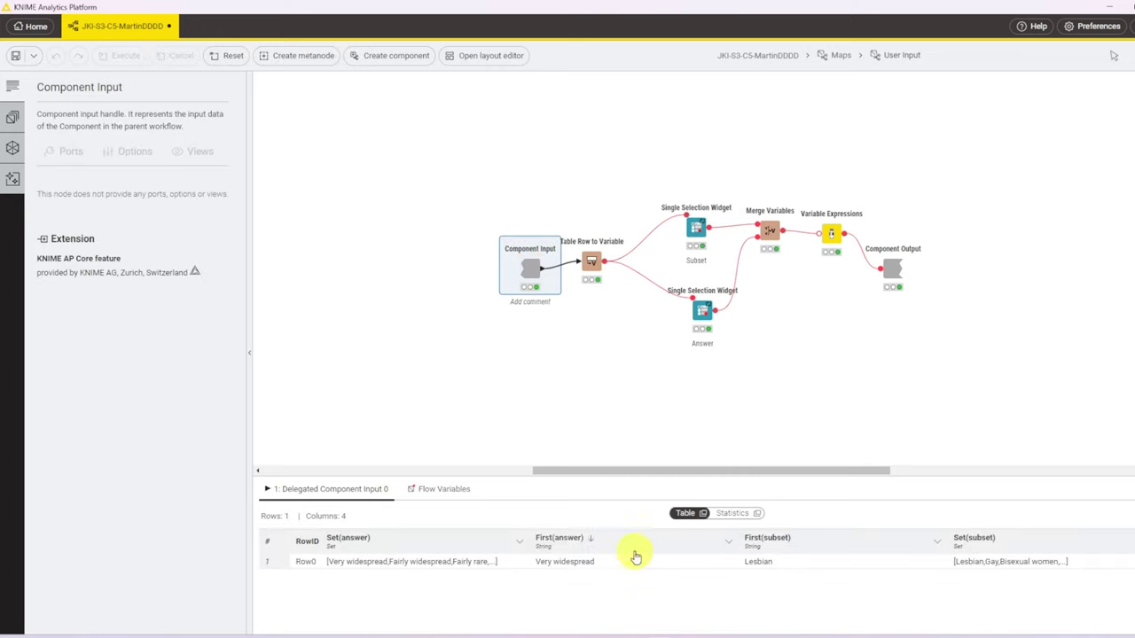
click(590, 264)
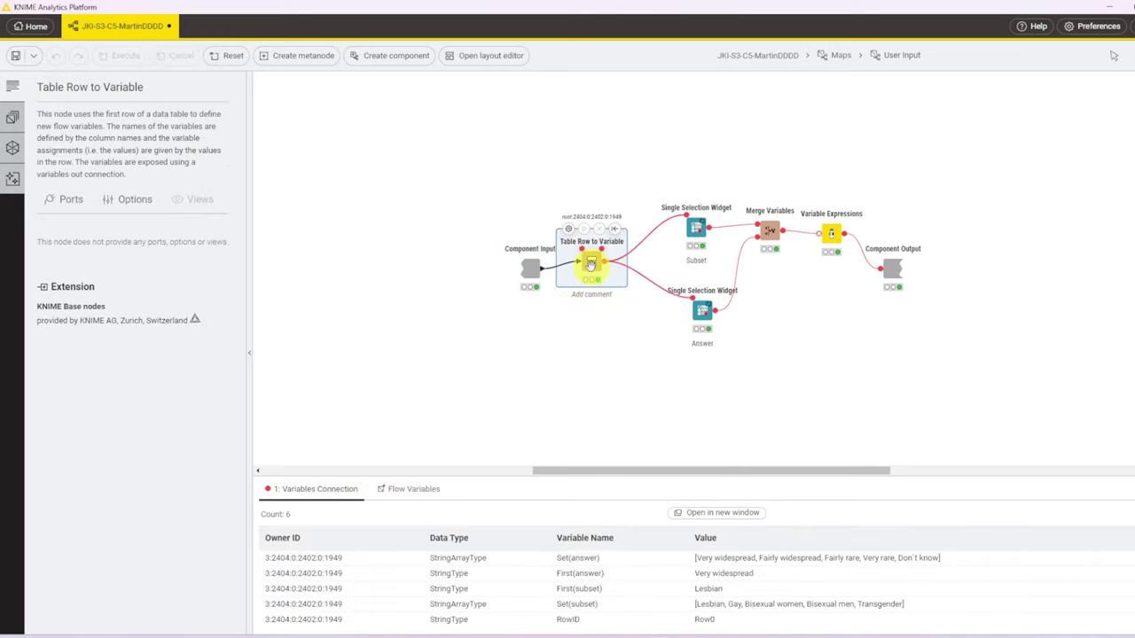
drag(591, 264, 593, 281)
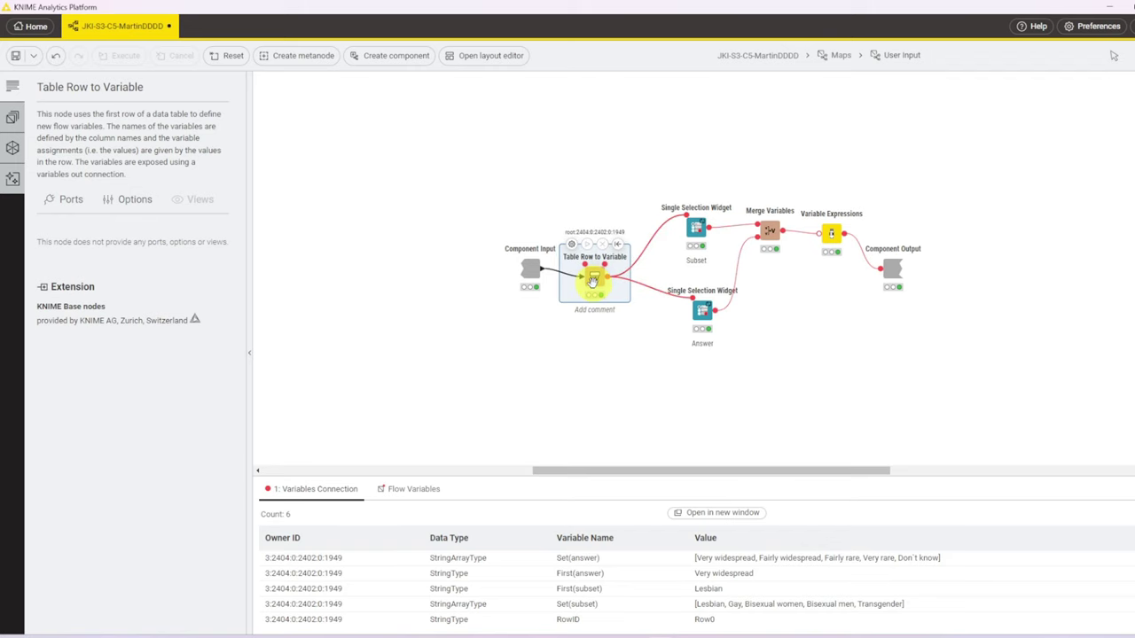
click(700, 312)
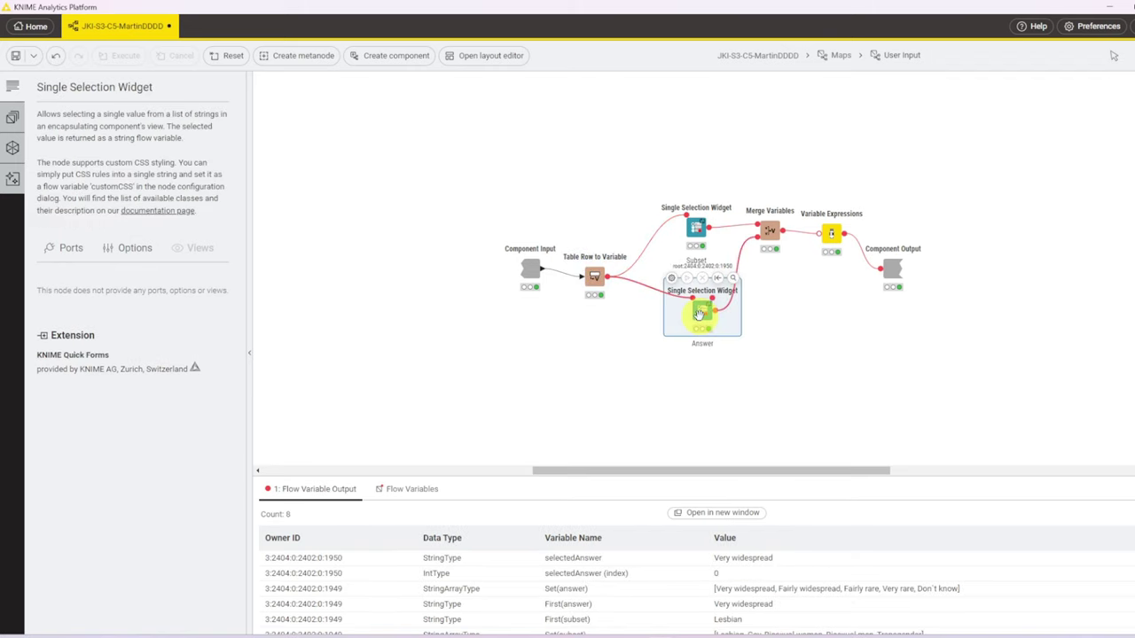
click(672, 277)
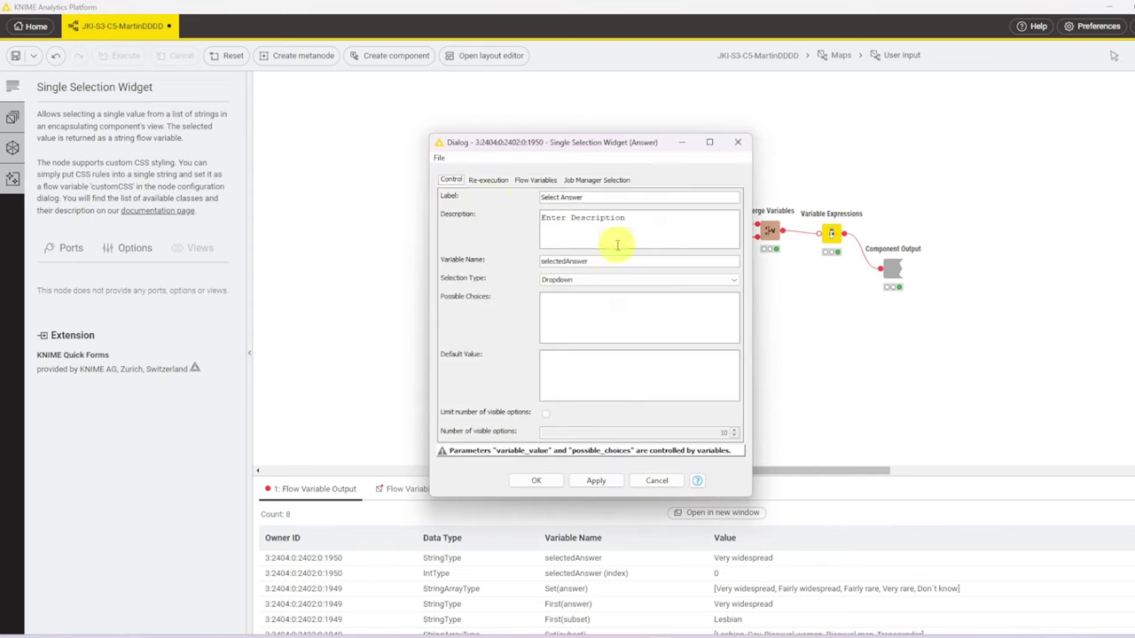
click(541, 180)
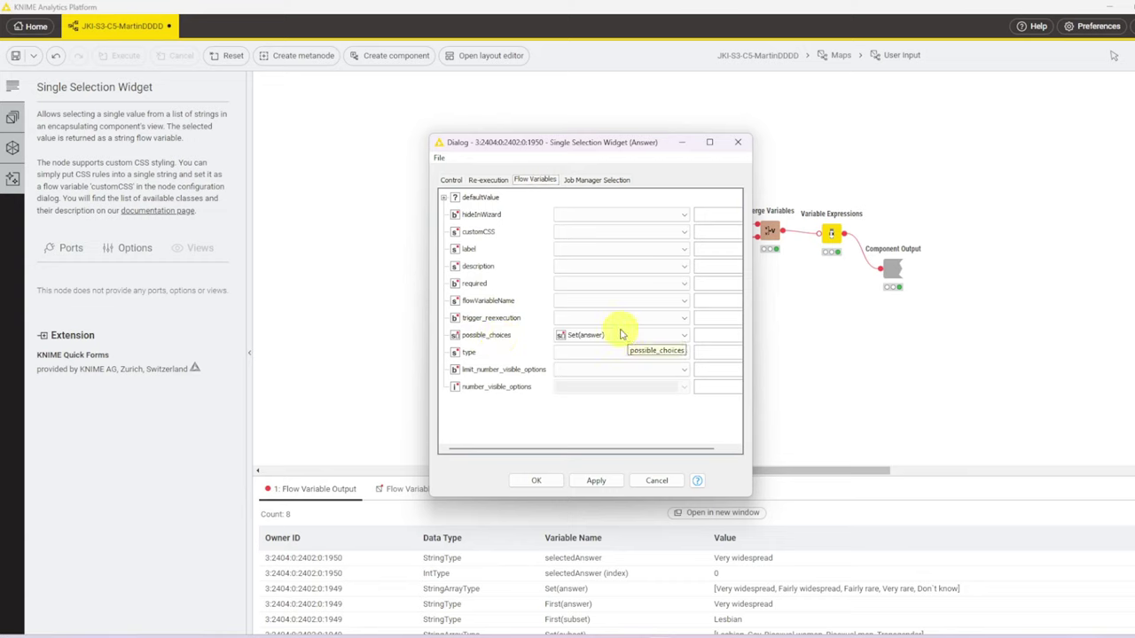
click(444, 198)
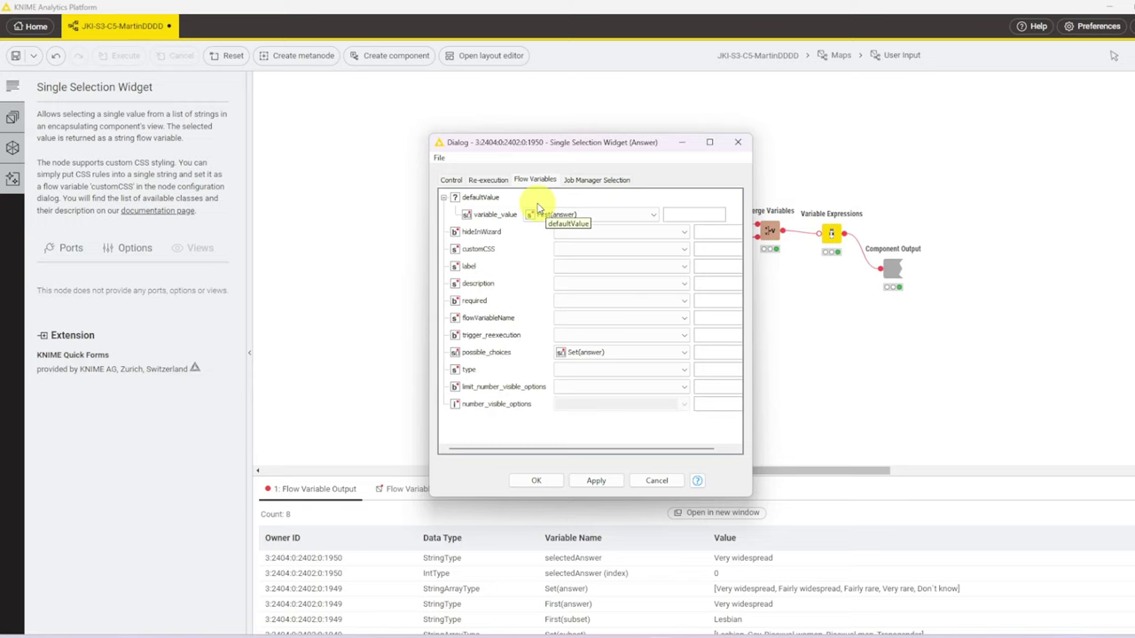
click(485, 182)
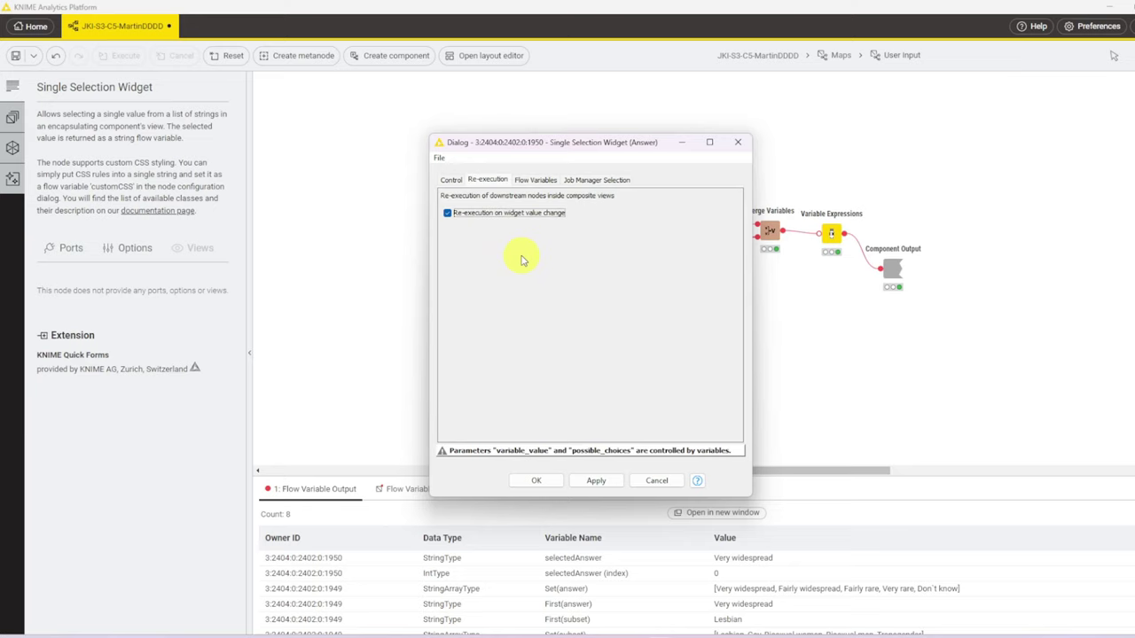
click(550, 481)
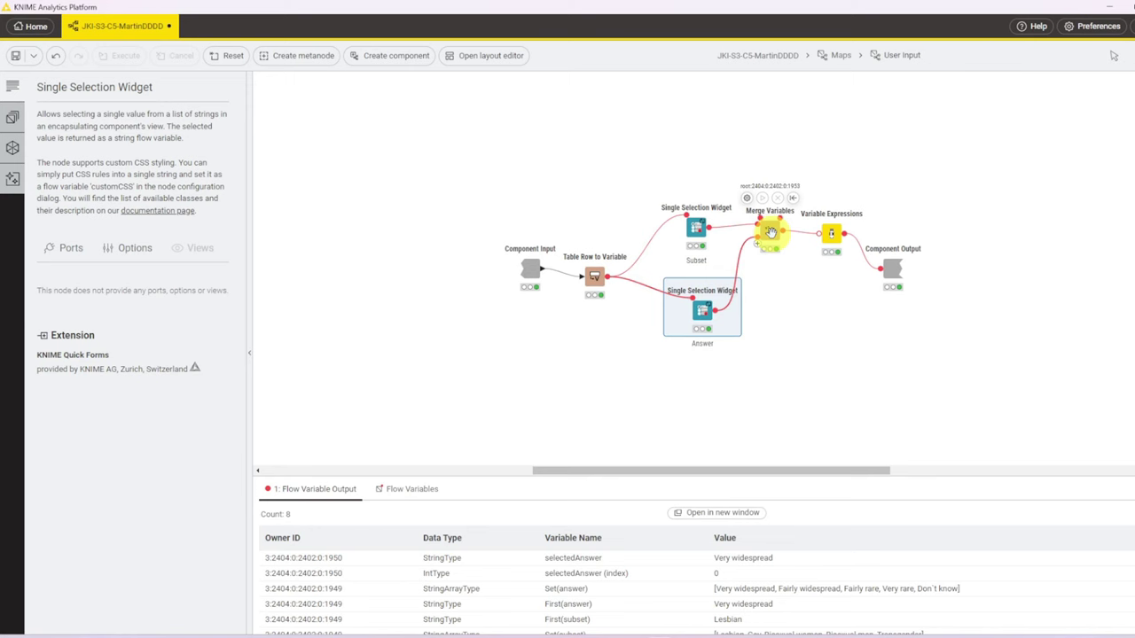
Inspect Merge Variables, then Variable Expressions' 12 variables with SubHeading 'Bisexual women - Very widespread'
click(771, 232)
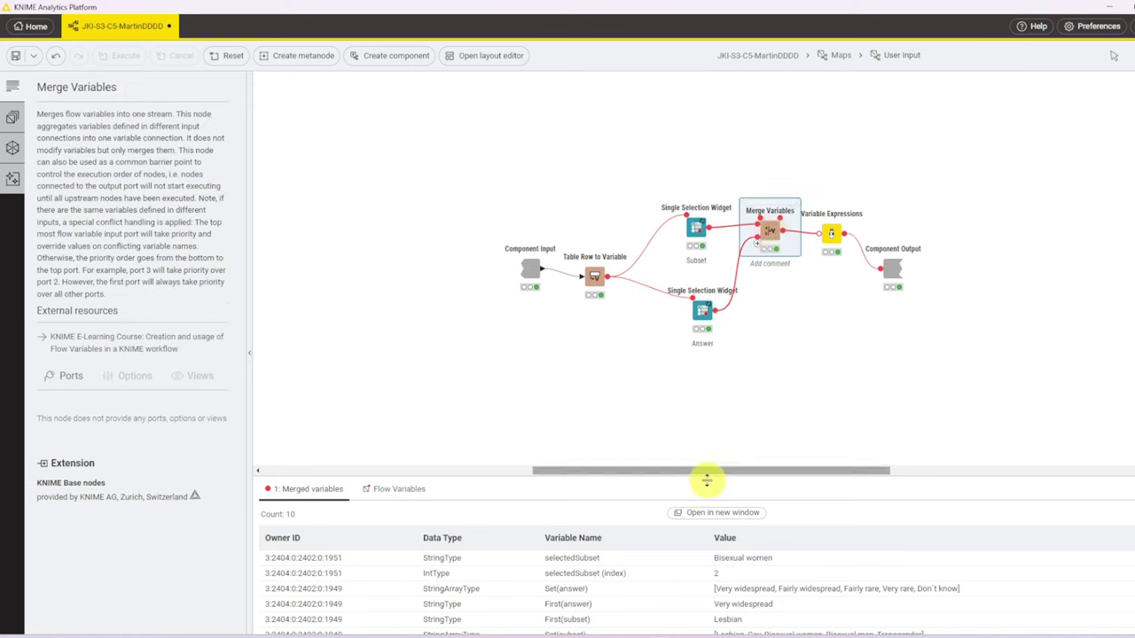
scroll(743, 557, down, 2)
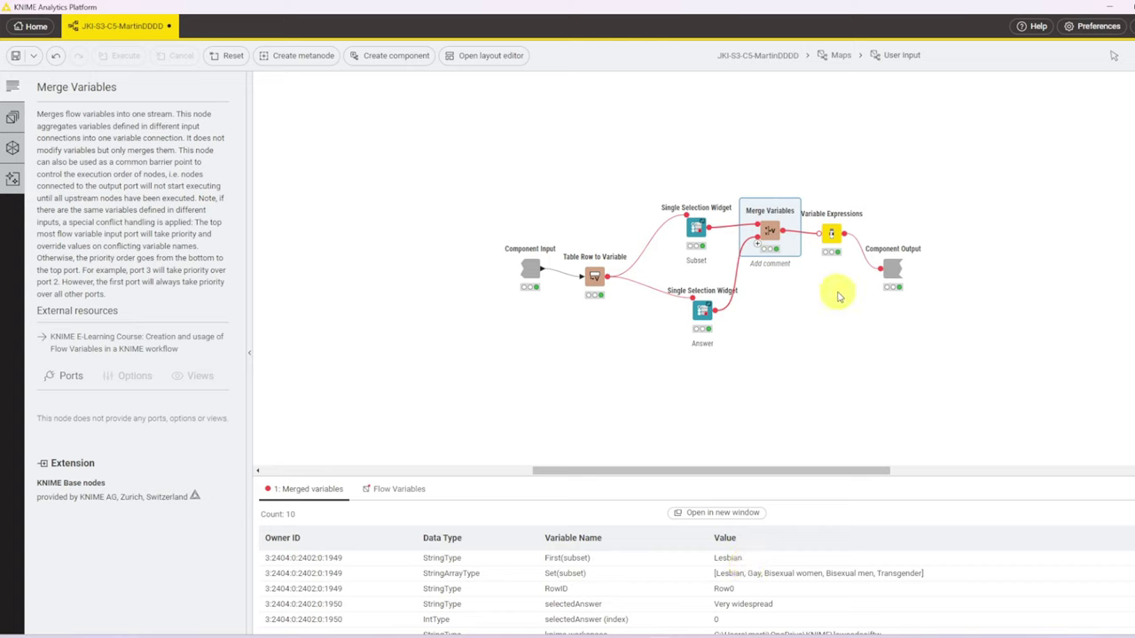
click(830, 234)
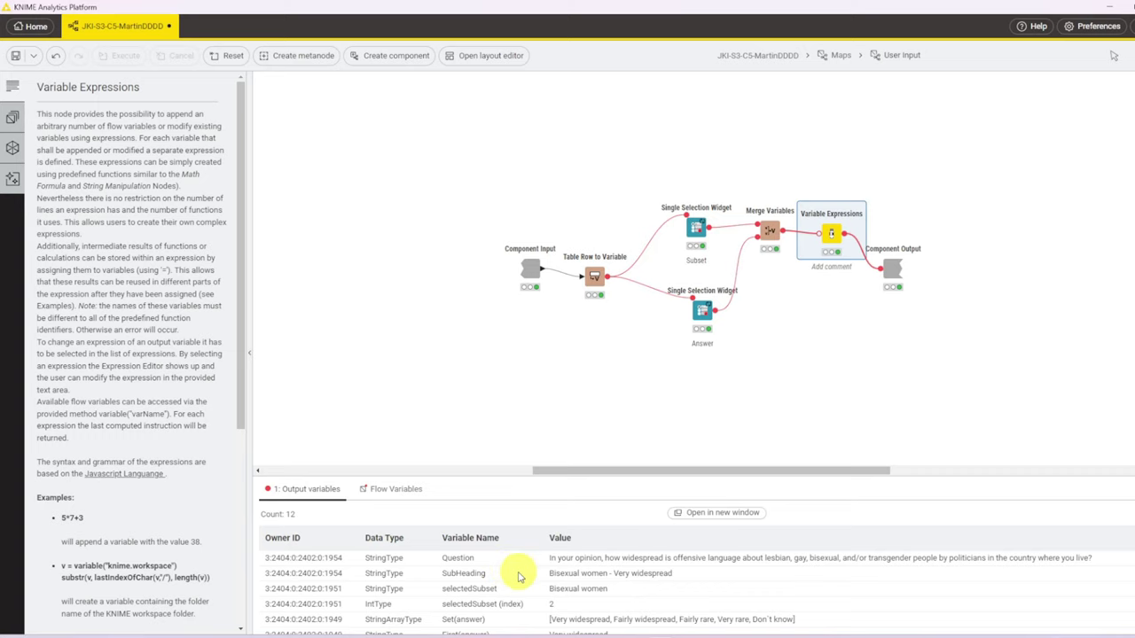
double_click(829, 235)
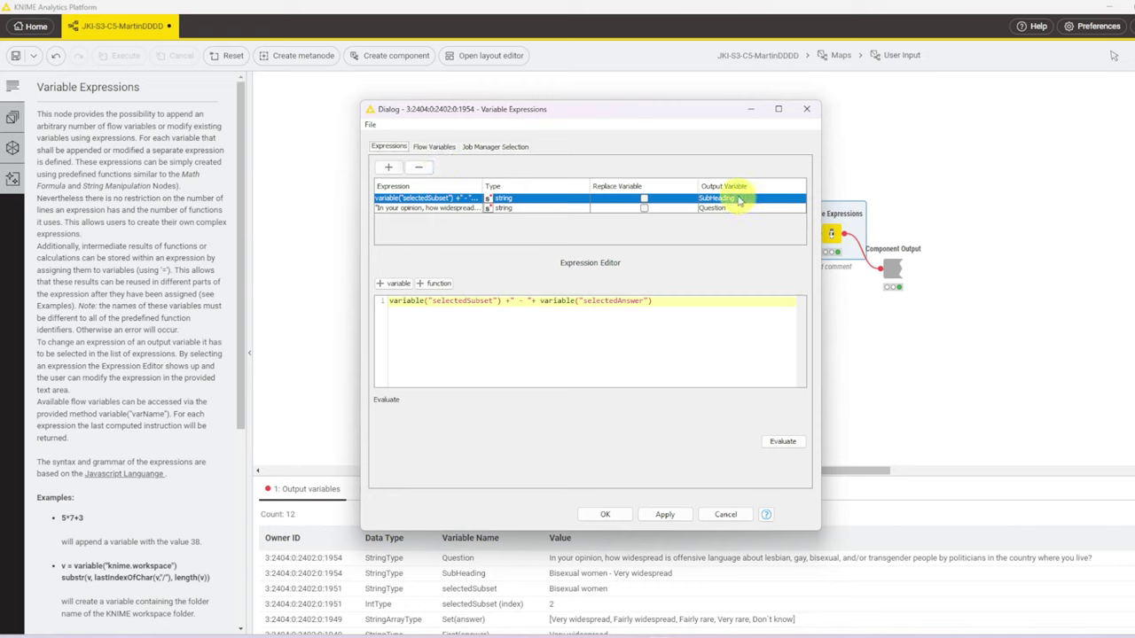
click(429, 209)
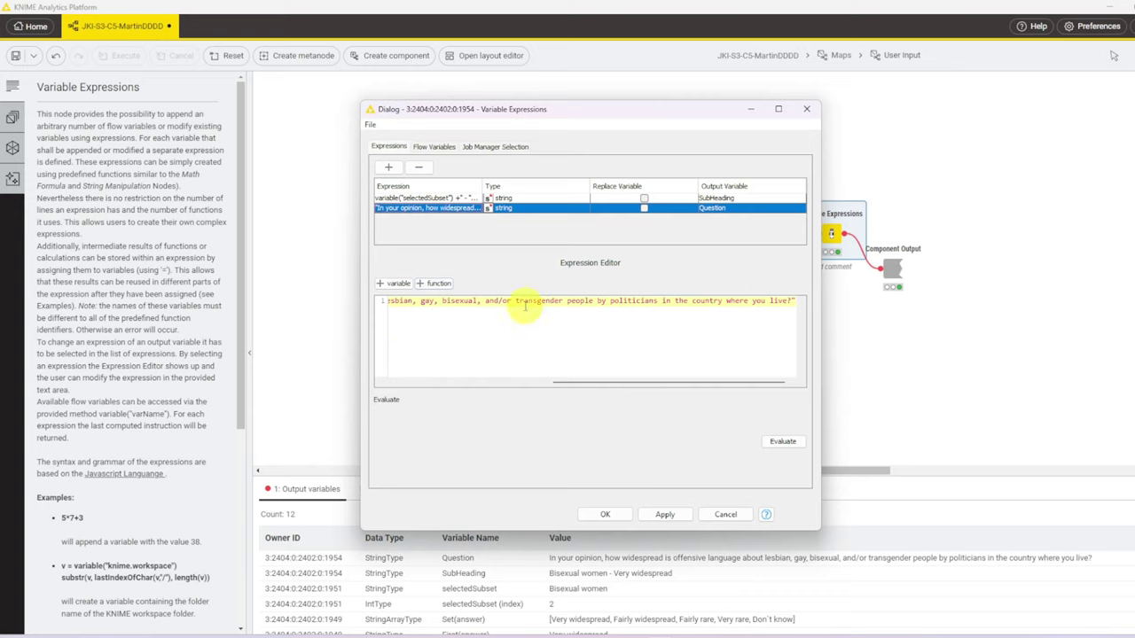
click(438, 199)
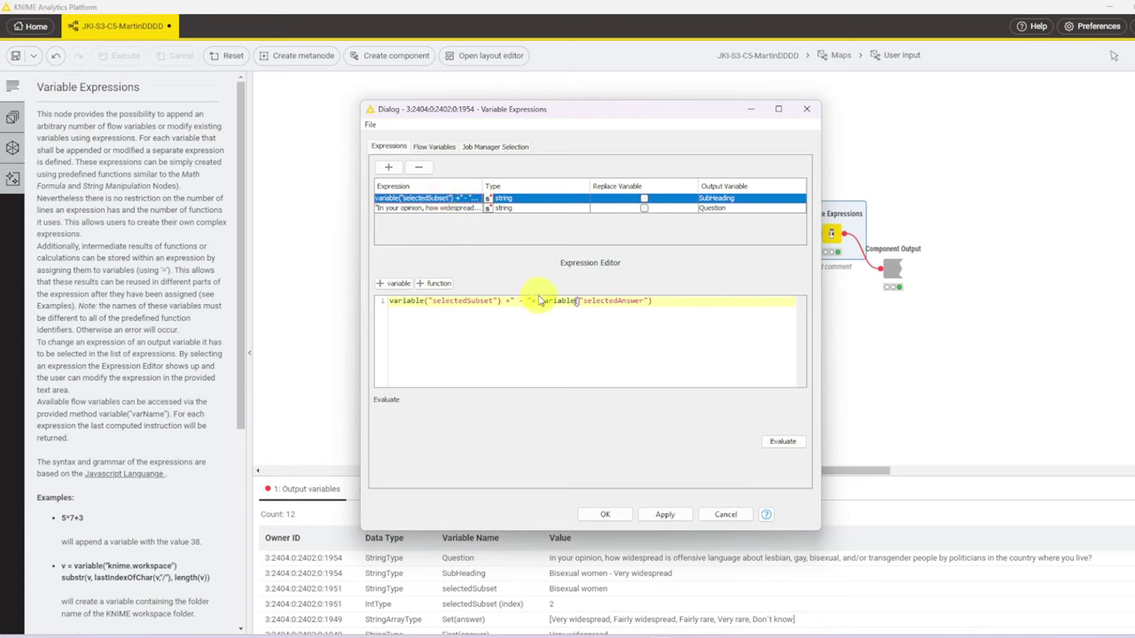
drag(528, 302, 510, 302)
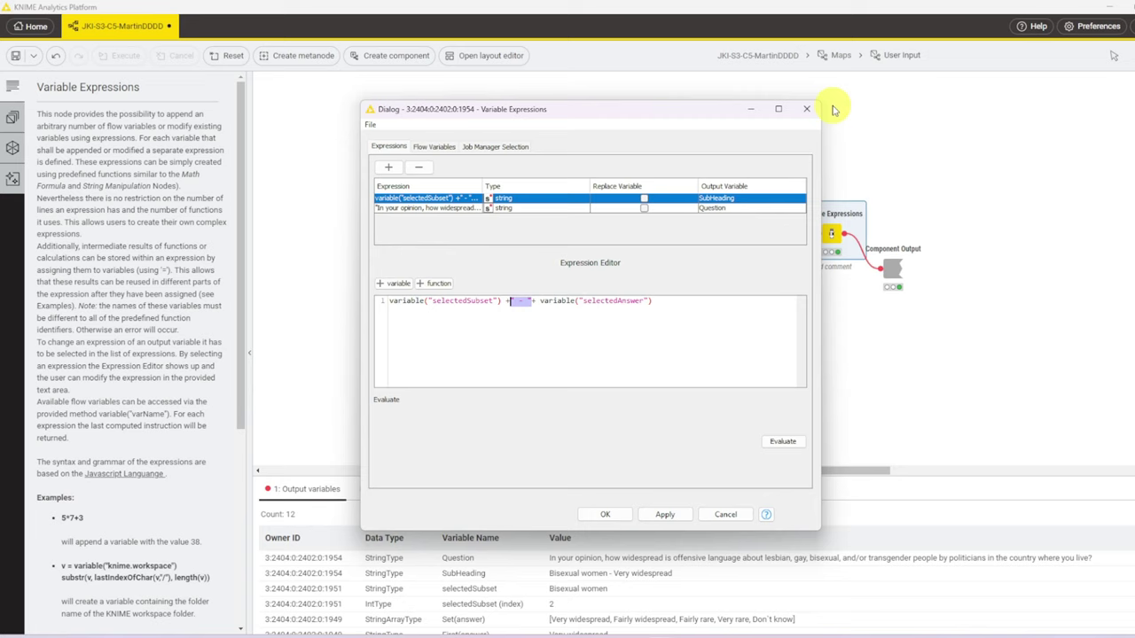
click(806, 108)
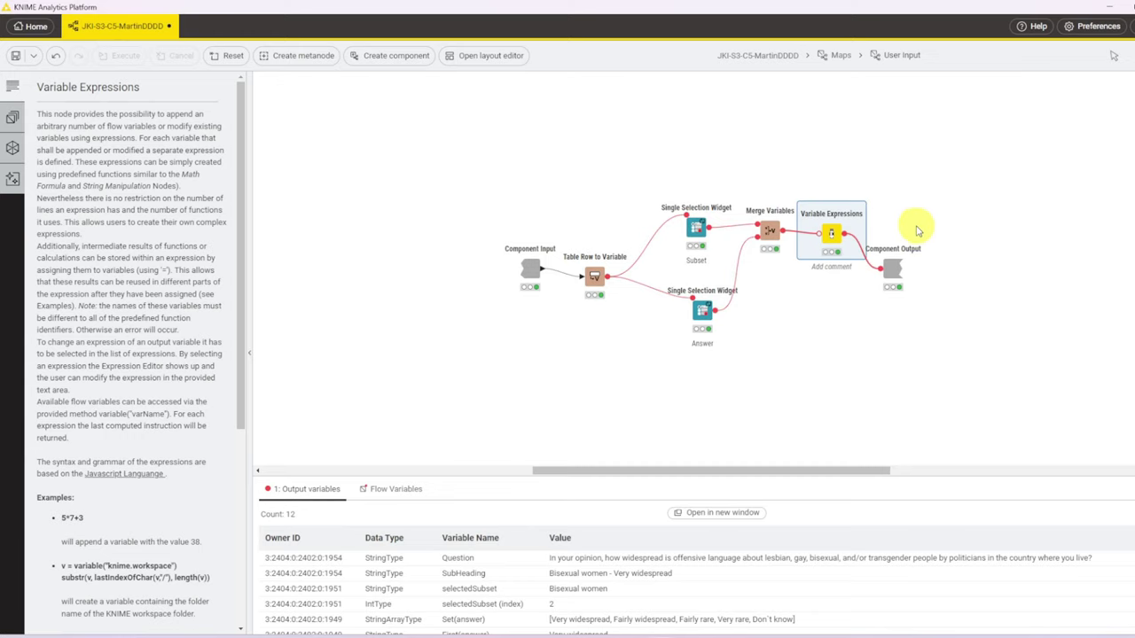
Review the Component Output variable settings and confirm them unchanged
click(892, 269)
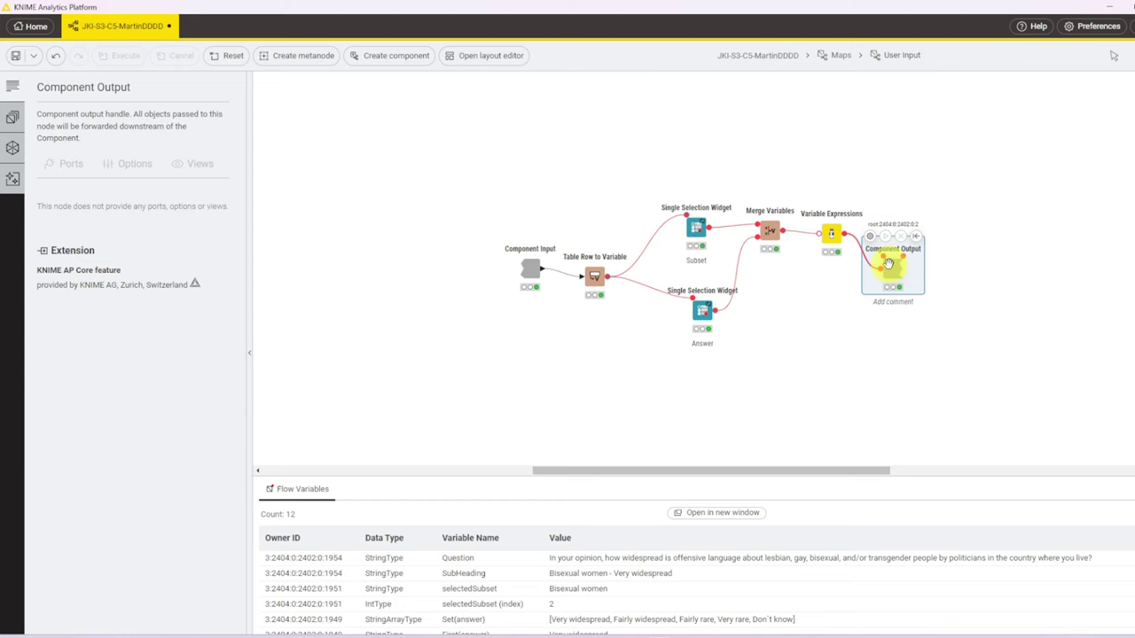
double_click(871, 242)
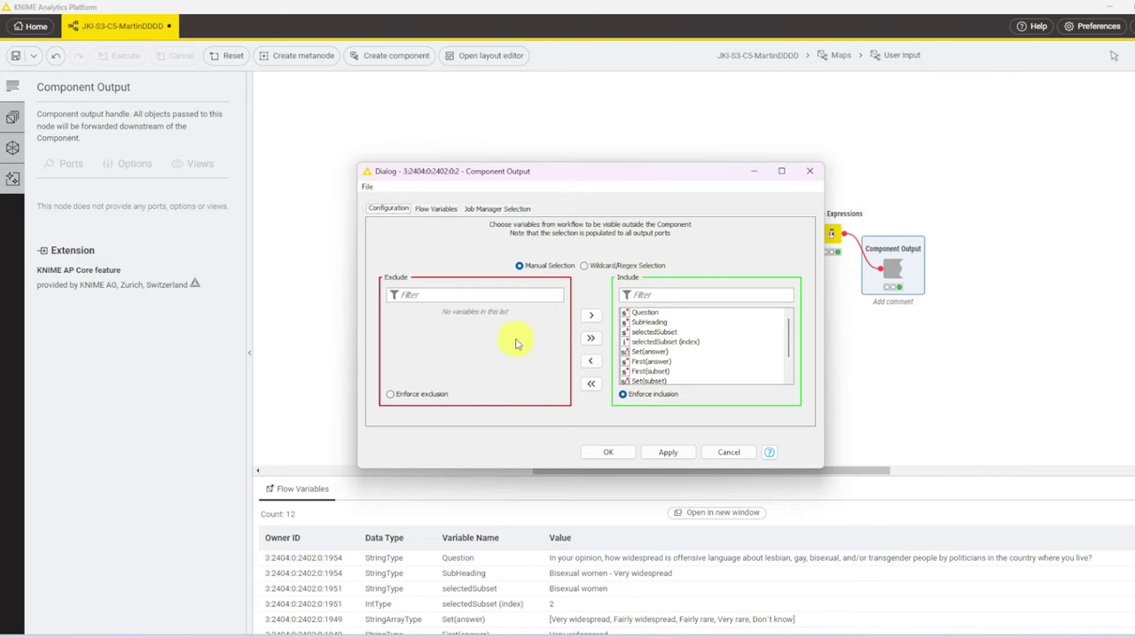
click(611, 452)
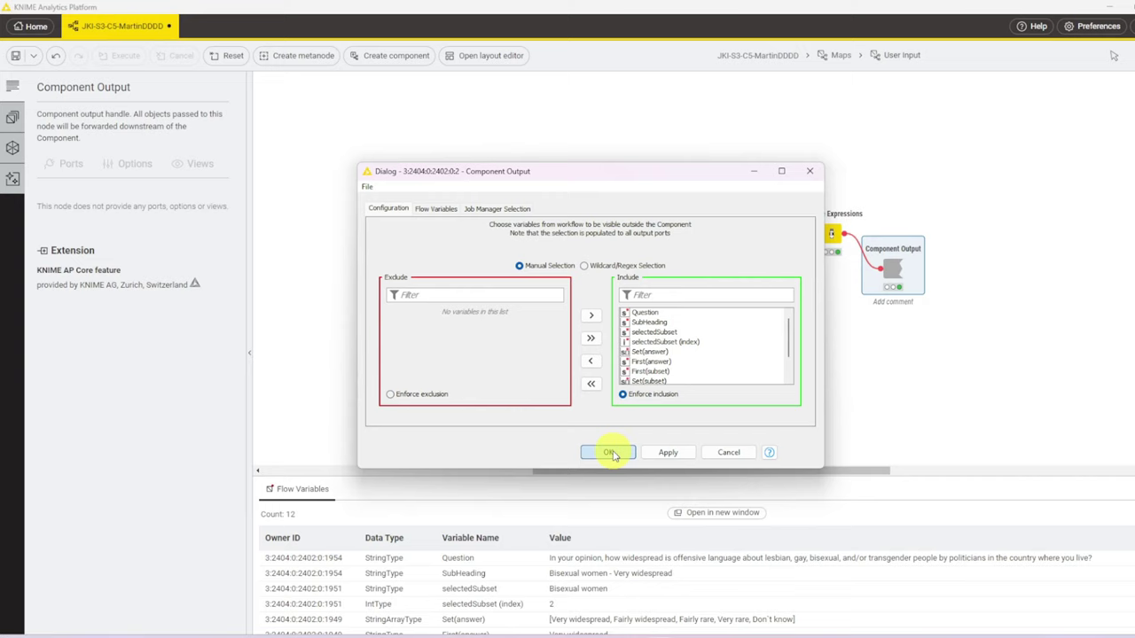
click(688, 364)
Review the Component Input variable settings and close them without changes
click(531, 271)
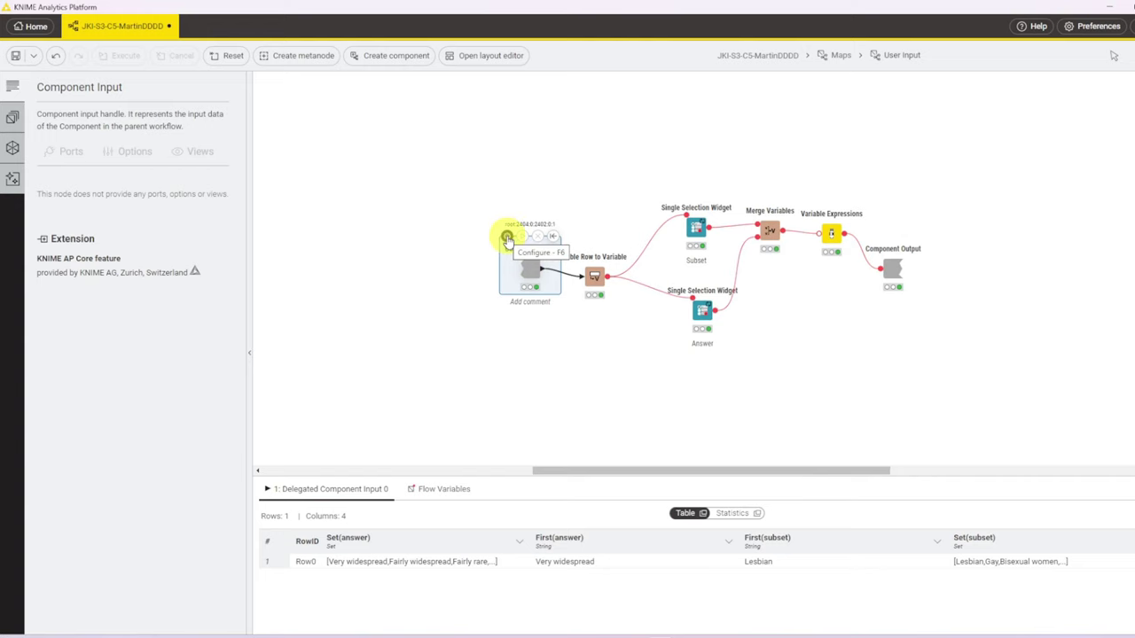
click(506, 239)
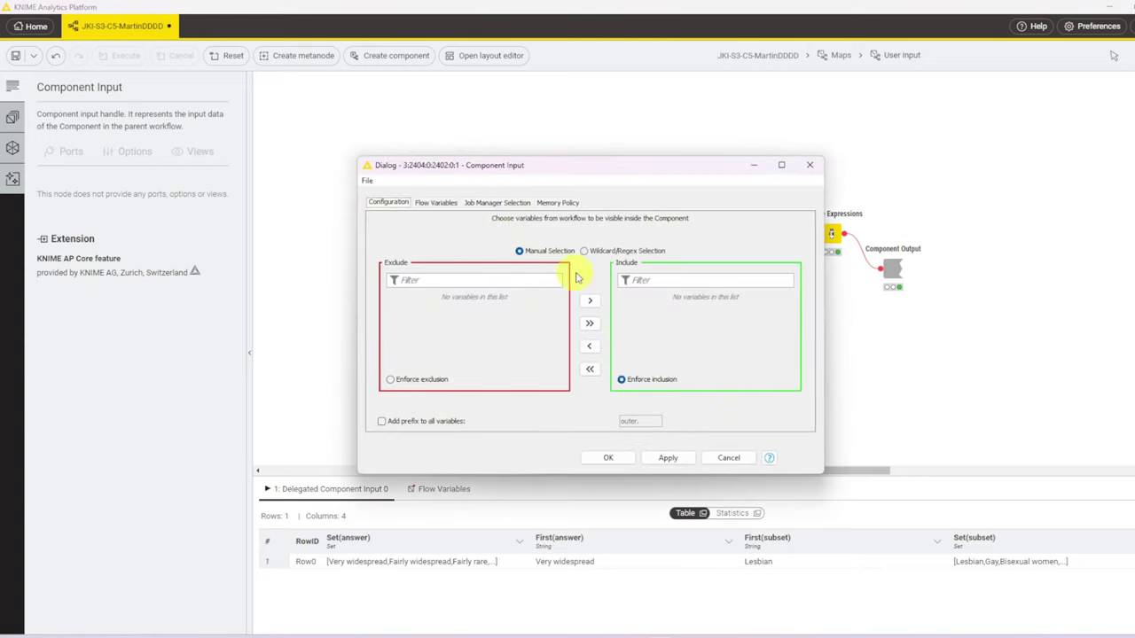
click(810, 168)
Back in Maps, check both row filters' outputs and open Filter for Subset and Answer's rules
click(840, 55)
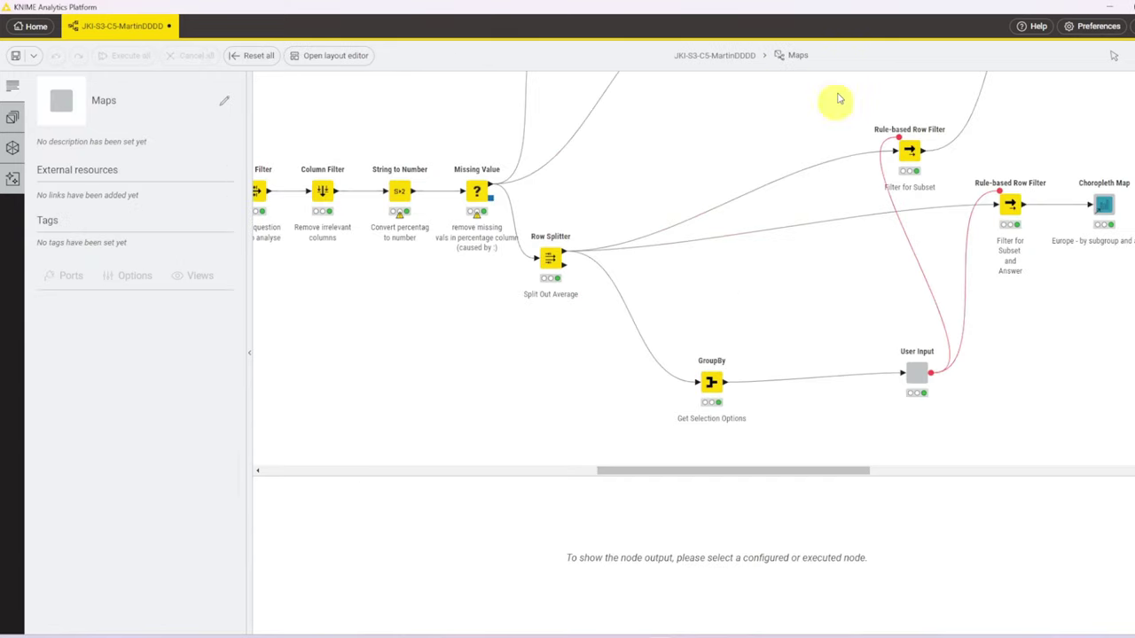
drag(781, 471, 847, 445)
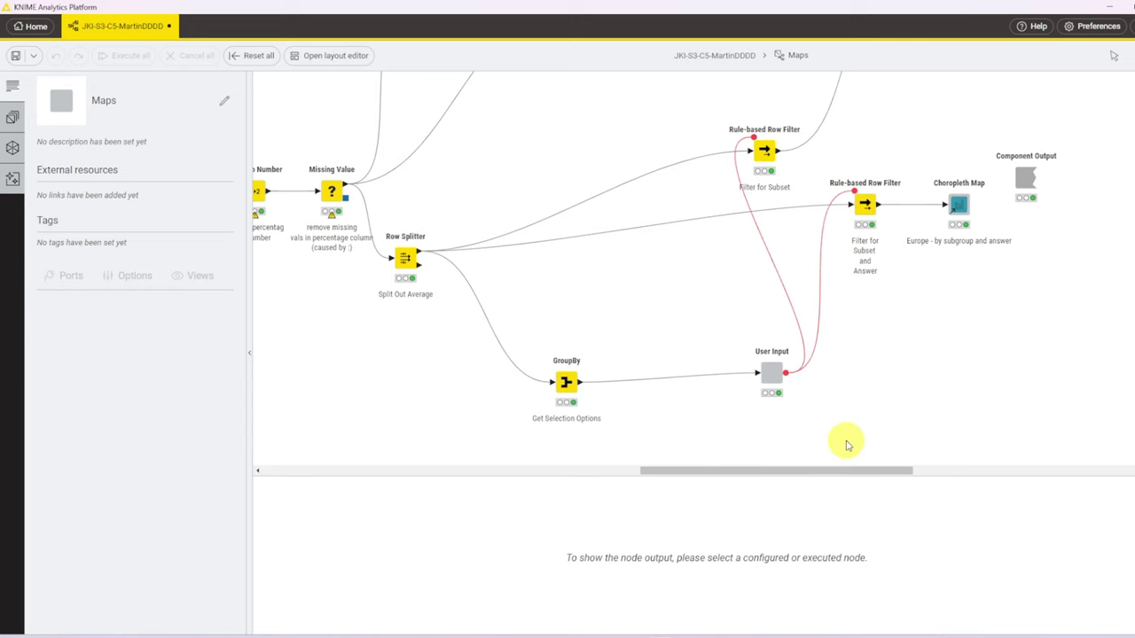
scroll(856, 436, up, 1)
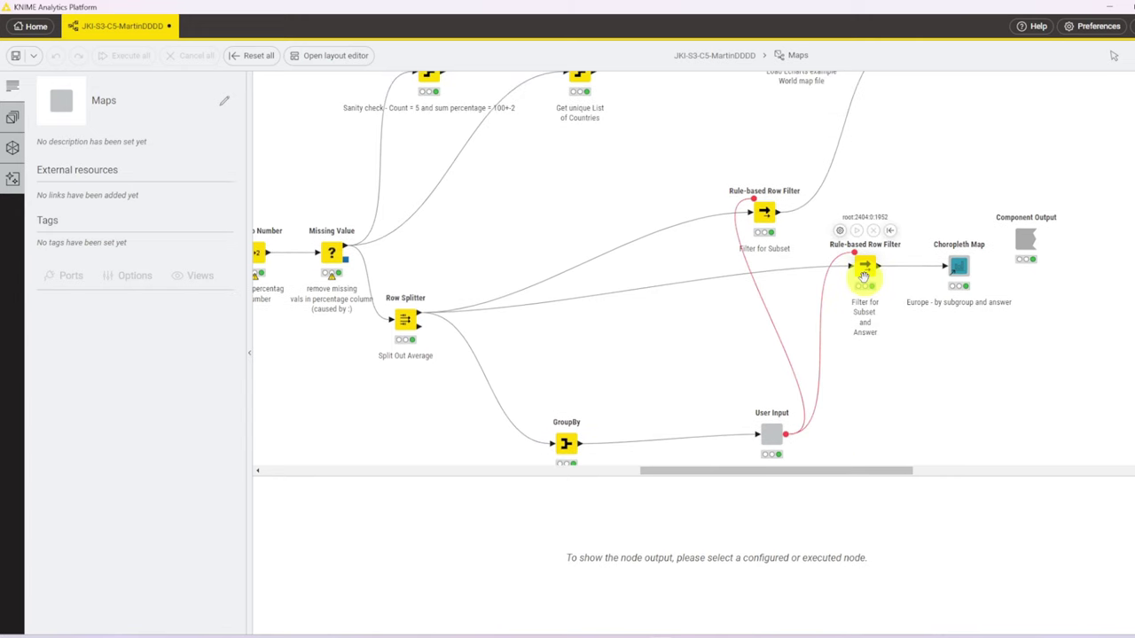
click(865, 265)
click(762, 212)
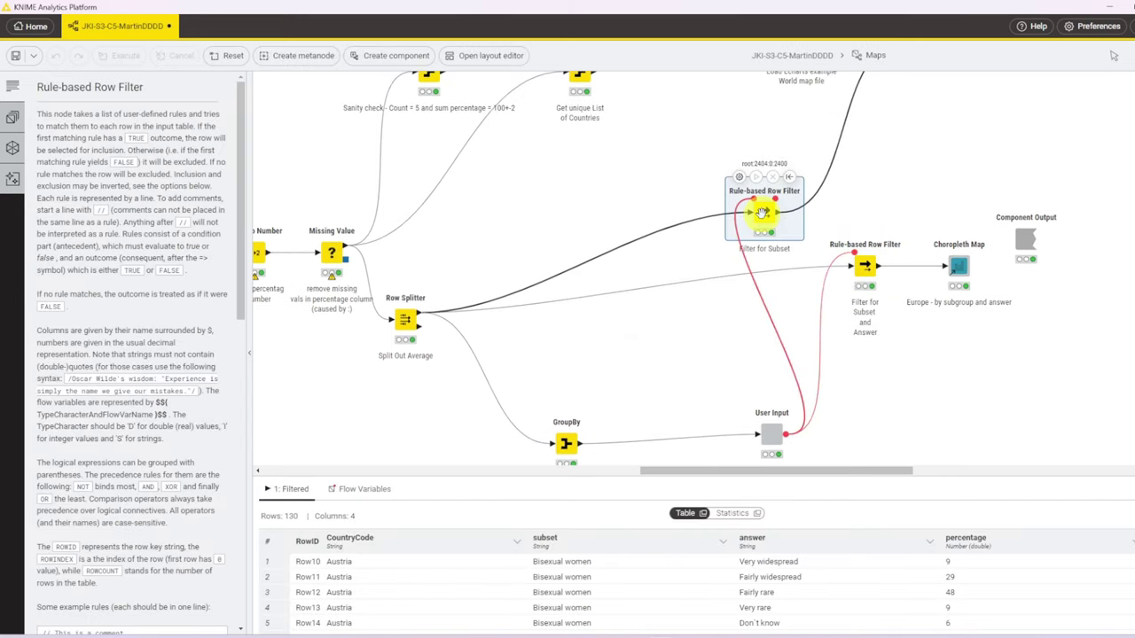
click(865, 268)
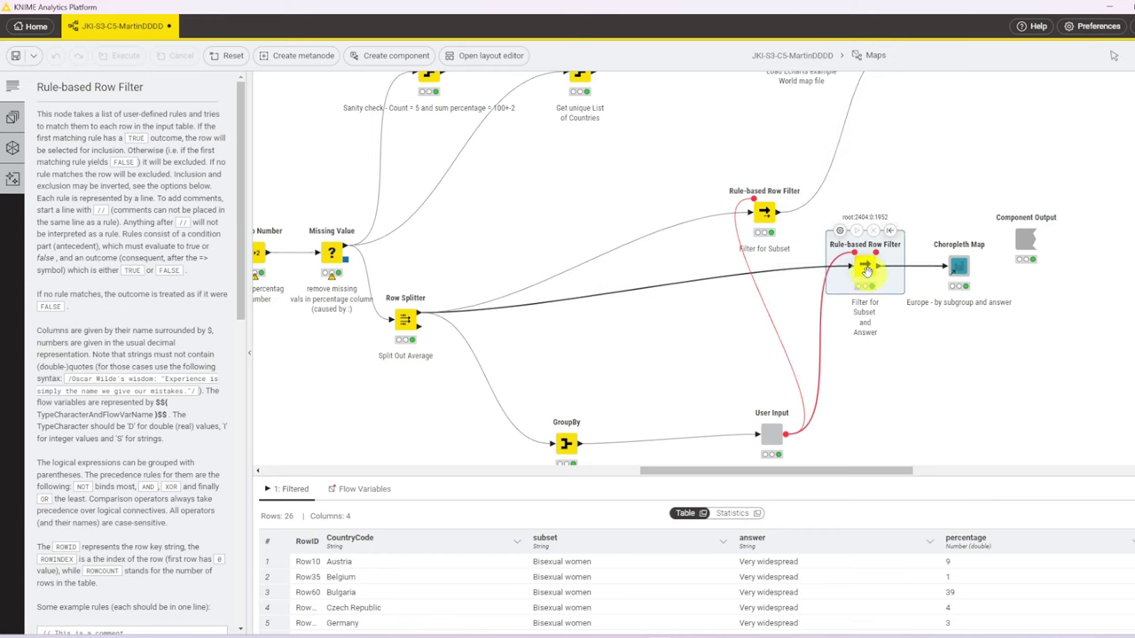
double_click(865, 268)
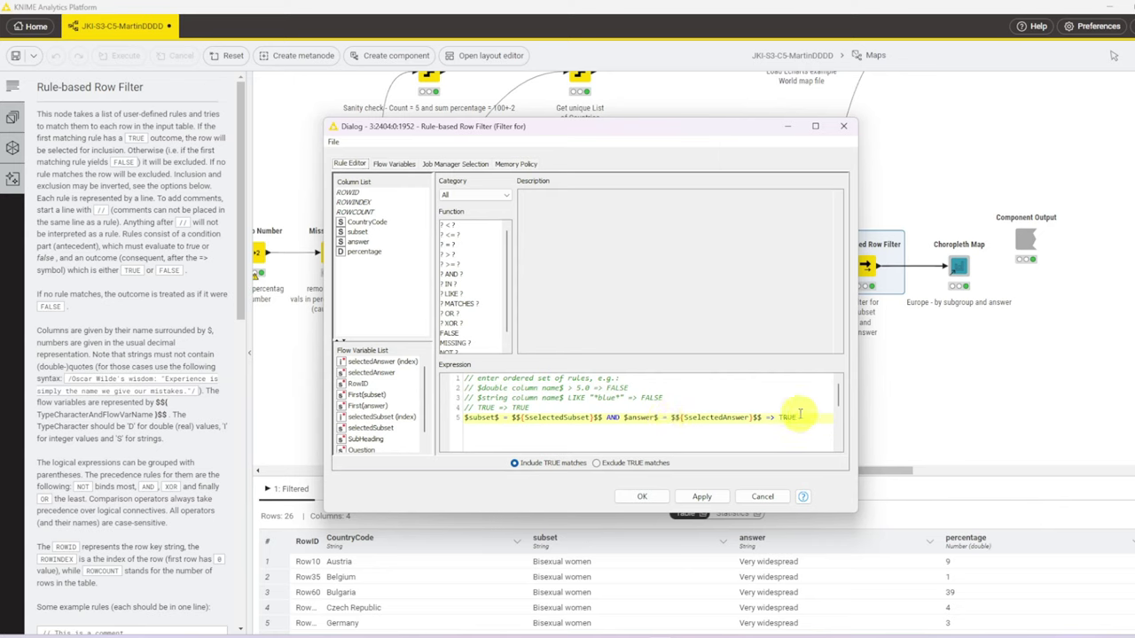
Add a duplicate rule: subset = selectedSubset AND answer = selectedAnswer => TRUE
double_click(612, 418)
click(807, 417)
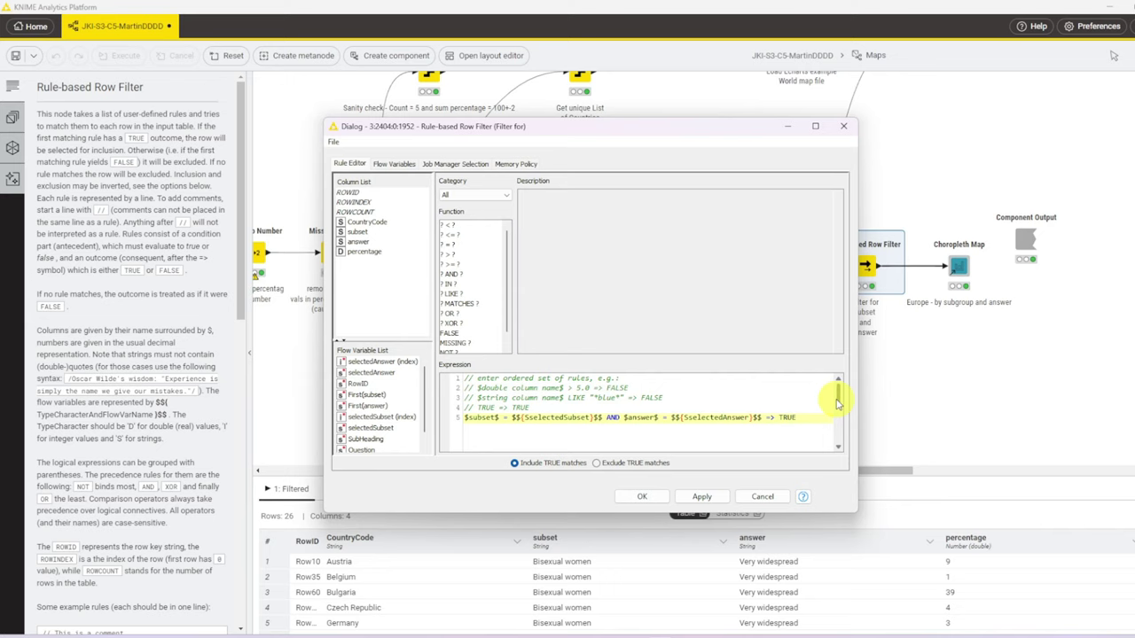
key(Return)
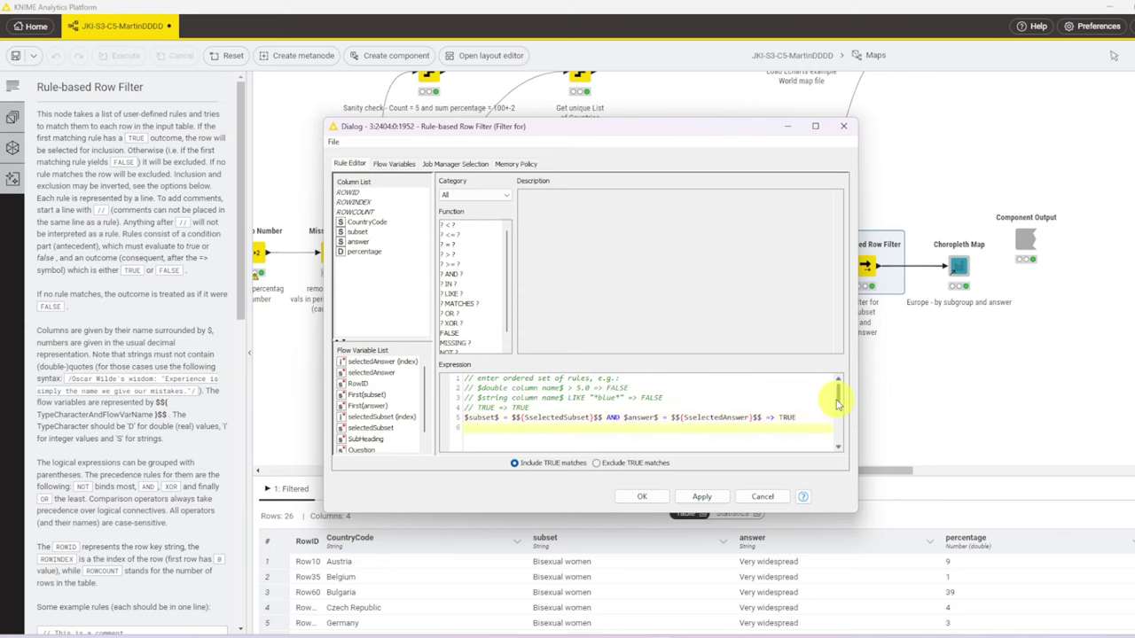
click(356, 232)
double_click(354, 233)
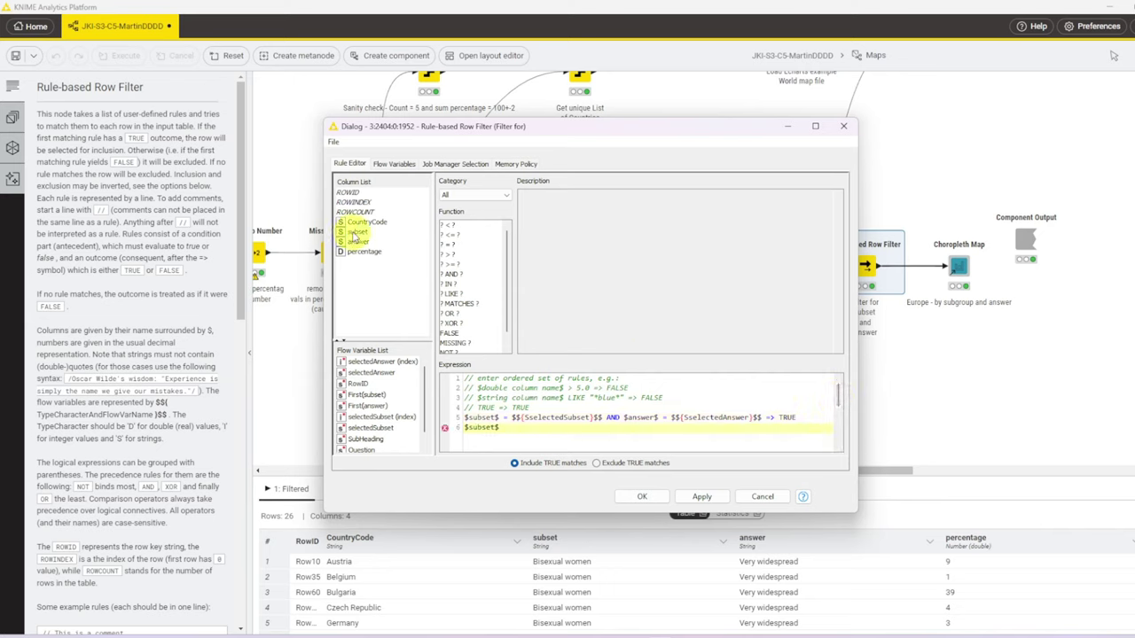
double_click(449, 244)
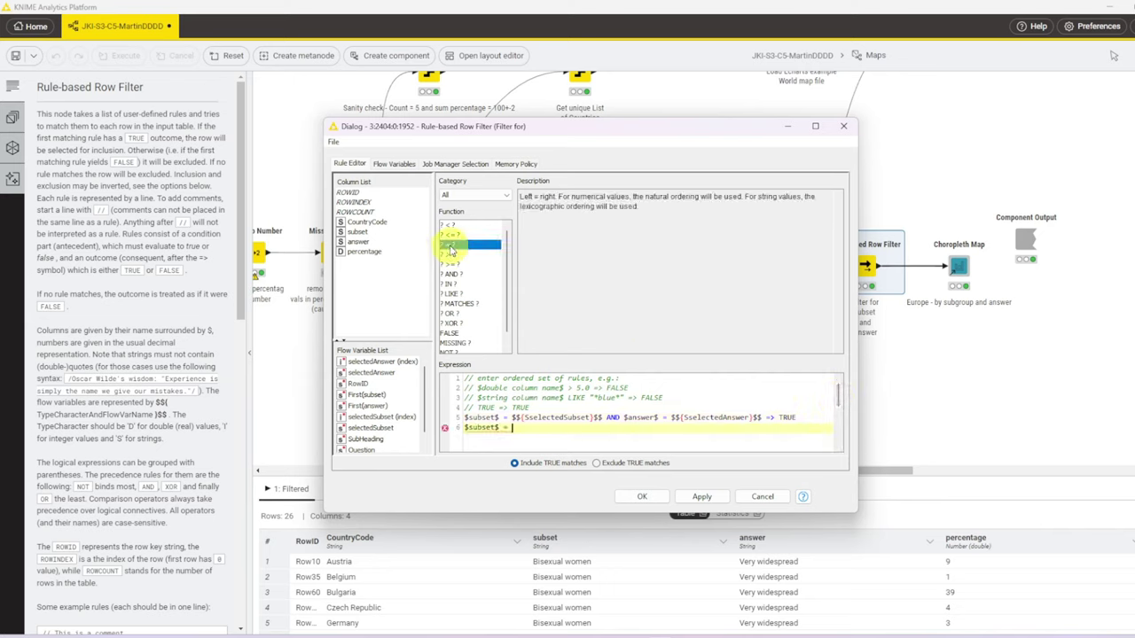
double_click(388, 428)
click(454, 275)
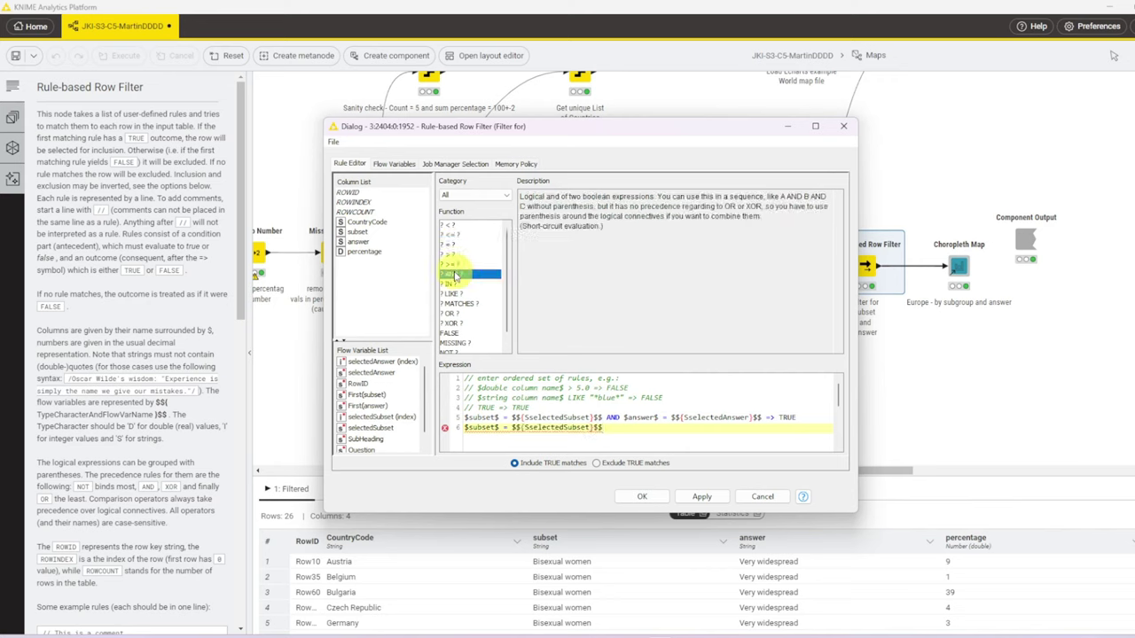
double_click(454, 275)
double_click(358, 241)
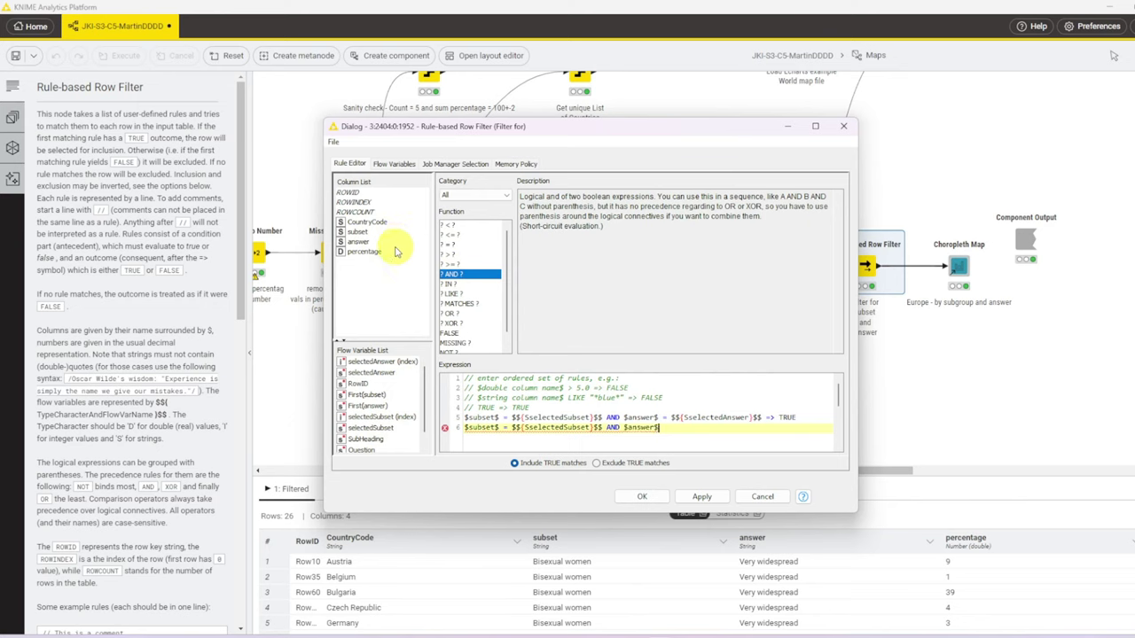
double_click(450, 243)
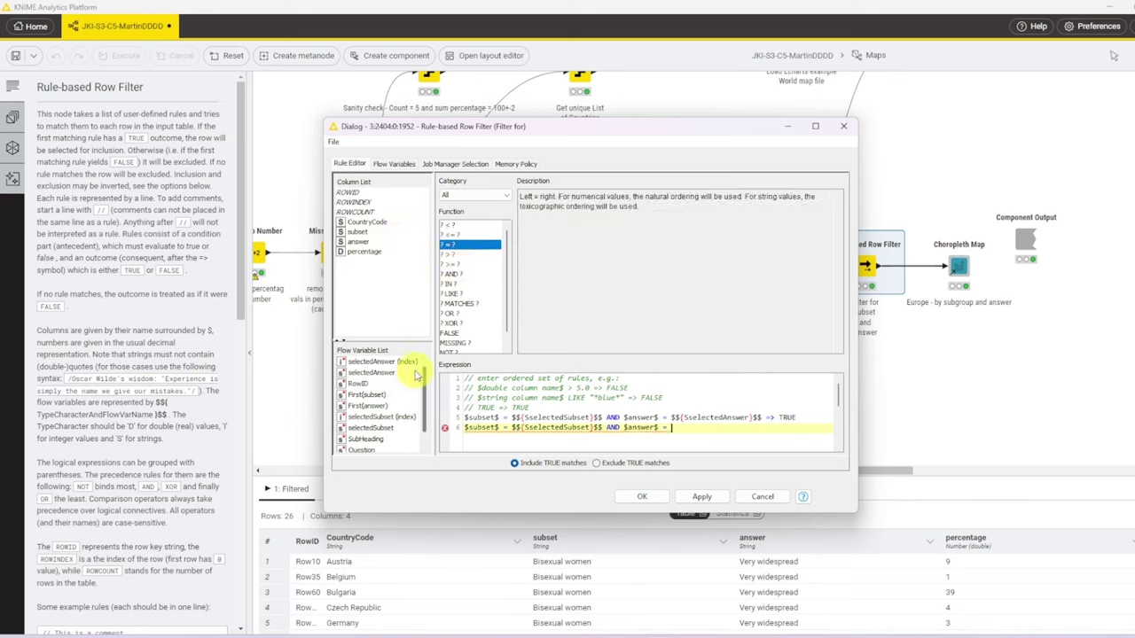
double_click(383, 372)
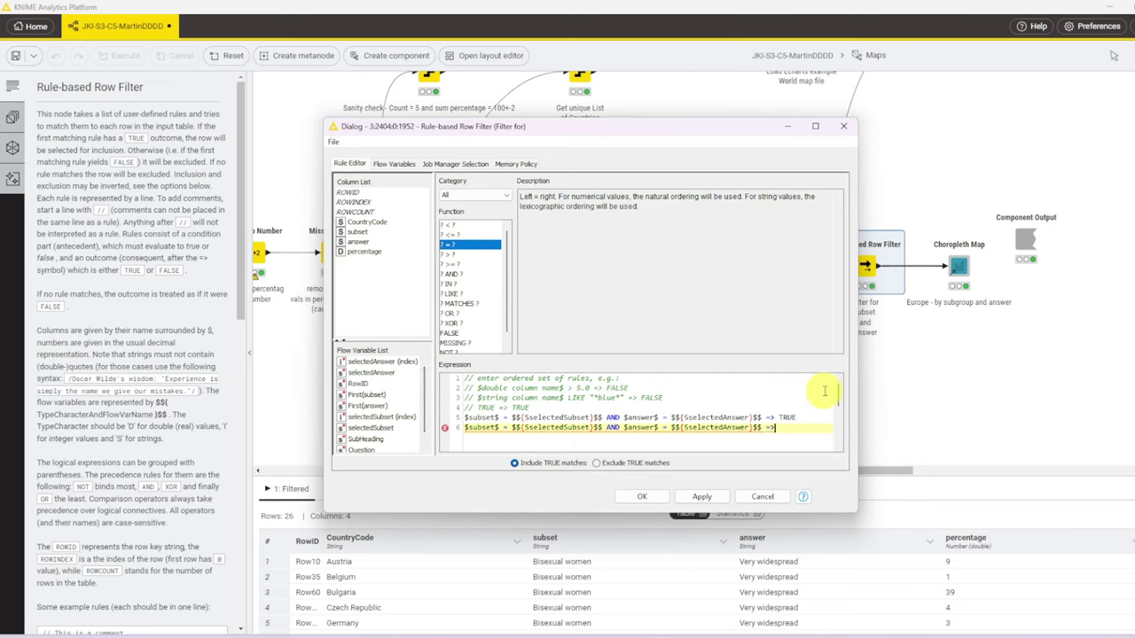
text(=> TRUE)
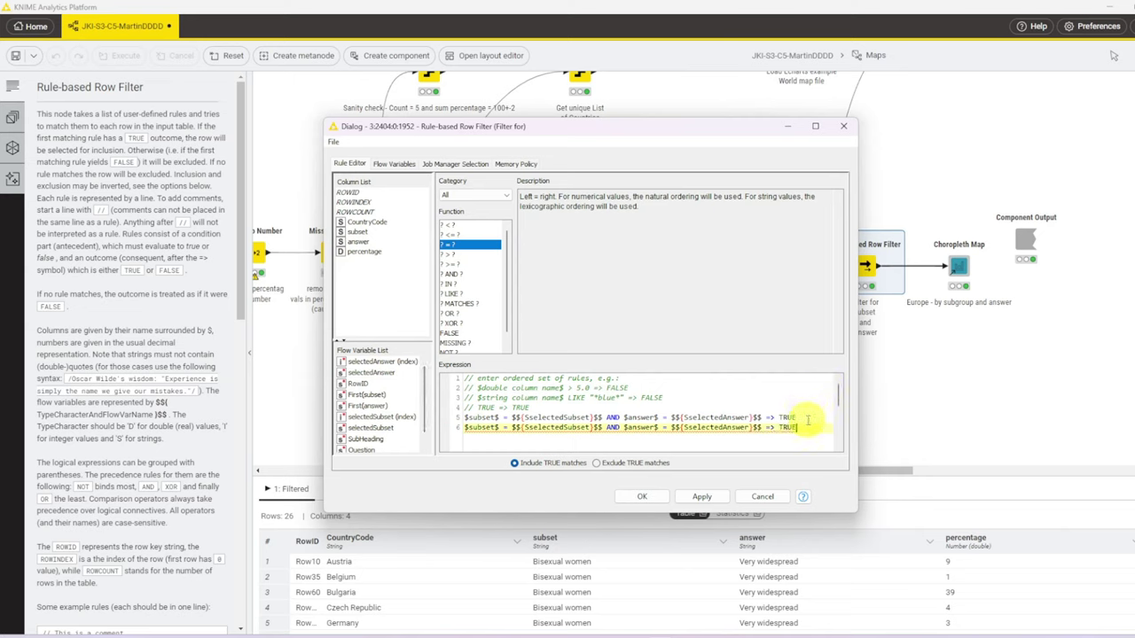
Delete the duplicated rule line and confirm the single original rule
drag(810, 426, 459, 429)
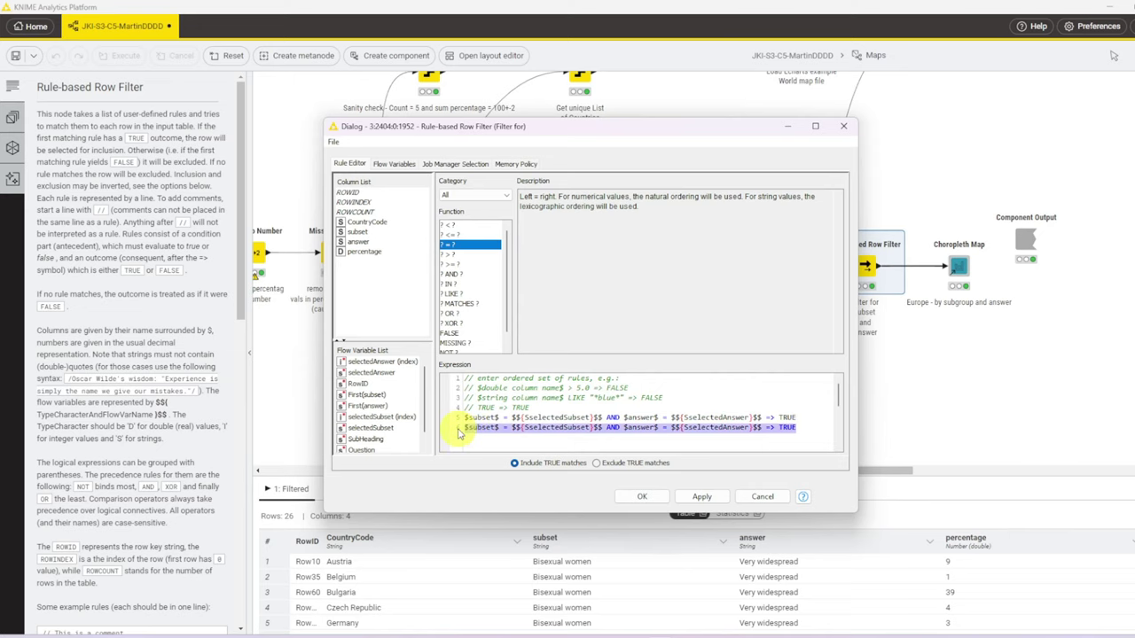
key(BackSpace)
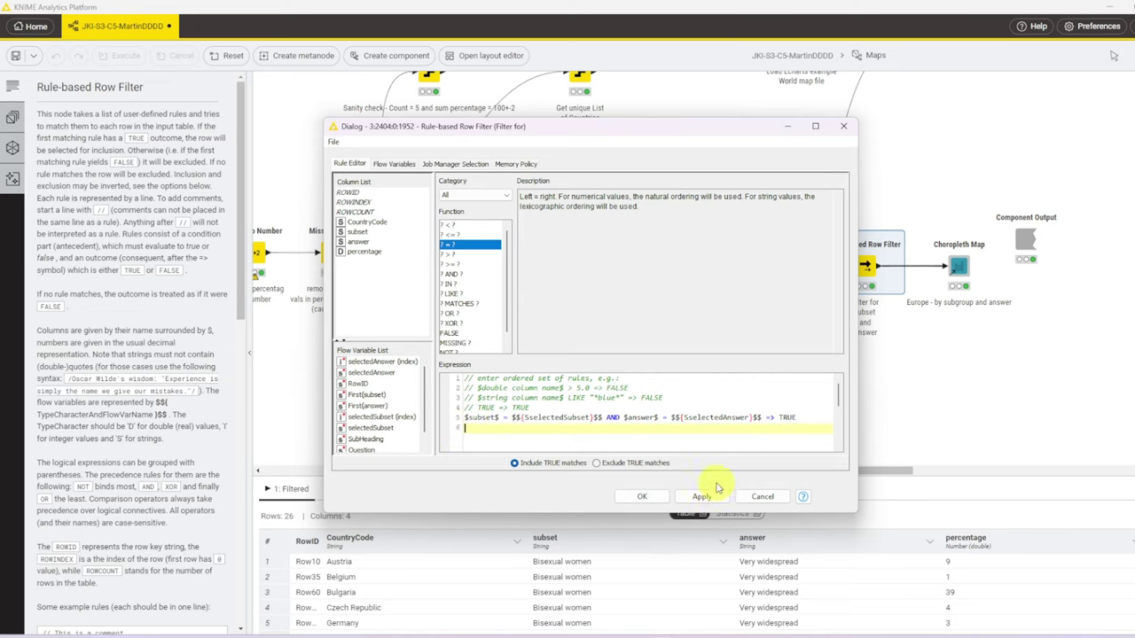
click(747, 498)
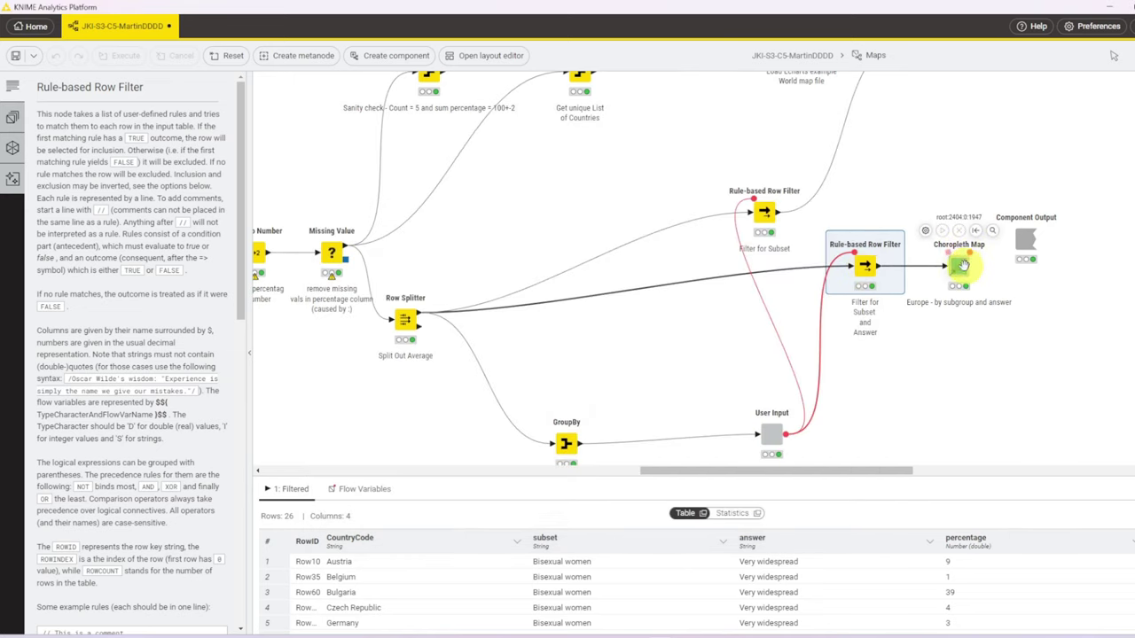
click(765, 213)
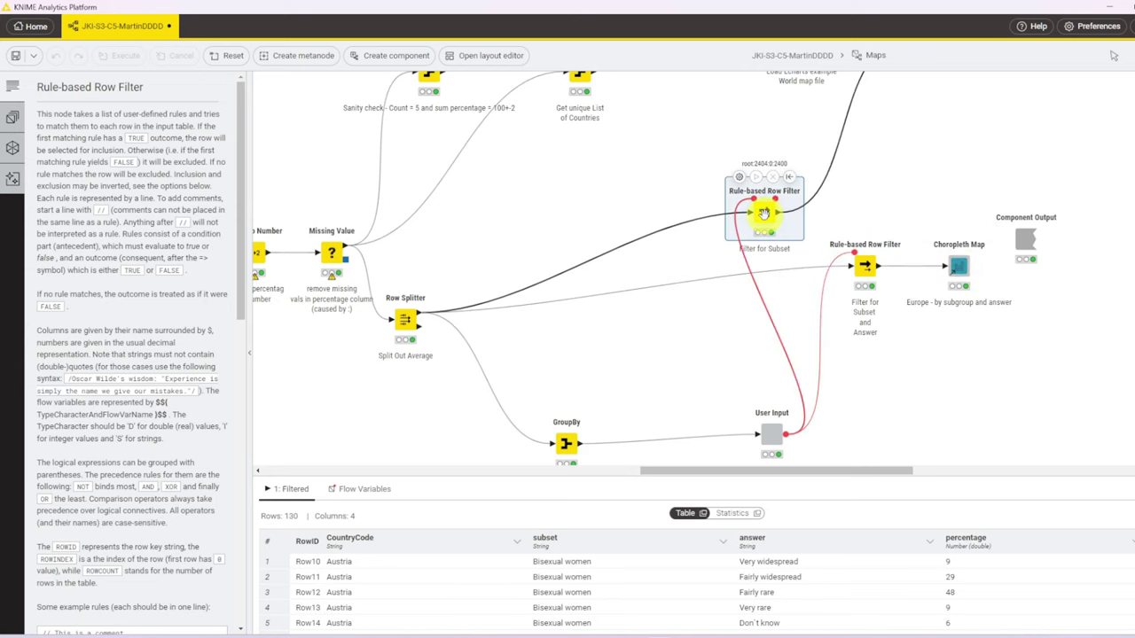
click(739, 178)
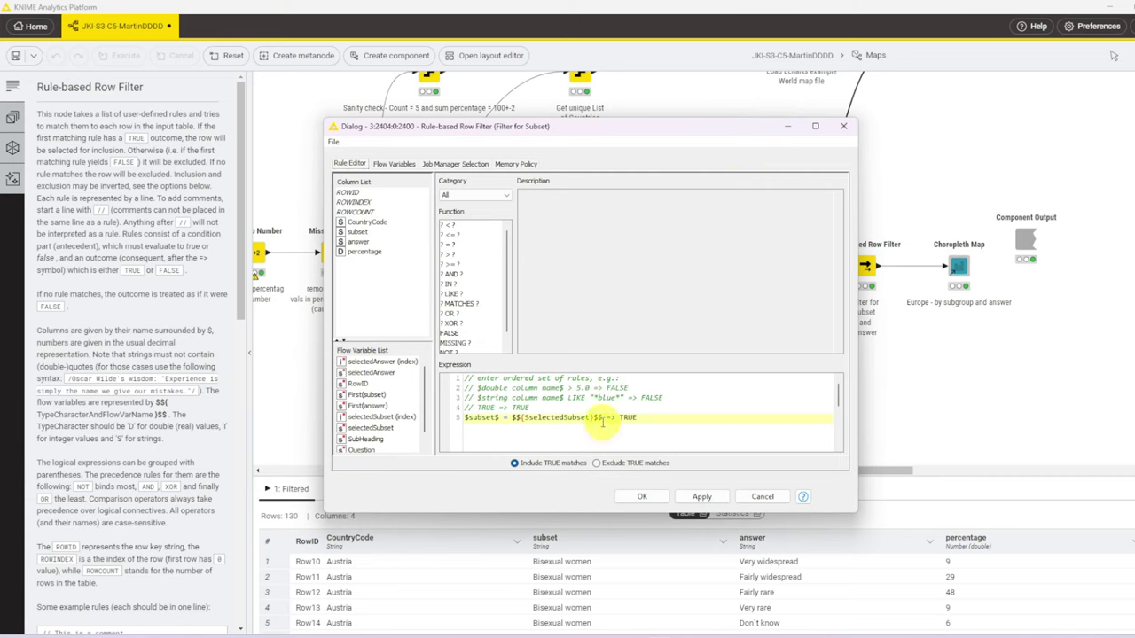
click(845, 128)
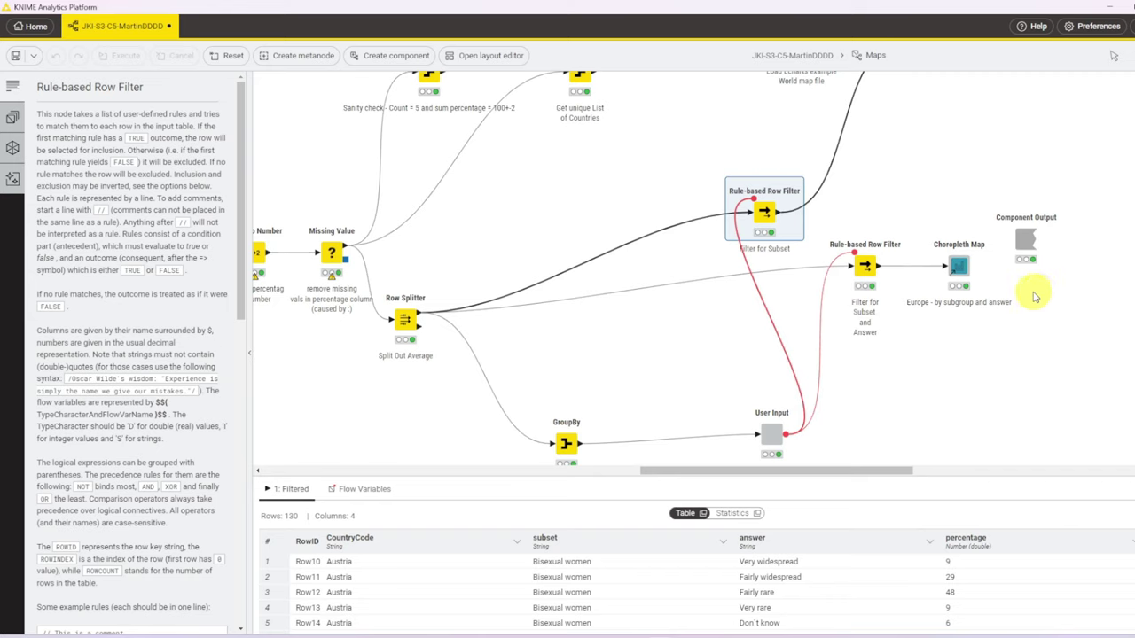
Check which flow variables drive the Choropleth Map's title and subtitle
click(960, 266)
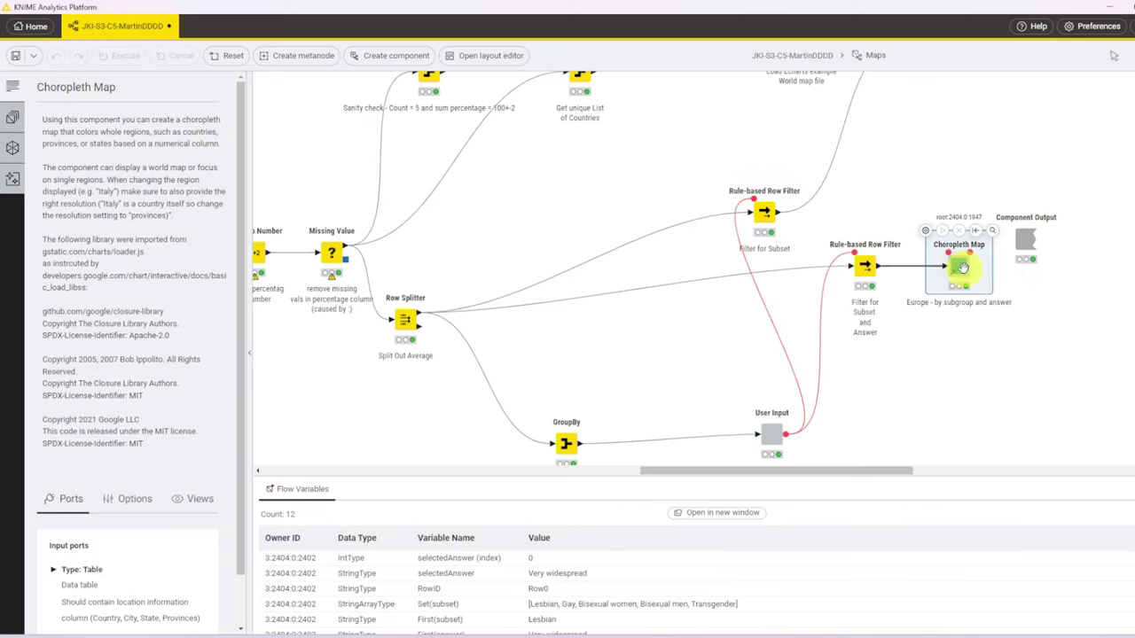
click(926, 232)
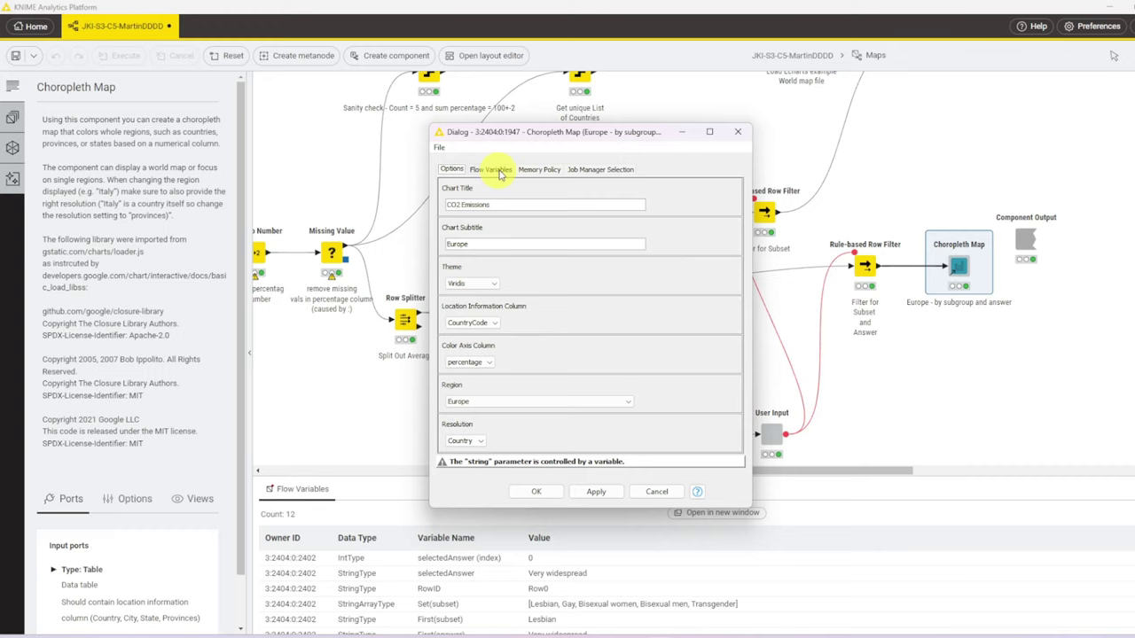
click(492, 169)
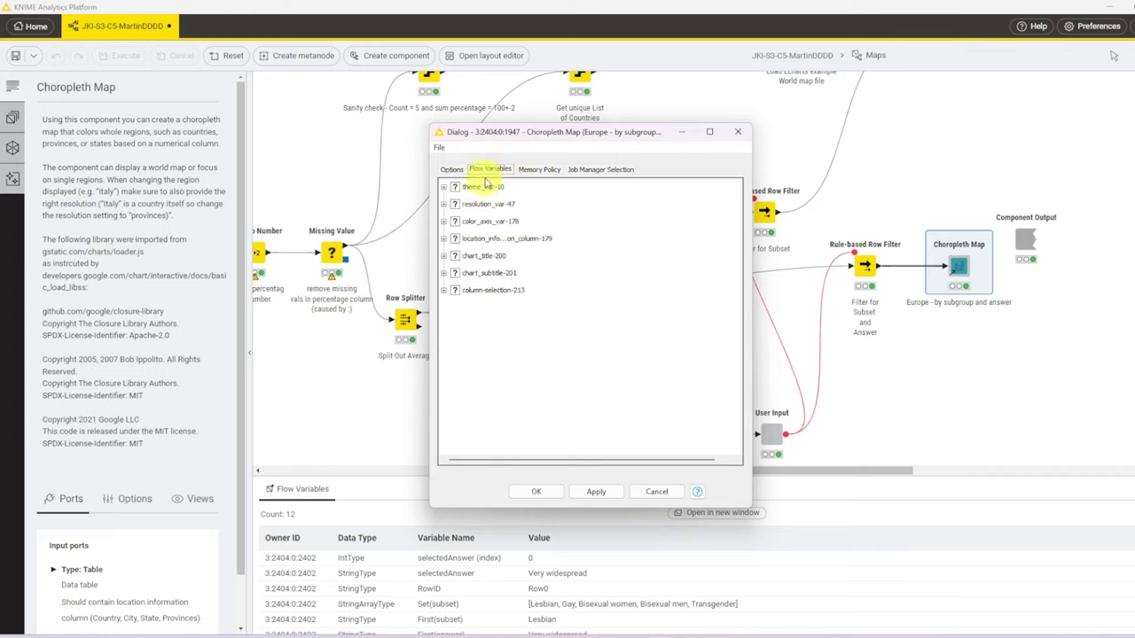
click(444, 255)
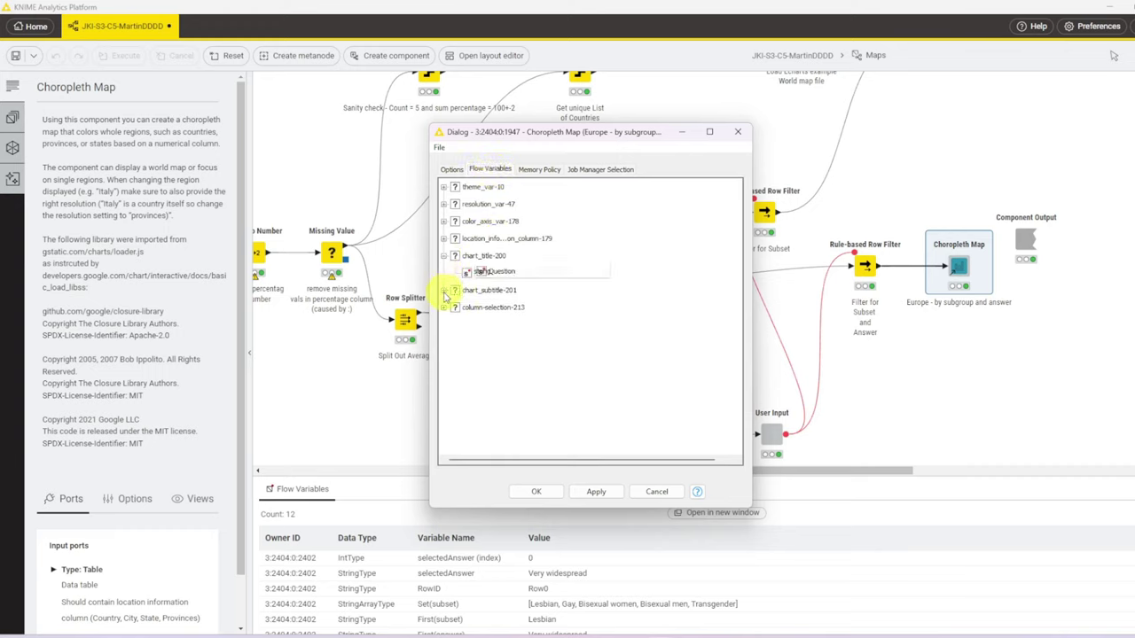
click(444, 290)
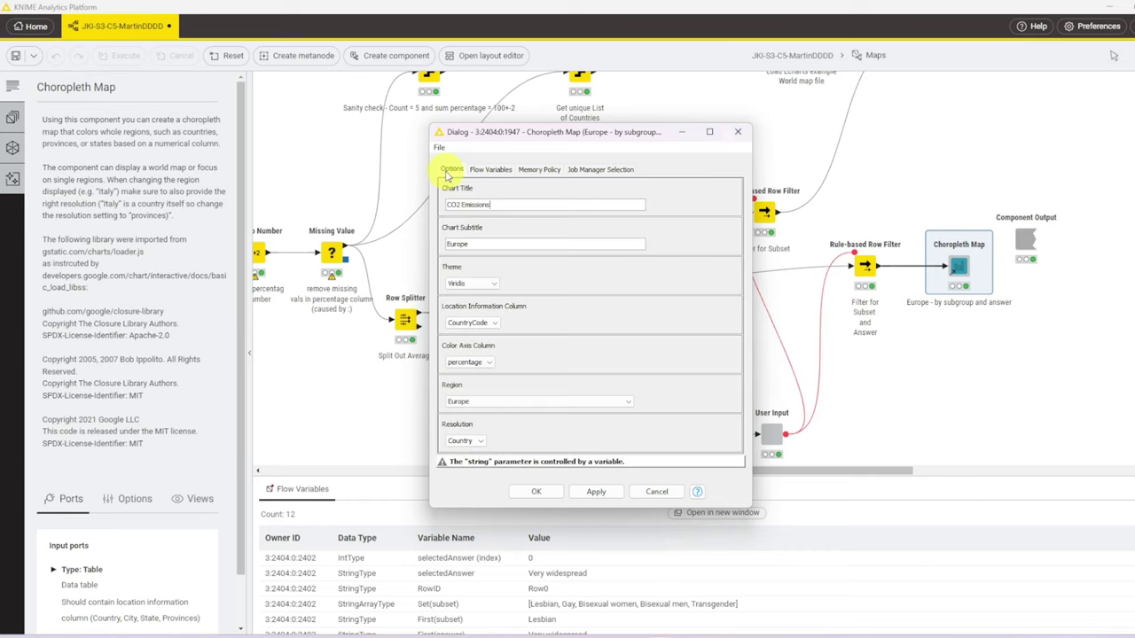
Close the Choropleth Map settings unchanged and open its Europe map view
click(451, 170)
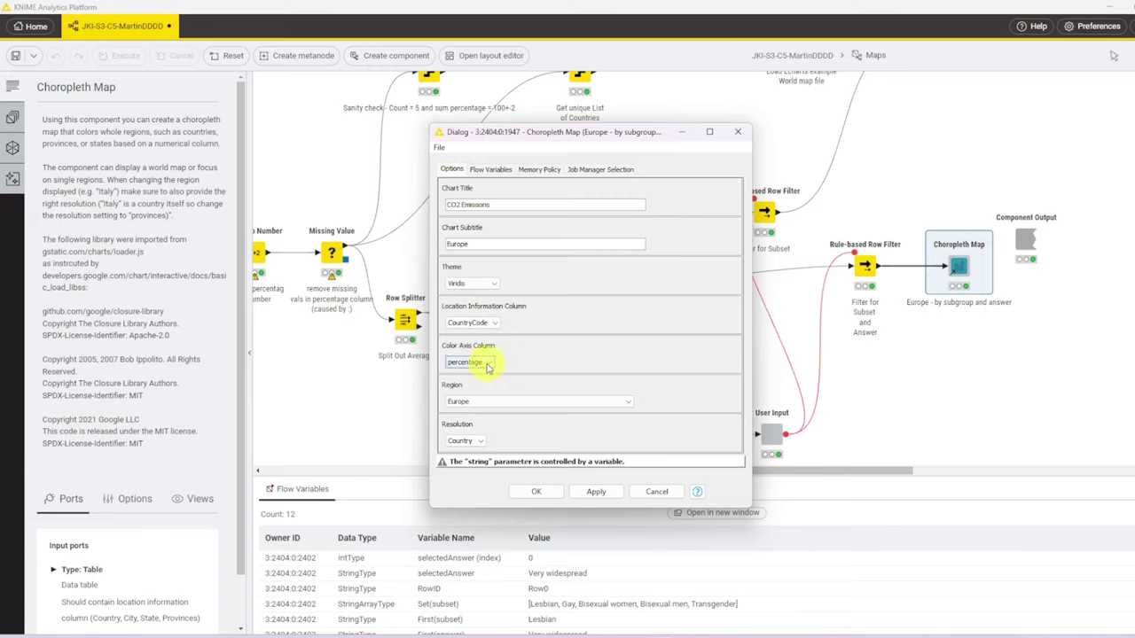
click(535, 491)
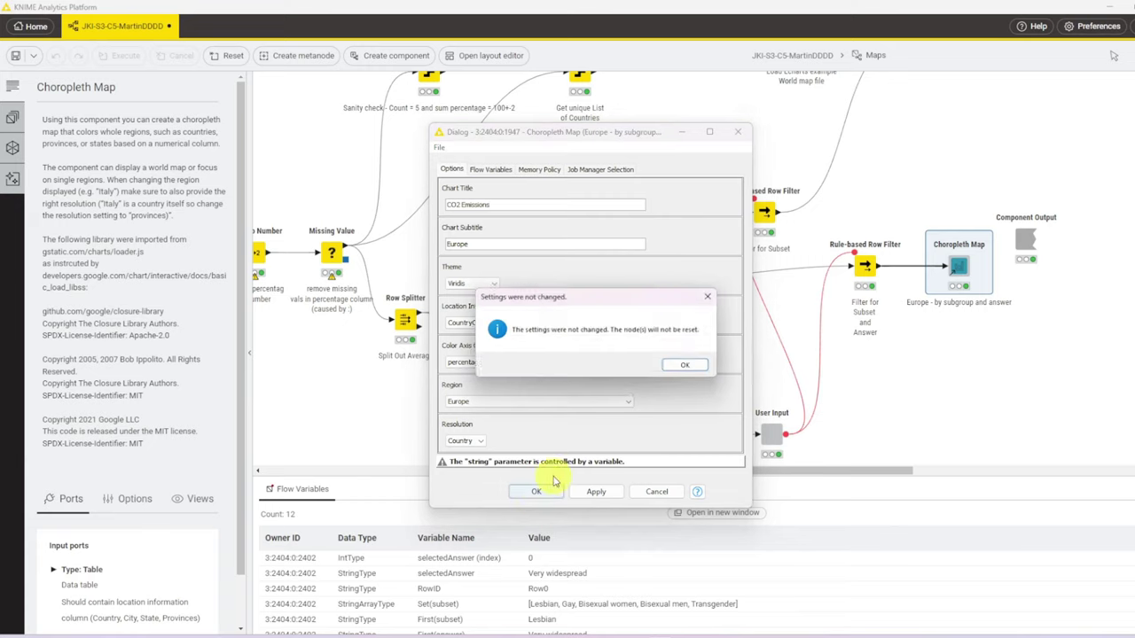
click(684, 366)
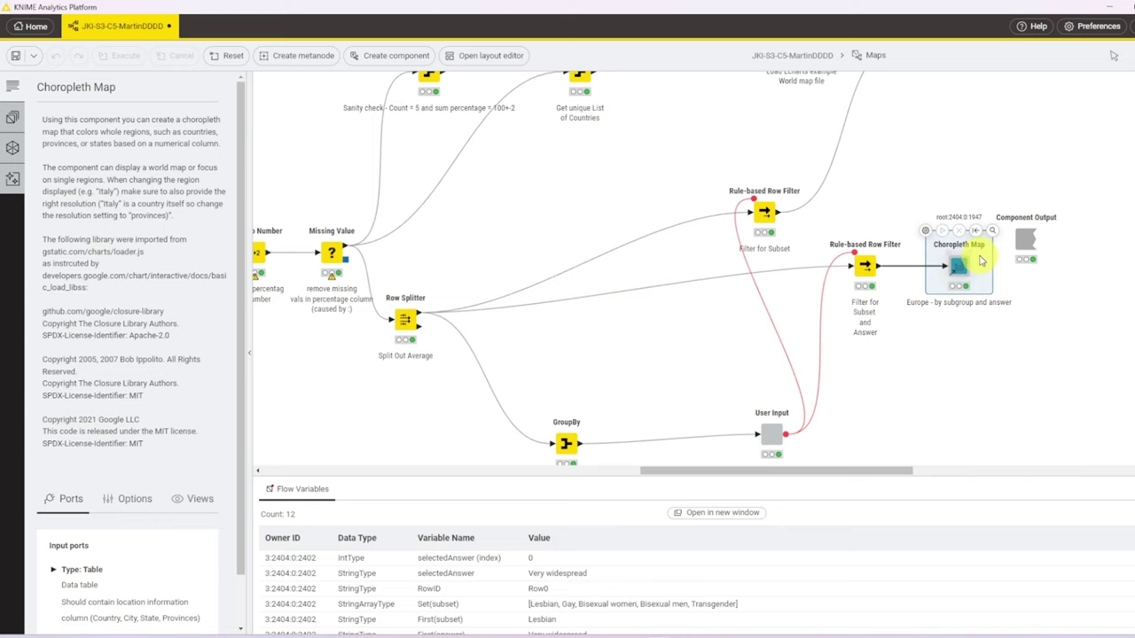
click(992, 230)
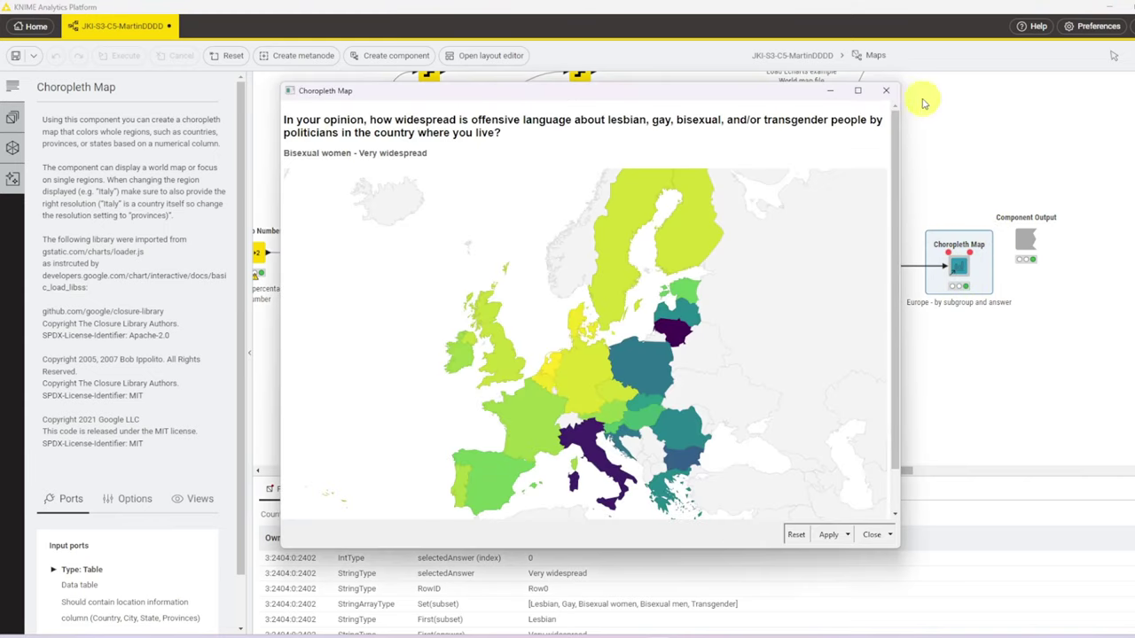
Close the Choropleth Map view and select the eCharts World map component
click(885, 91)
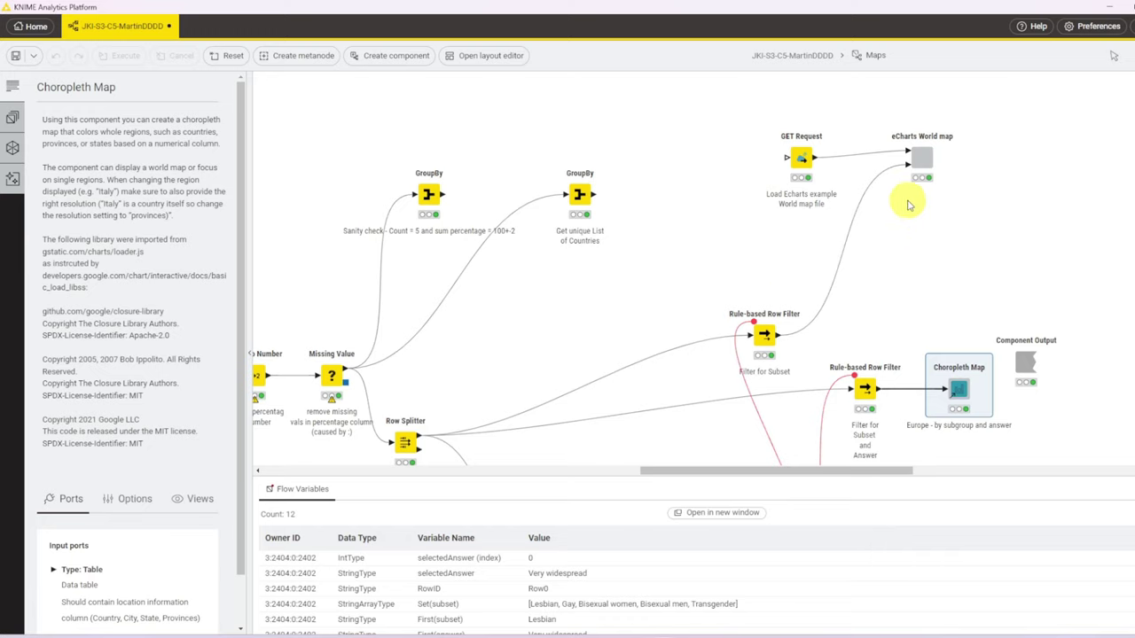
click(922, 157)
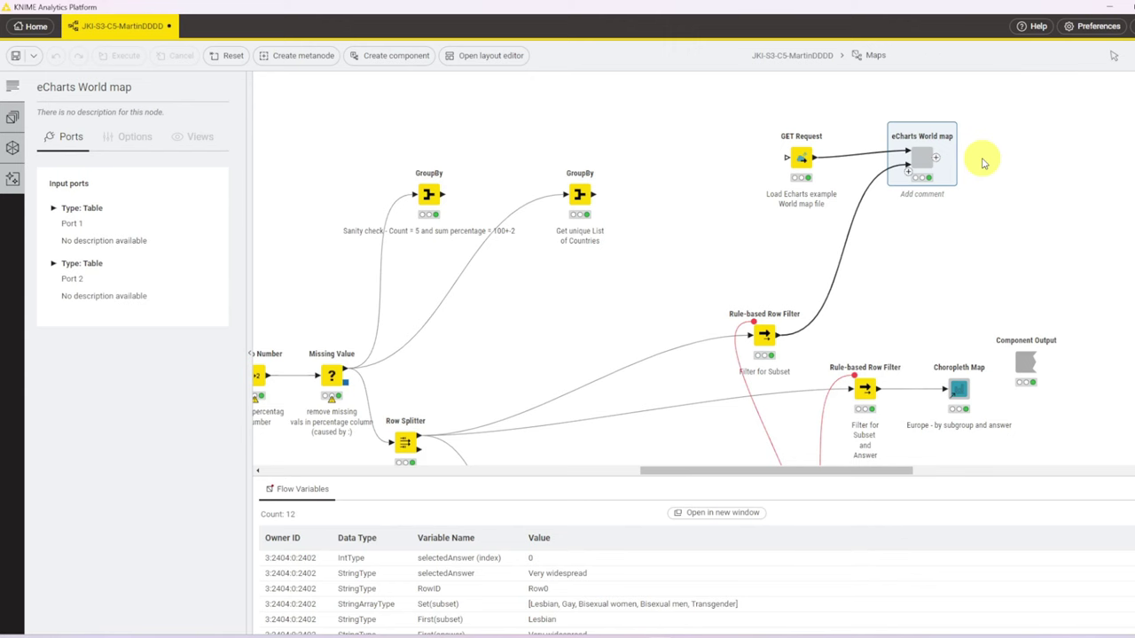
Inspect the world map file URL in the GET Request node's settings
click(800, 158)
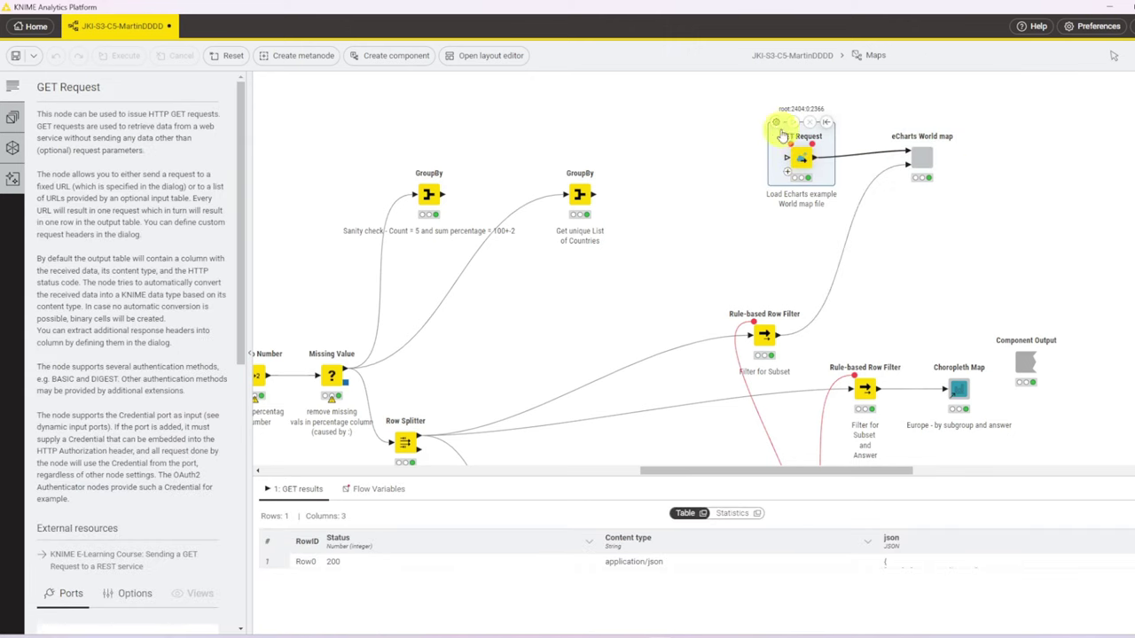
click(776, 122)
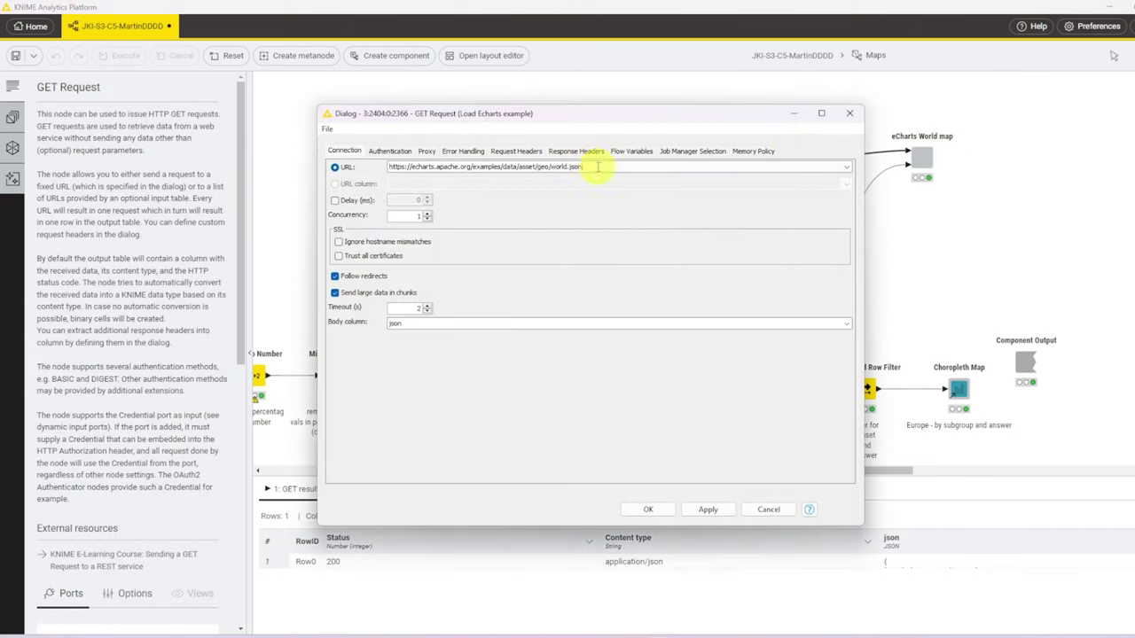
drag(599, 167, 345, 168)
click(850, 114)
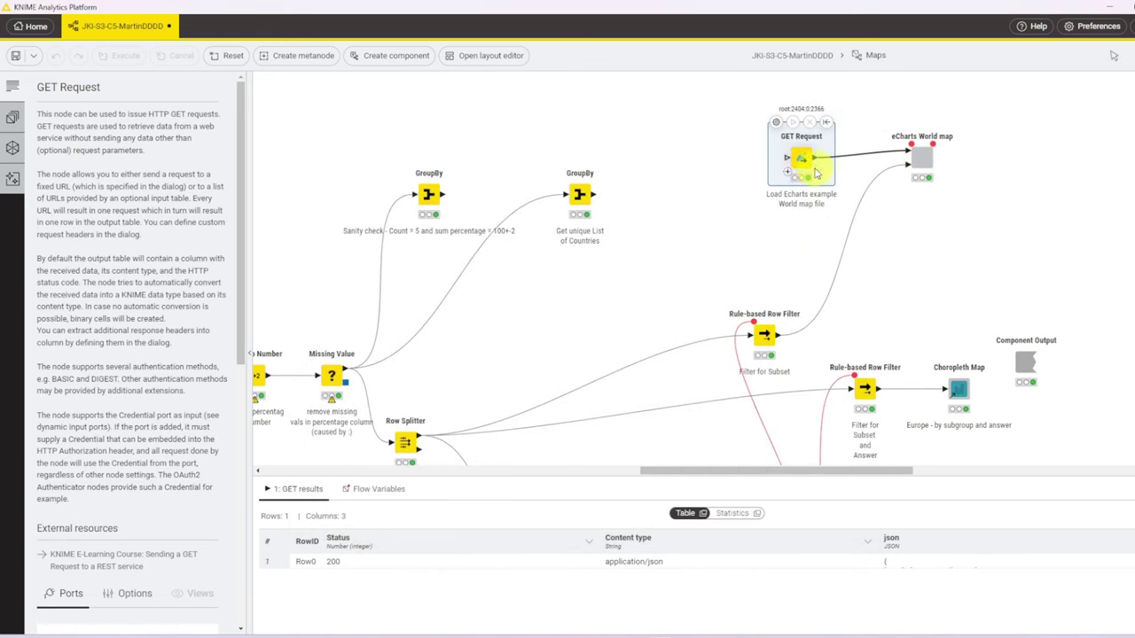
Pop out and maximize the GET results table, resizing it to reveal the full GeoJSON
drag(914, 567, 917, 625)
click(704, 516)
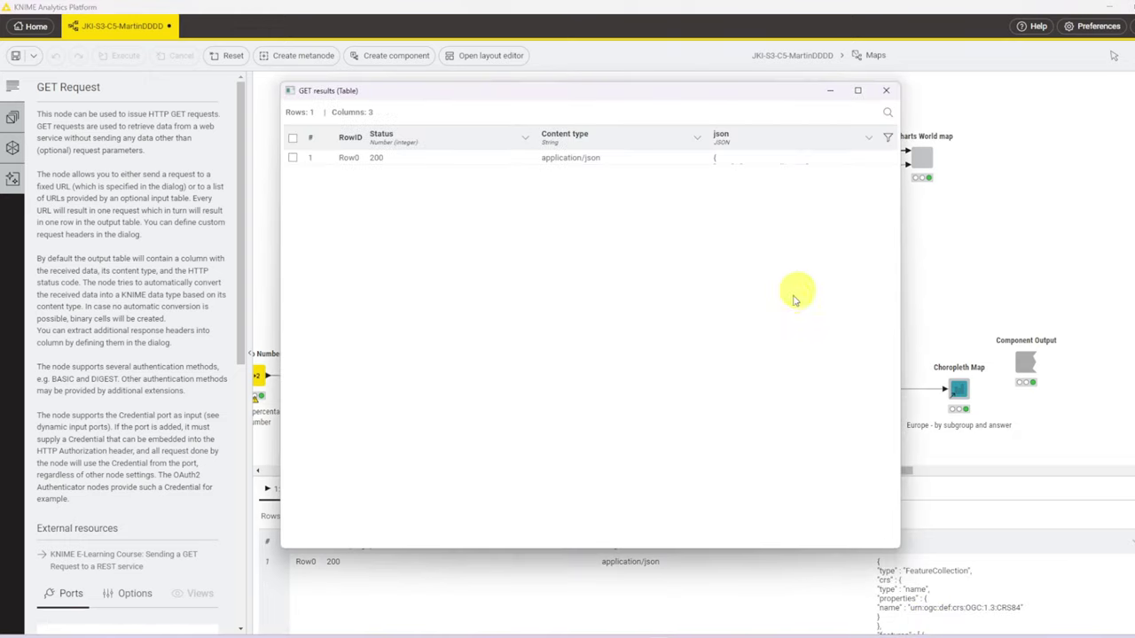
click(858, 89)
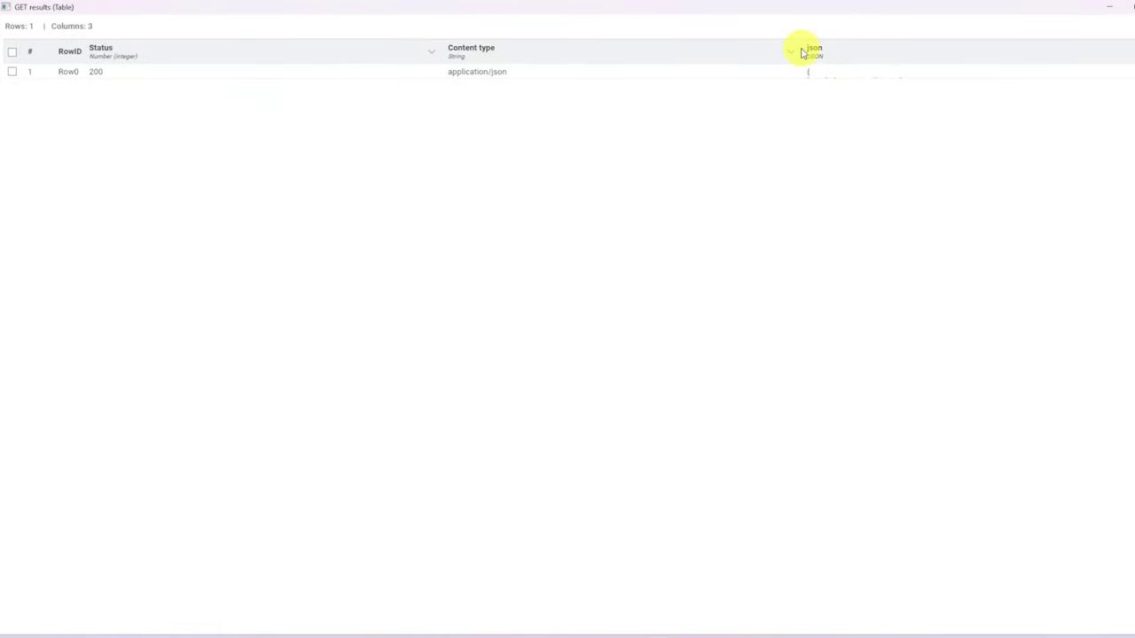
drag(796, 48, 539, 44)
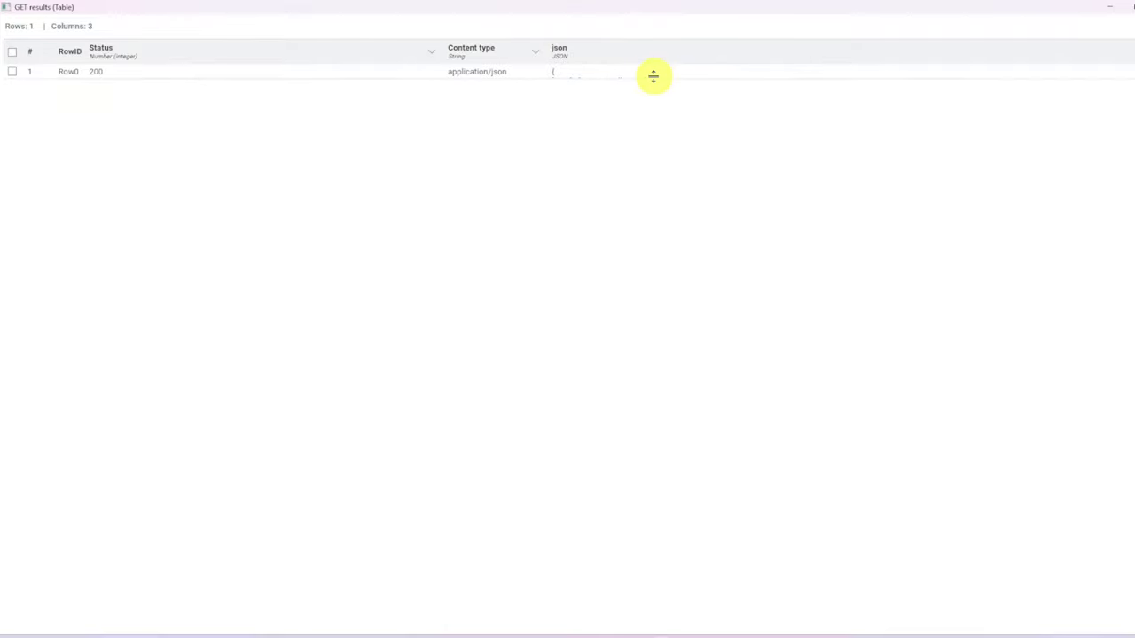
drag(656, 77, 707, 474)
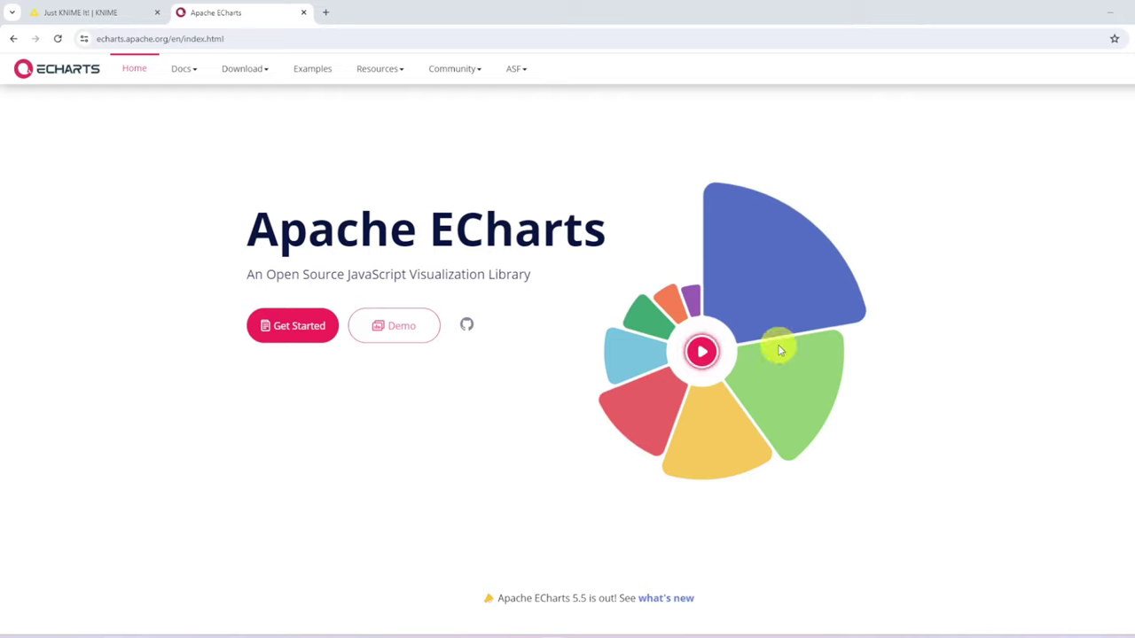
On the ECharts site, open the Pie Charts on GEO Map example and select its USA.json path
click(102, 38)
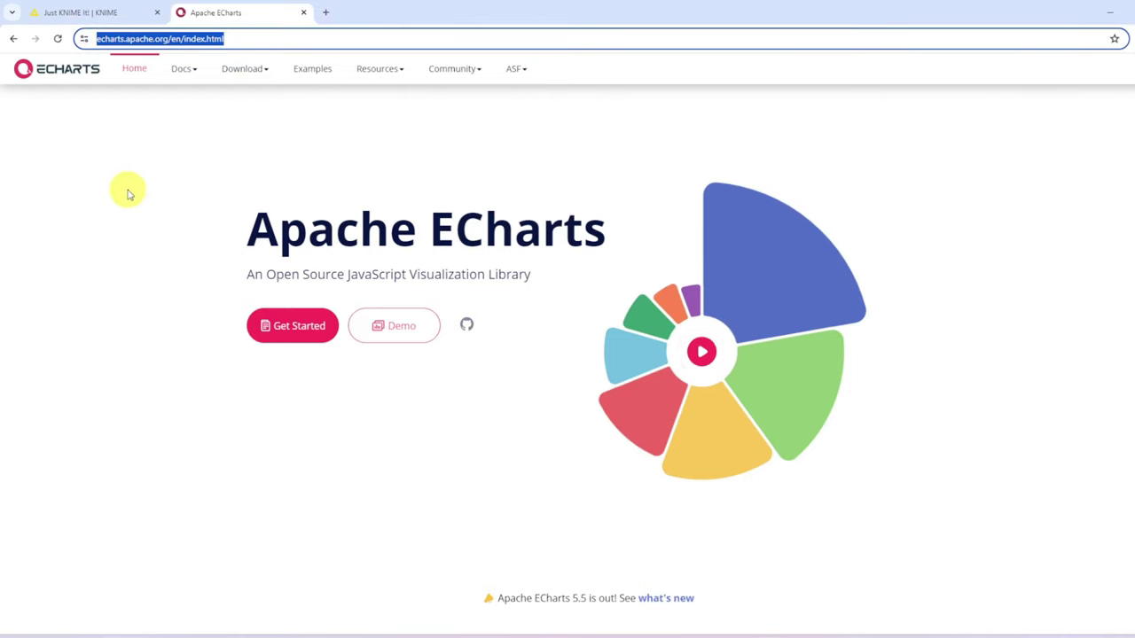
click(313, 76)
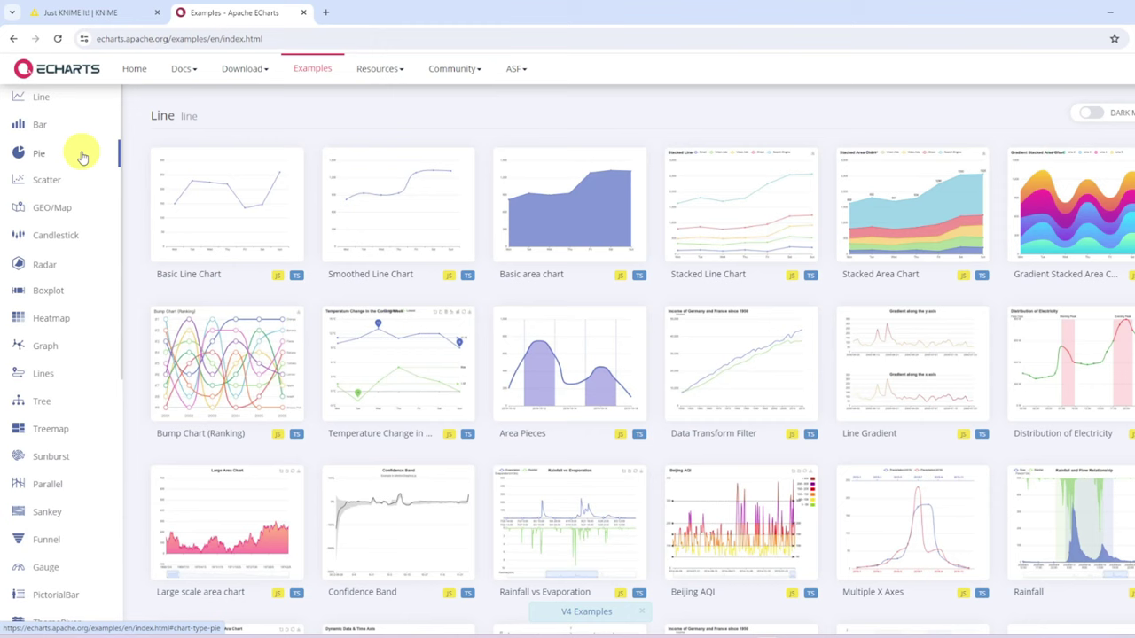
click(44, 213)
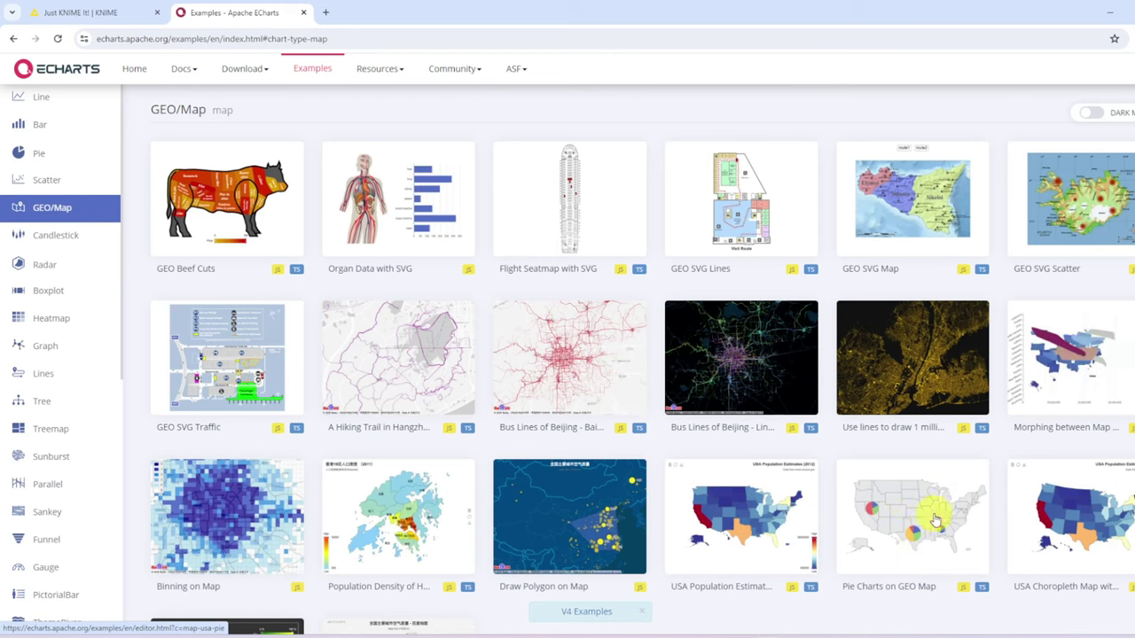
click(905, 529)
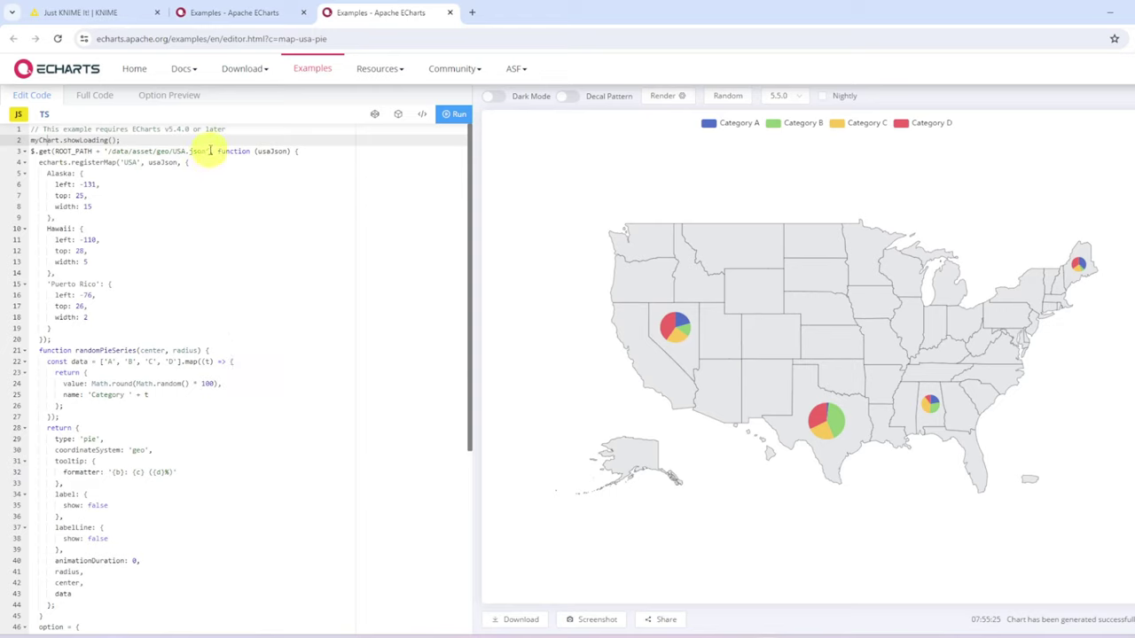
drag(210, 150, 105, 151)
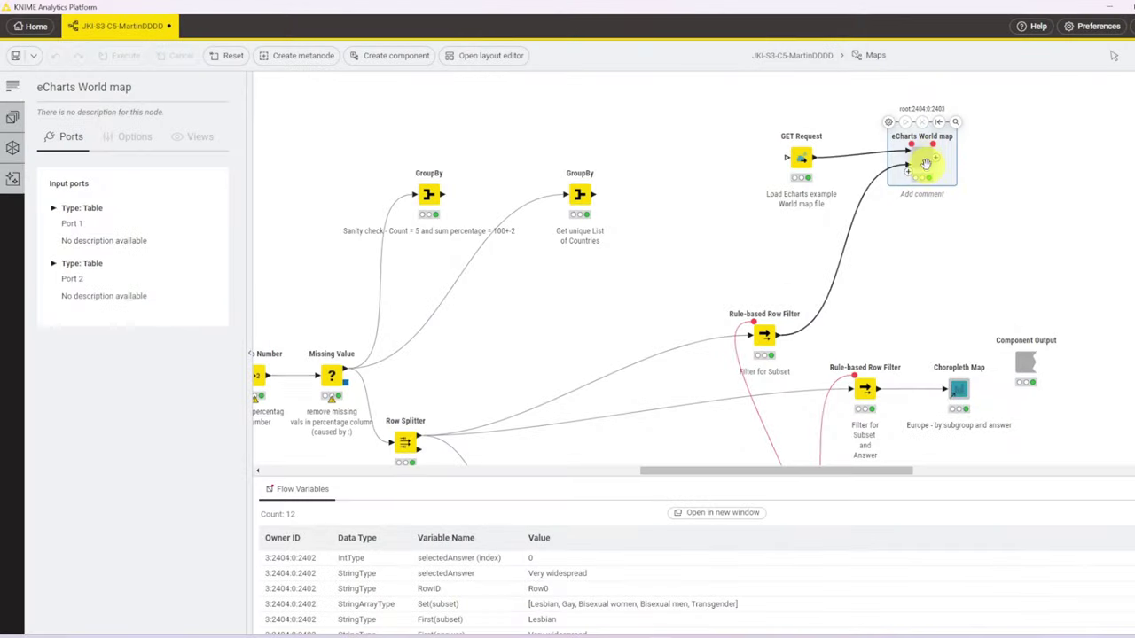
Open the inner workflow of the eCharts World map component
right_click(927, 168)
mouse_move(955, 365)
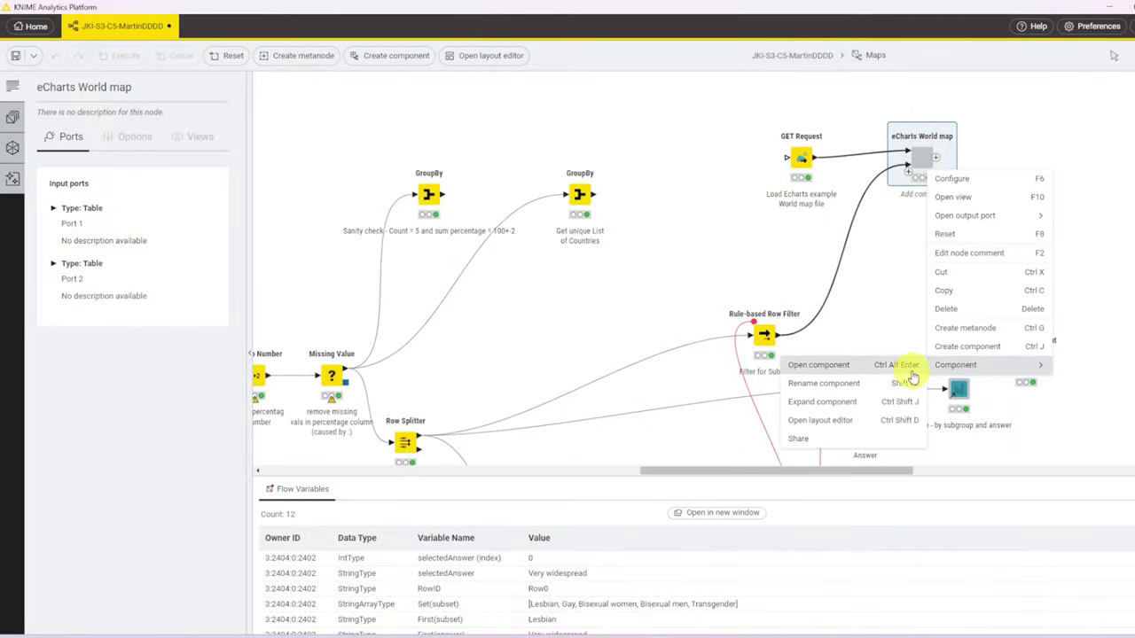
click(838, 358)
Inspect the Component Input survey data, RowID, Generic ECharts View and Joiner output (130 rows, json)
click(442, 236)
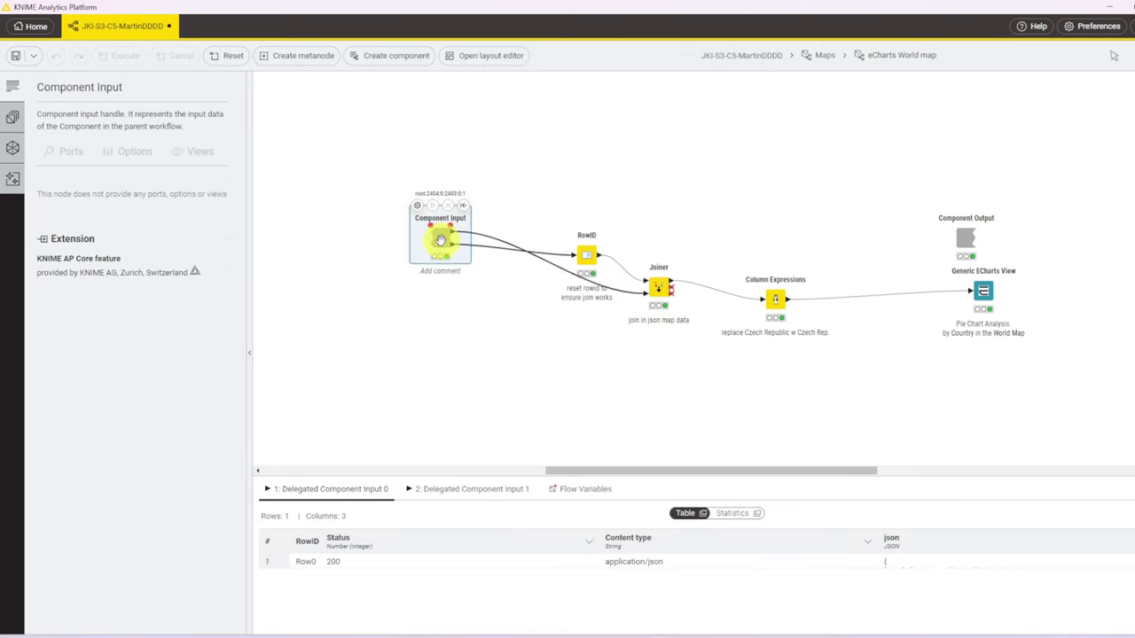
click(453, 494)
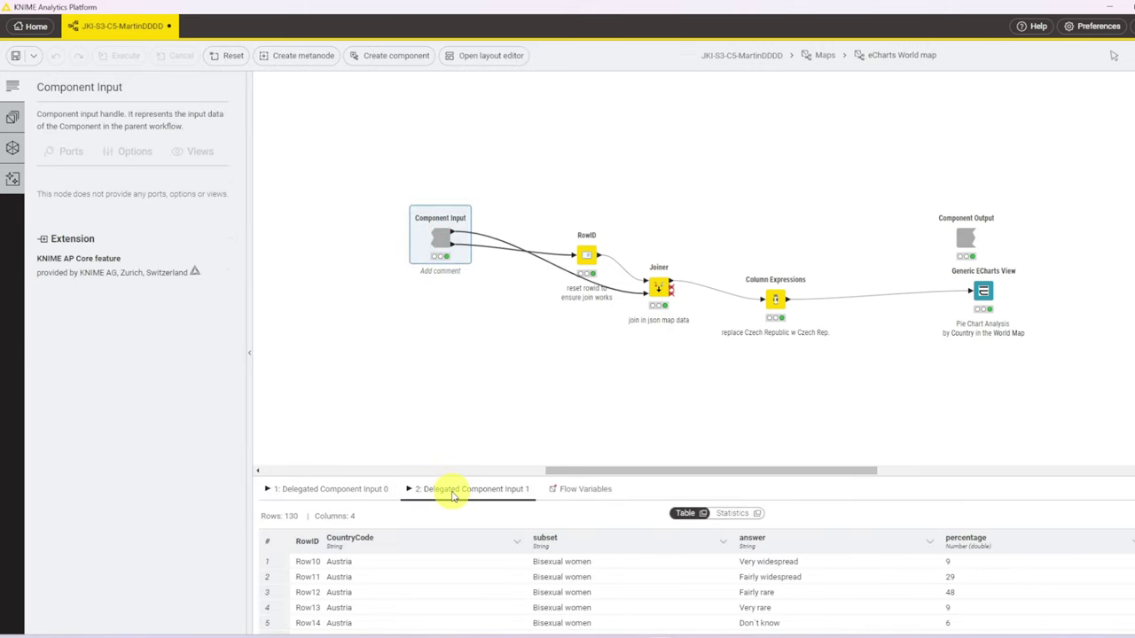
click(588, 256)
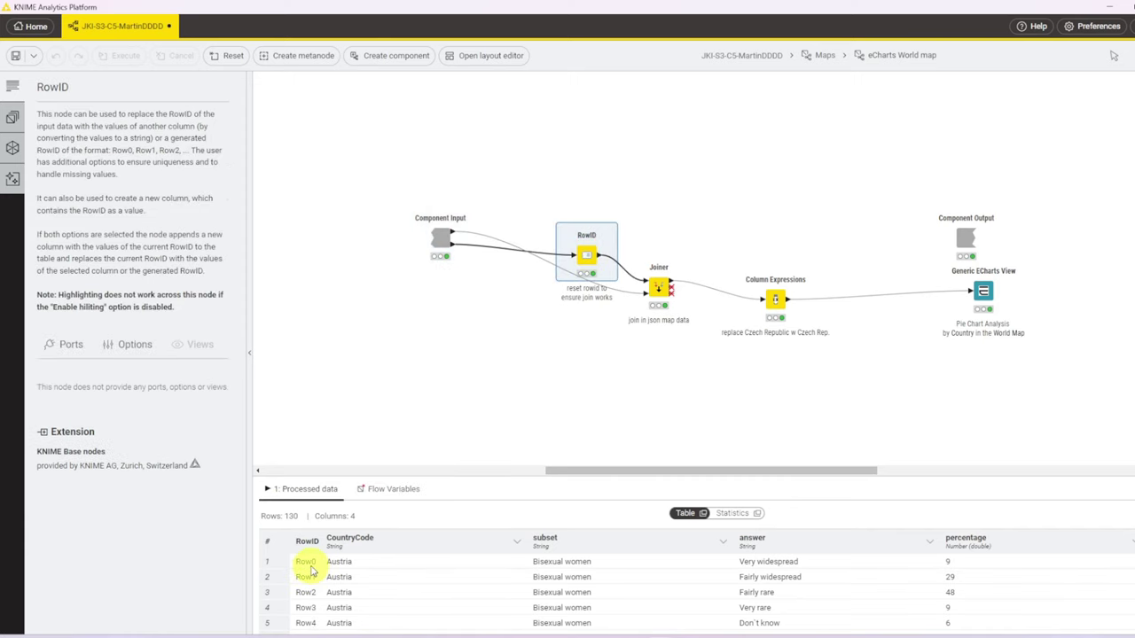
click(443, 242)
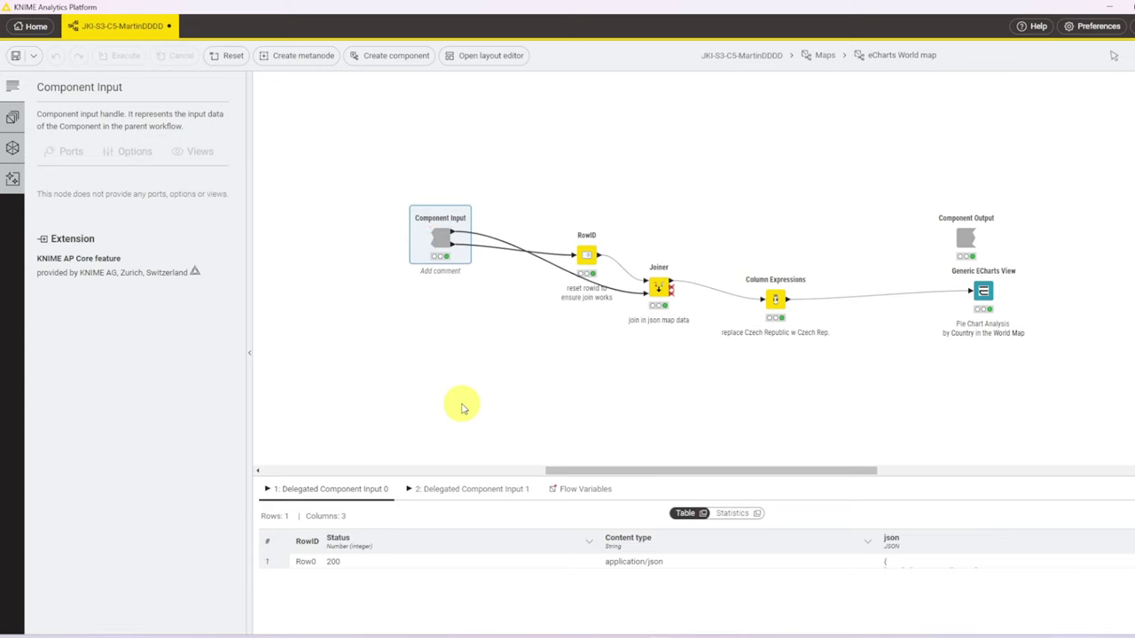
click(968, 276)
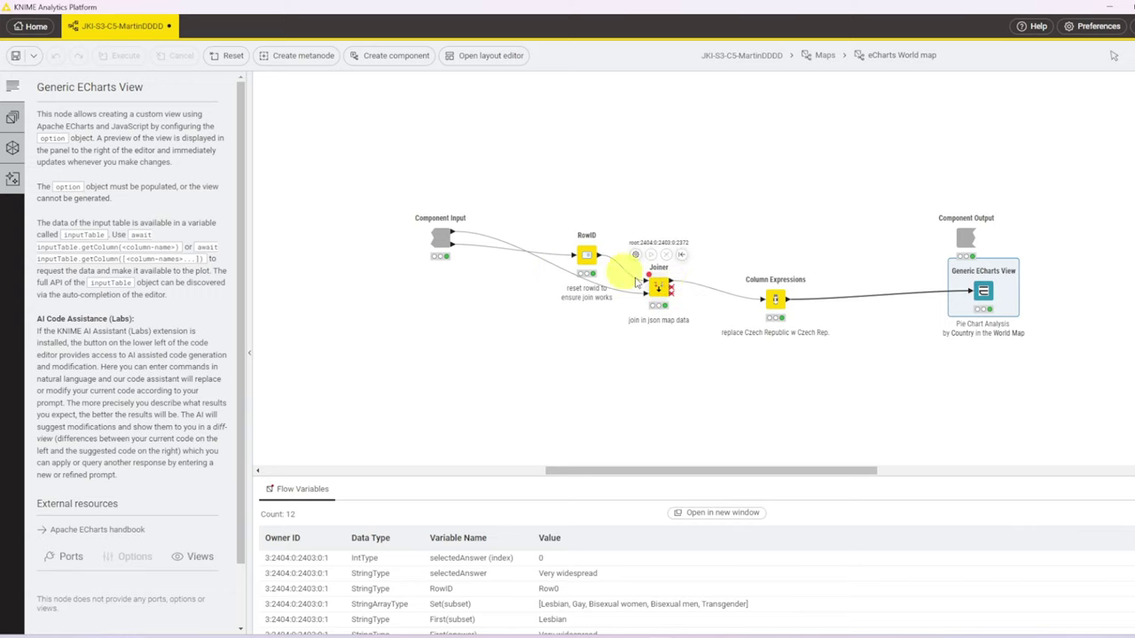
mouse_move(461, 253)
mouse_move(660, 291)
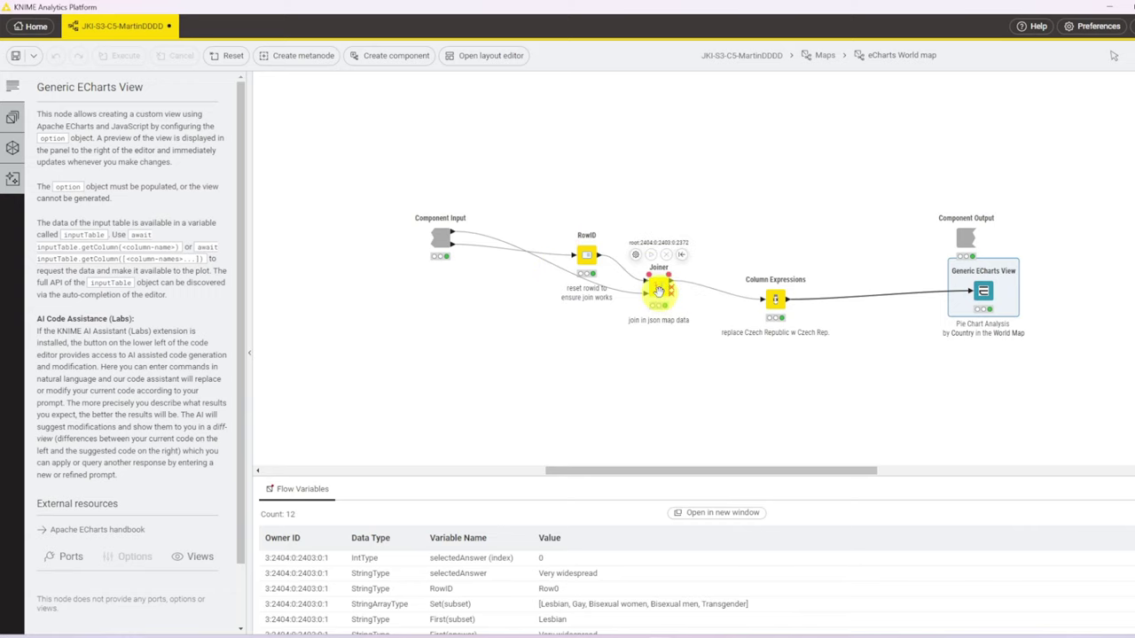
click(661, 291)
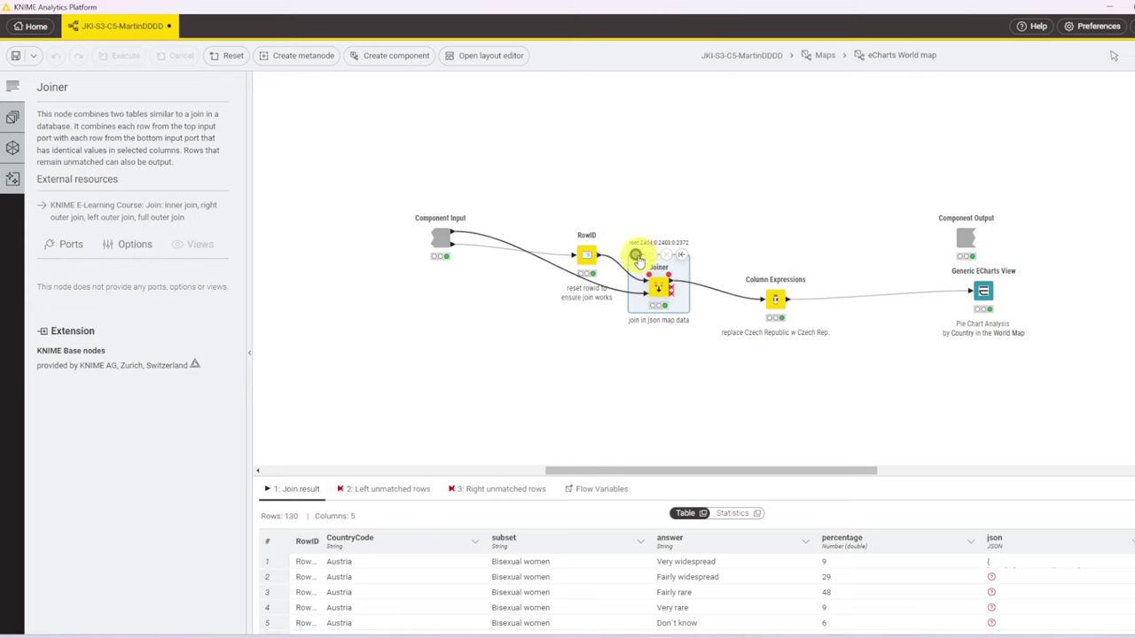
Review the Joiner's column selection, then preview the Column Expressions output of 130 rows and 5 columns
click(636, 256)
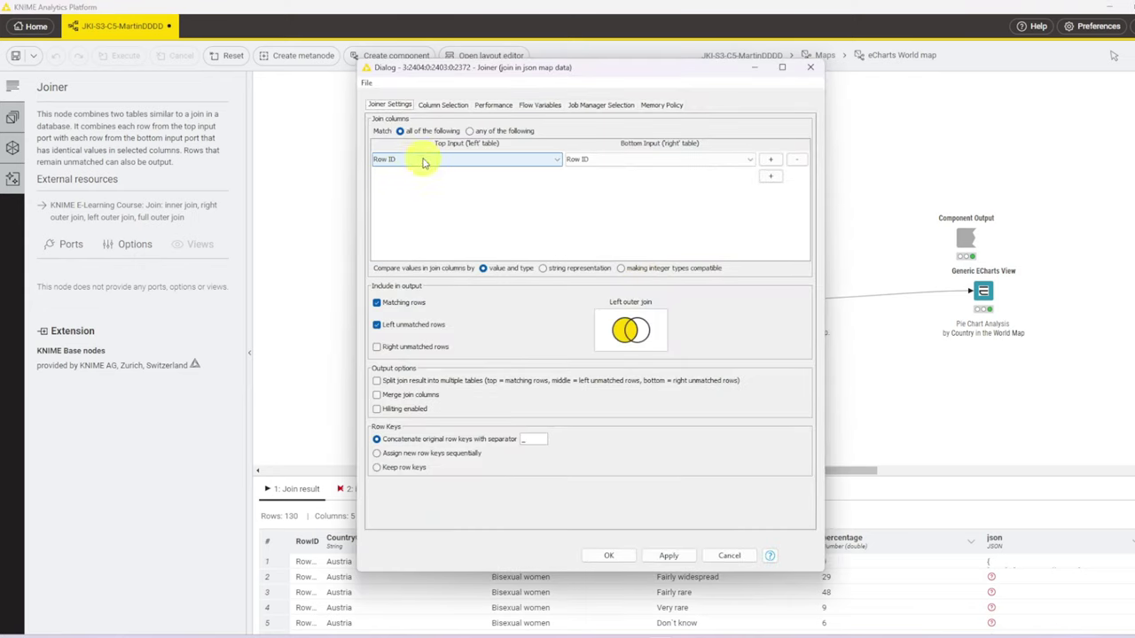
click(459, 110)
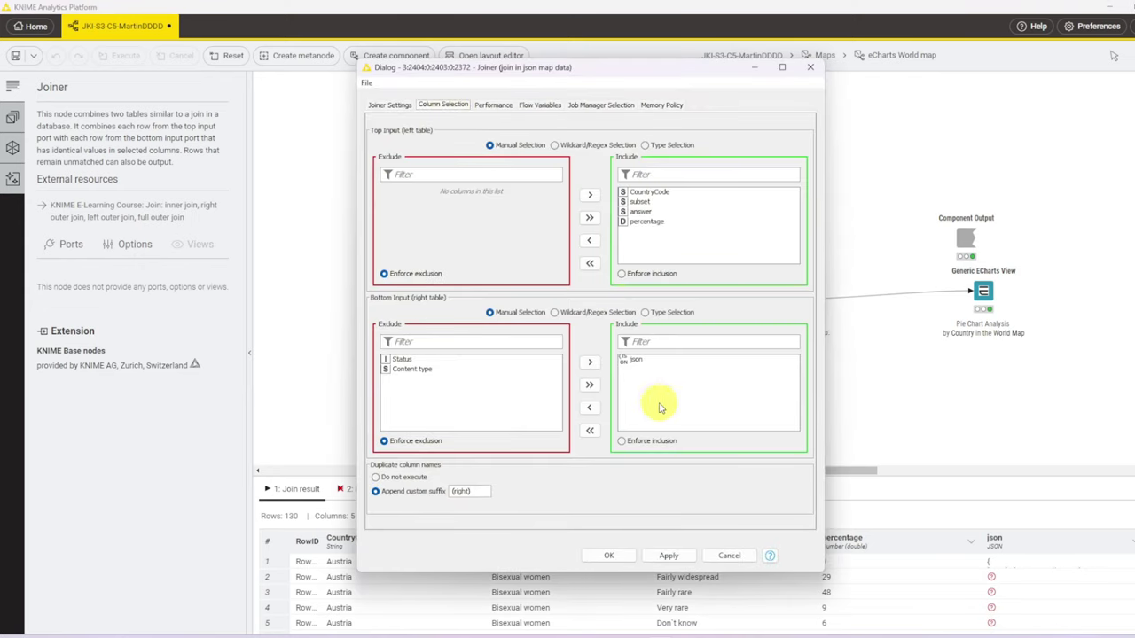
click(811, 71)
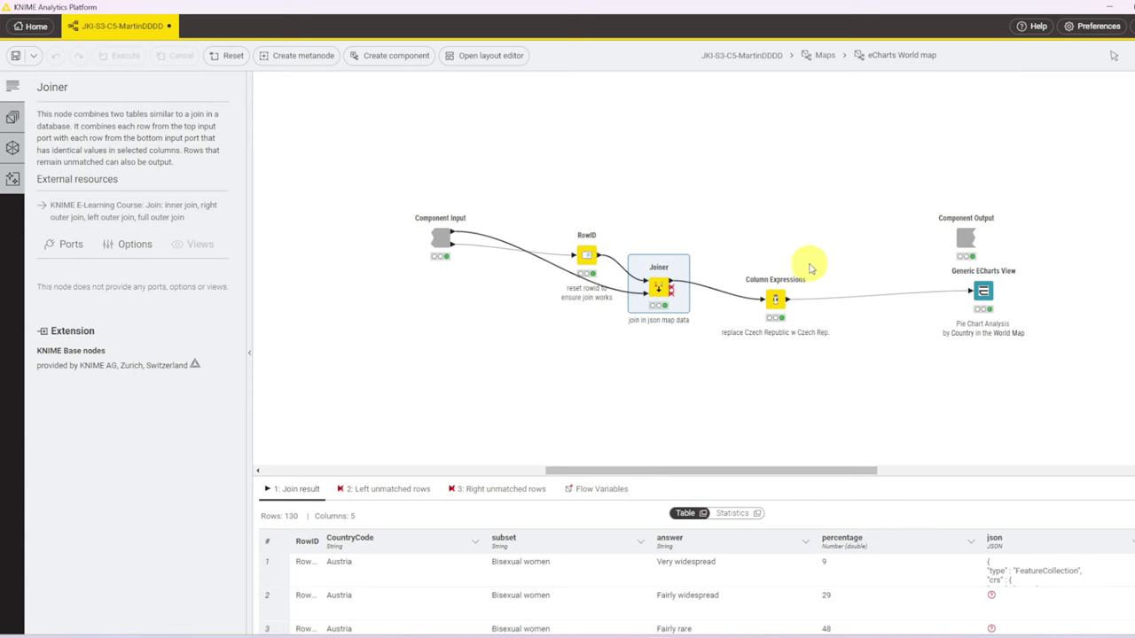
click(774, 297)
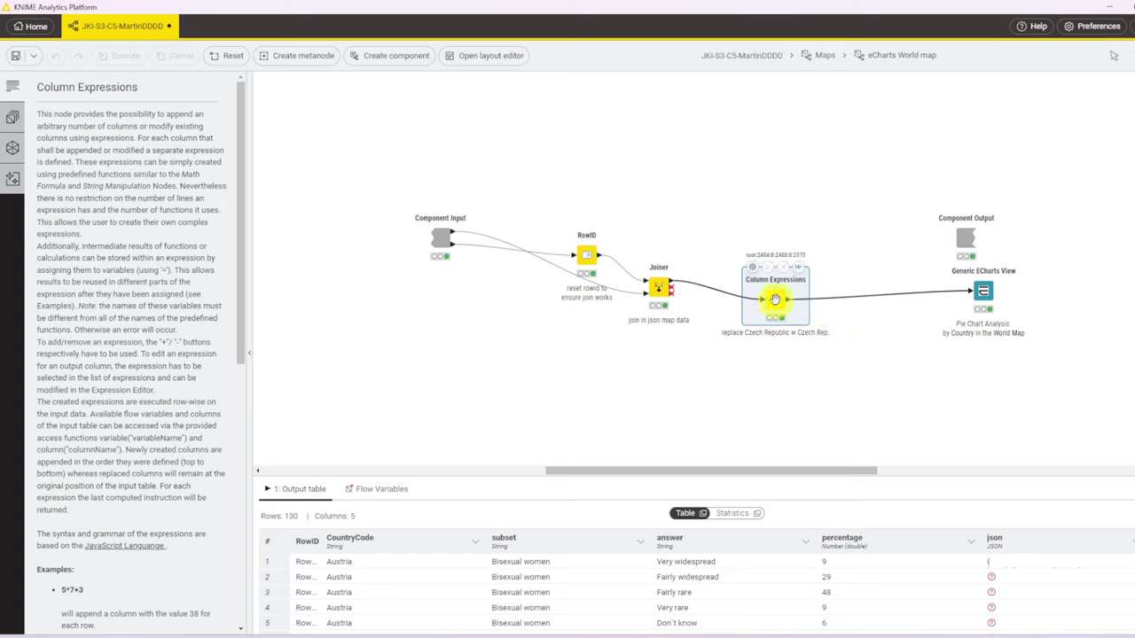
Review the Czech Republic to Czech Rep. expression with its CountryCode fallback unchanged, then select Generic ECharts View
double_click(755, 268)
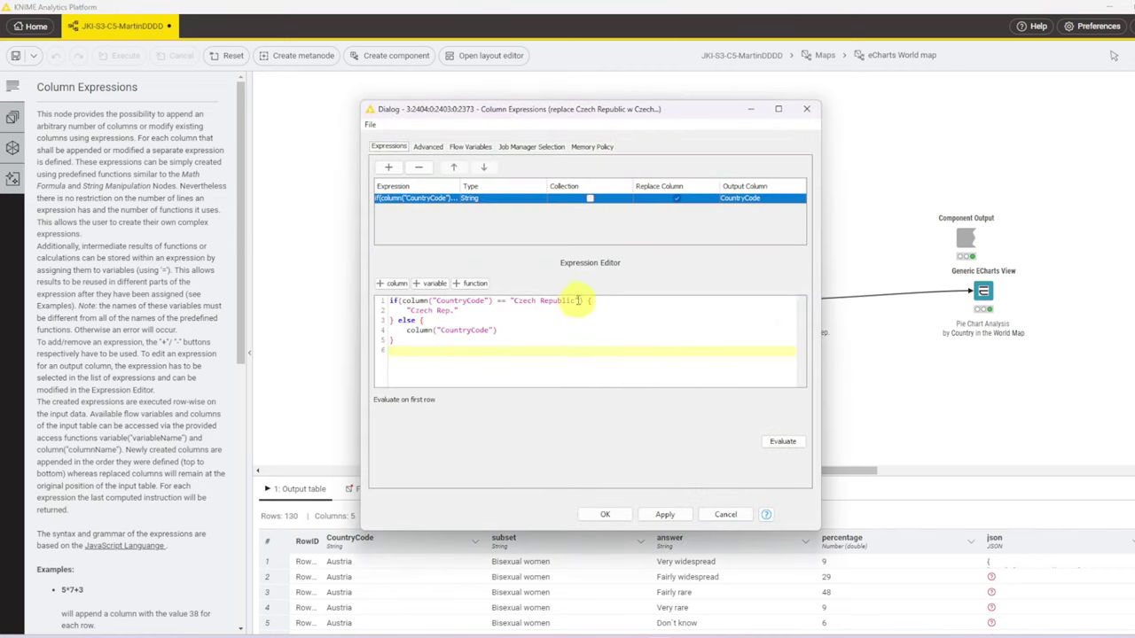
drag(580, 301, 410, 311)
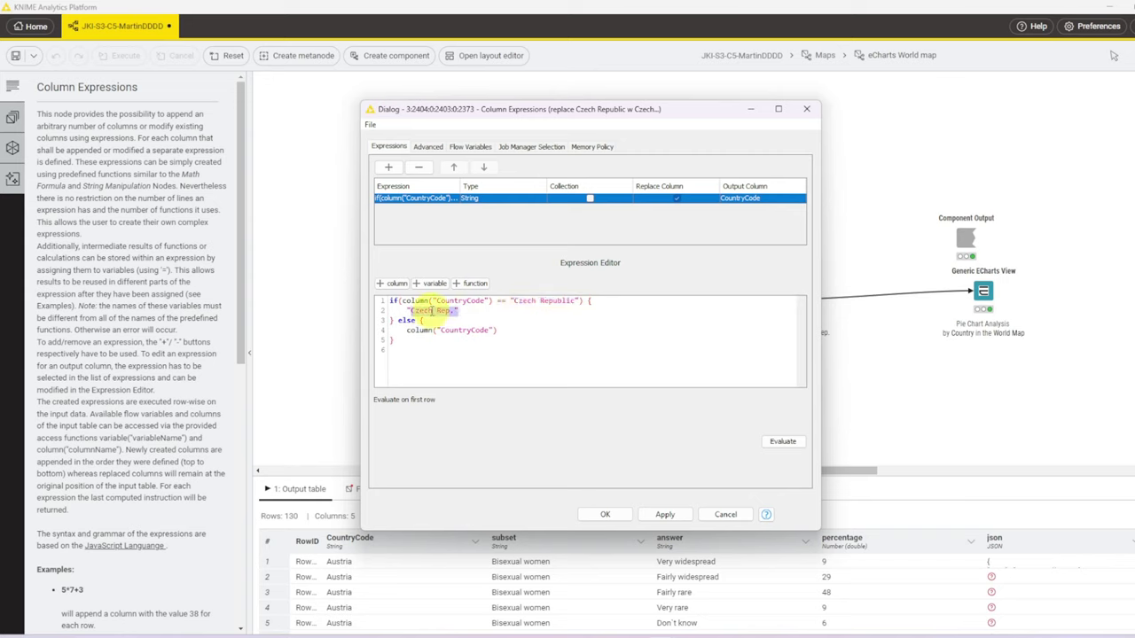
drag(506, 330, 406, 330)
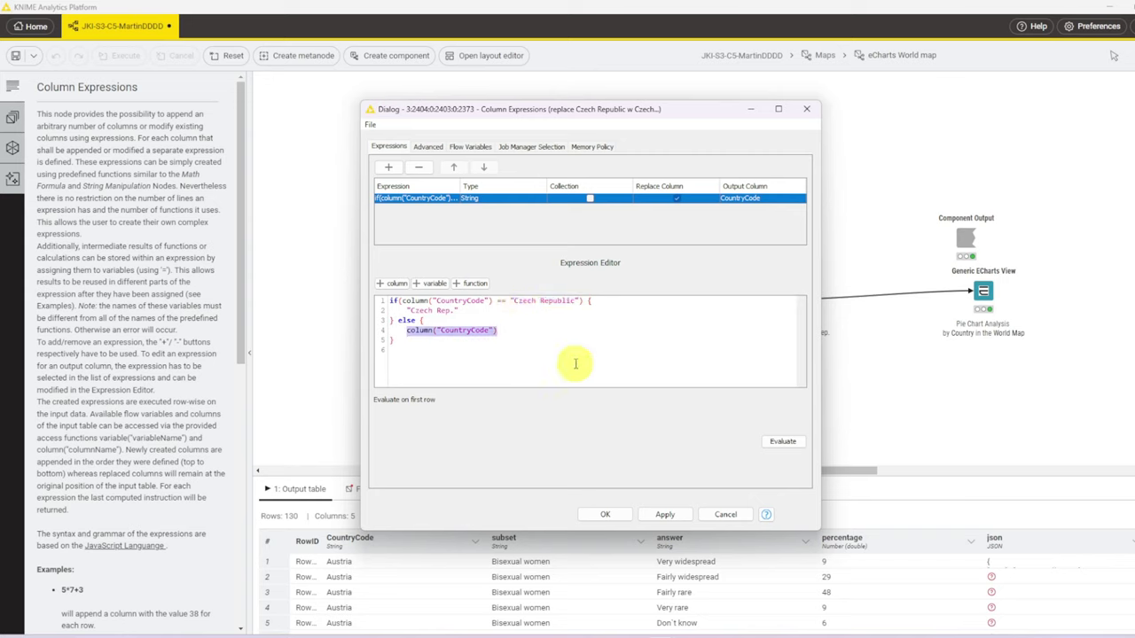
click(808, 110)
click(982, 291)
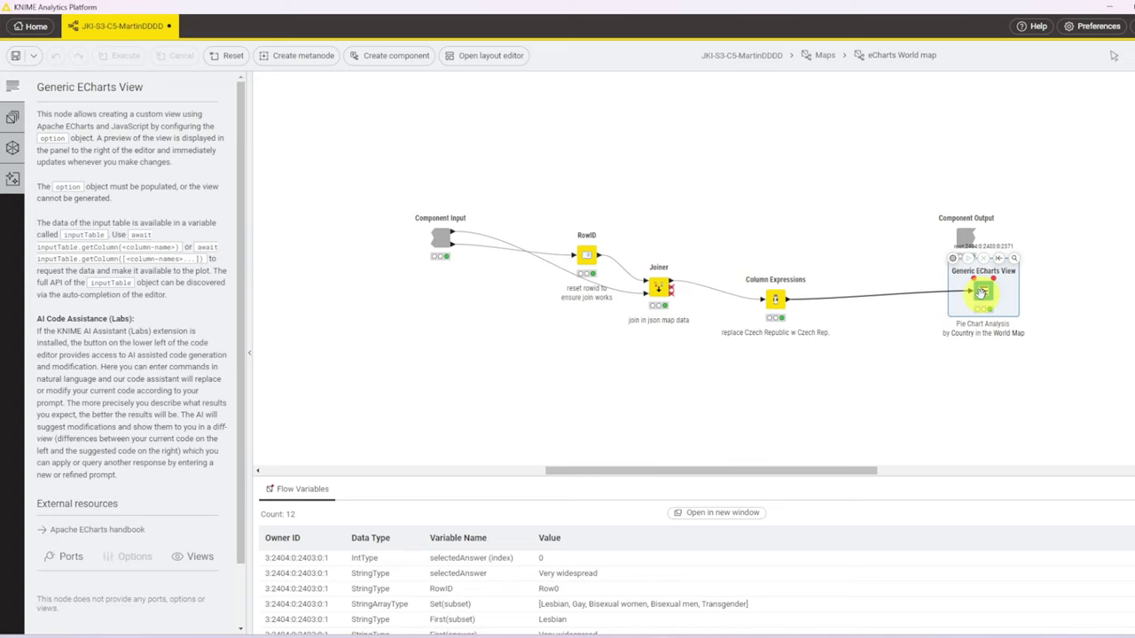
In the Generic ECharts View script, add length to the commented seriesData log on line 28
click(958, 259)
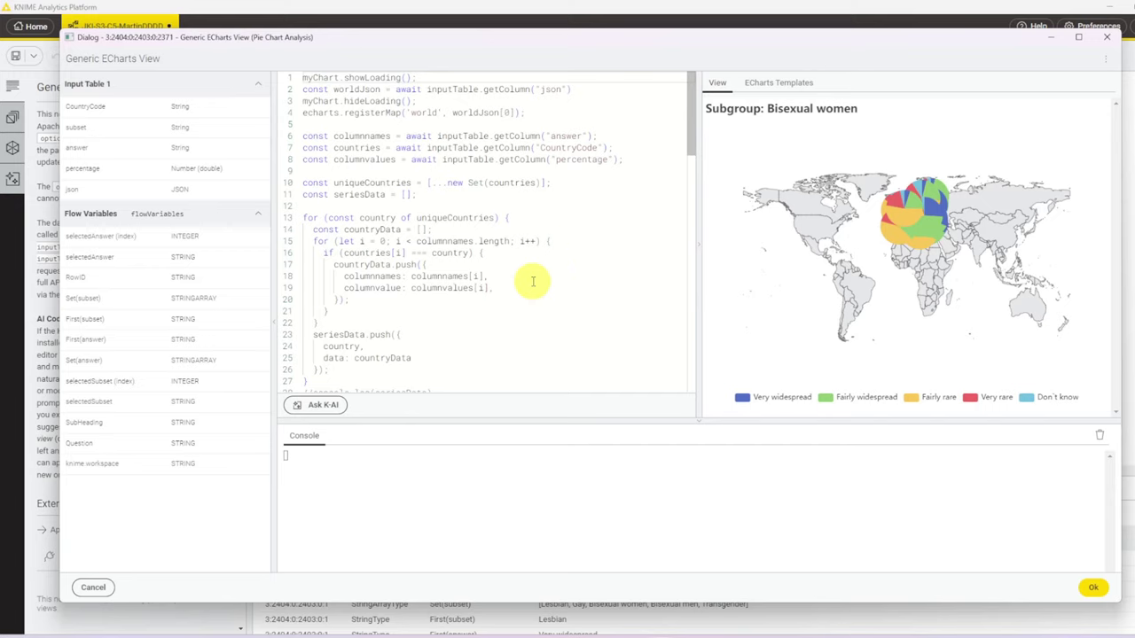
scroll(513, 280, down, 1)
scroll(513, 280, down, 1)
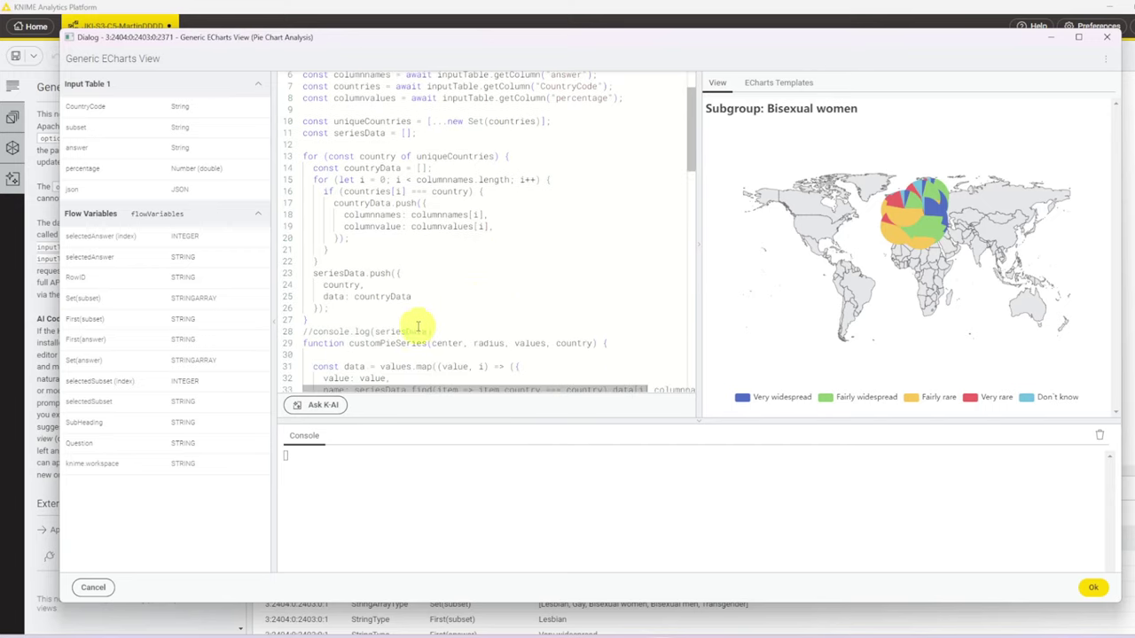
scroll(454, 317, down, 1)
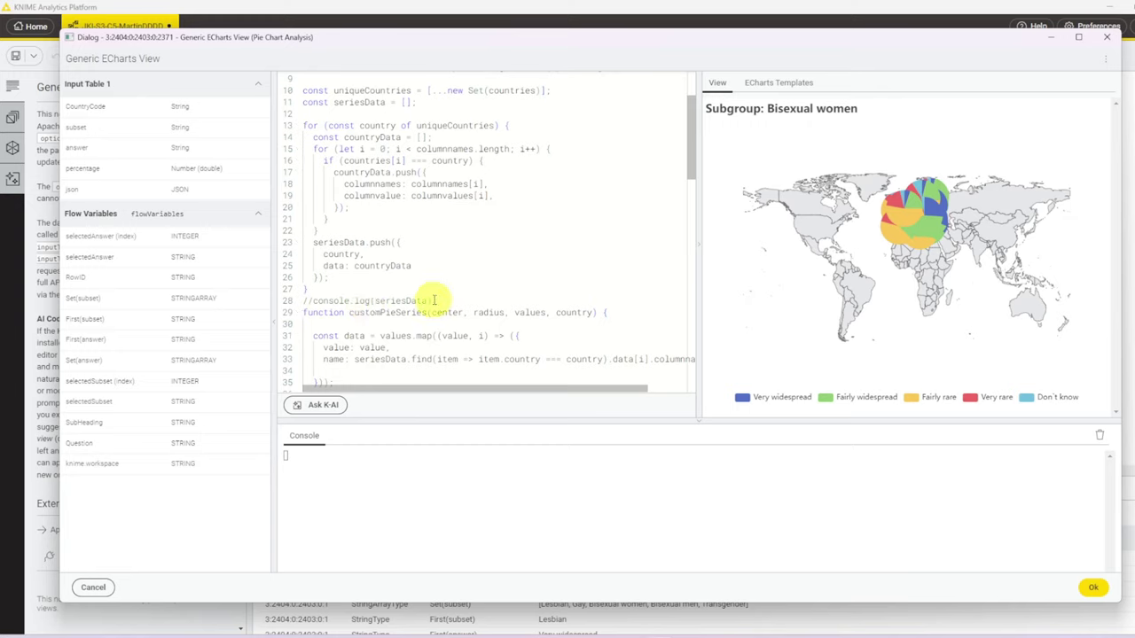
click(426, 301)
text(,)
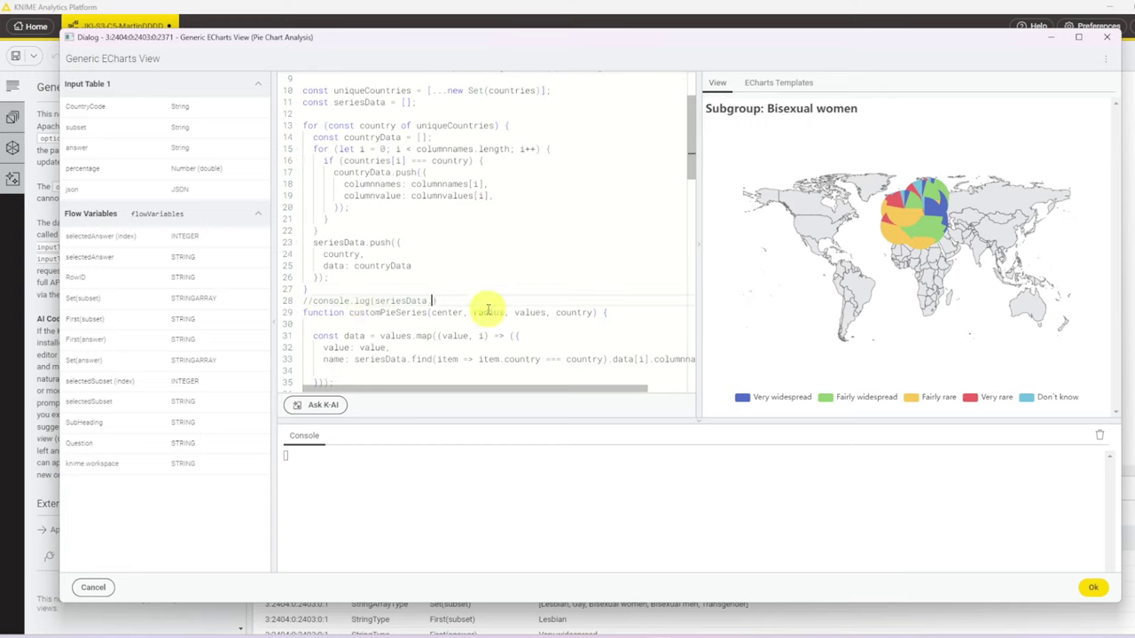
text(length)
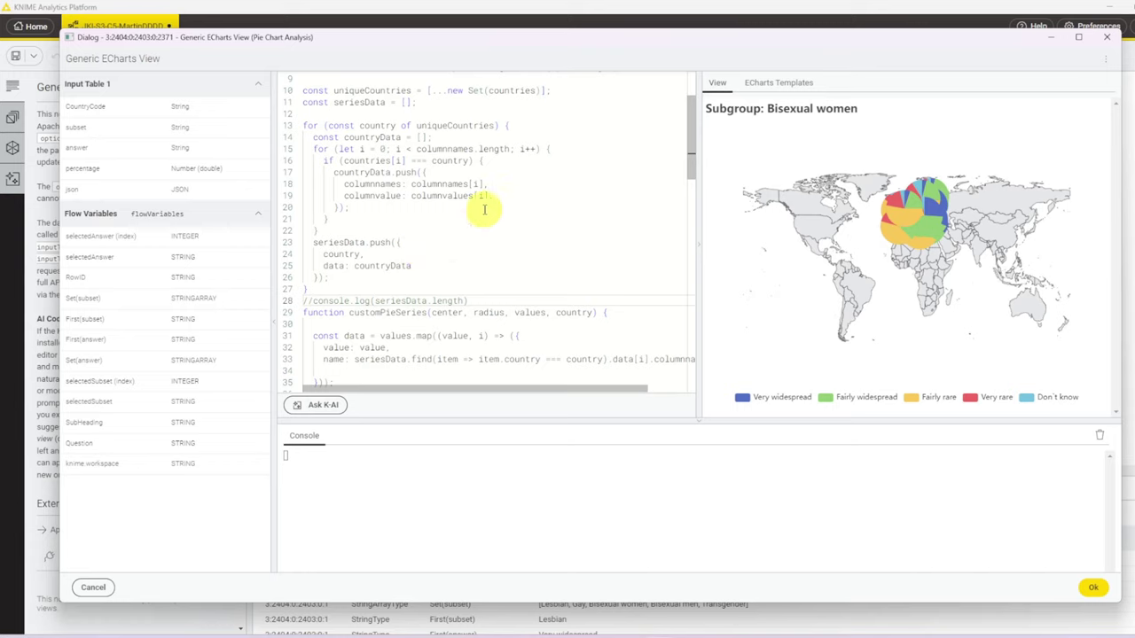
scroll(510, 210, up, 2)
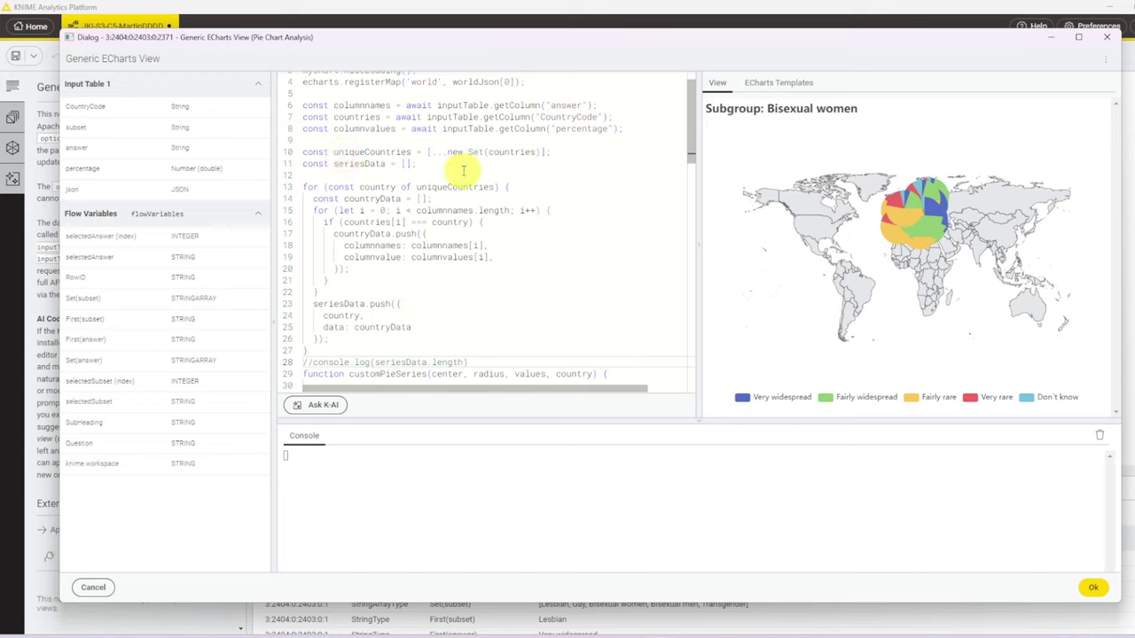
scroll(539, 227, down, 3)
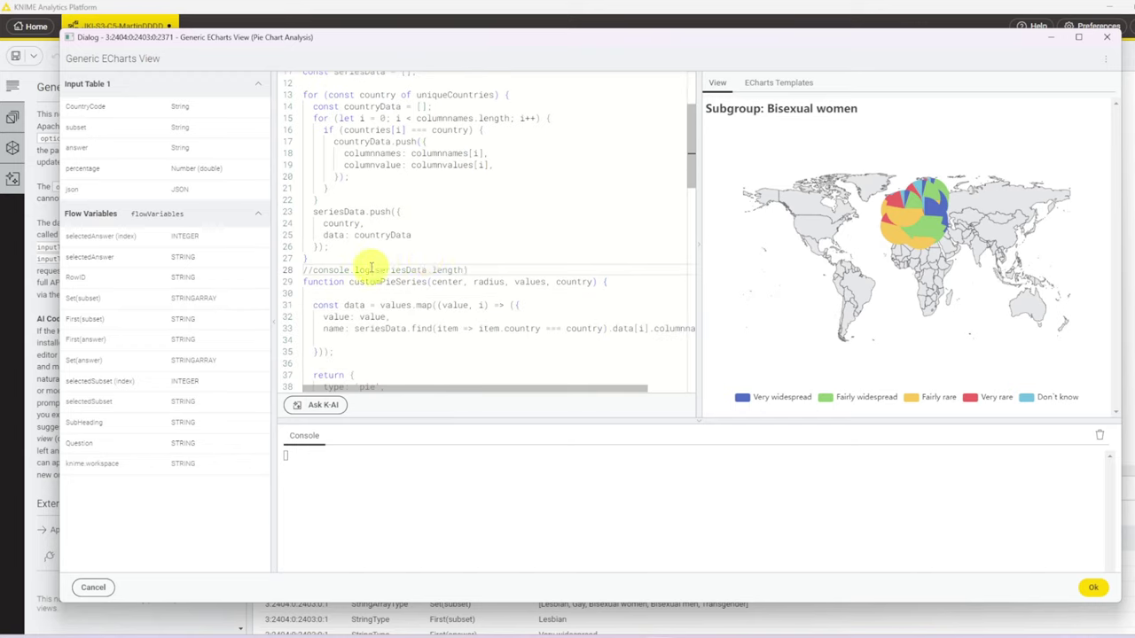
Uncomment console.log on line 28, then remove .length so the whole seriesData array is logged
double_click(318, 268)
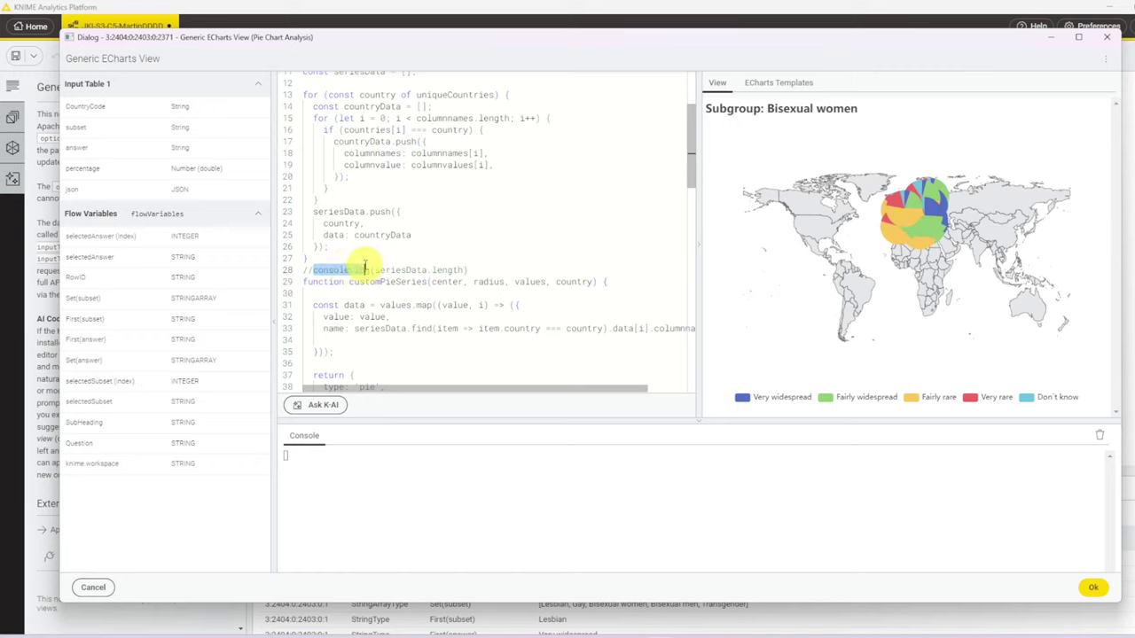
drag(363, 268, 372, 268)
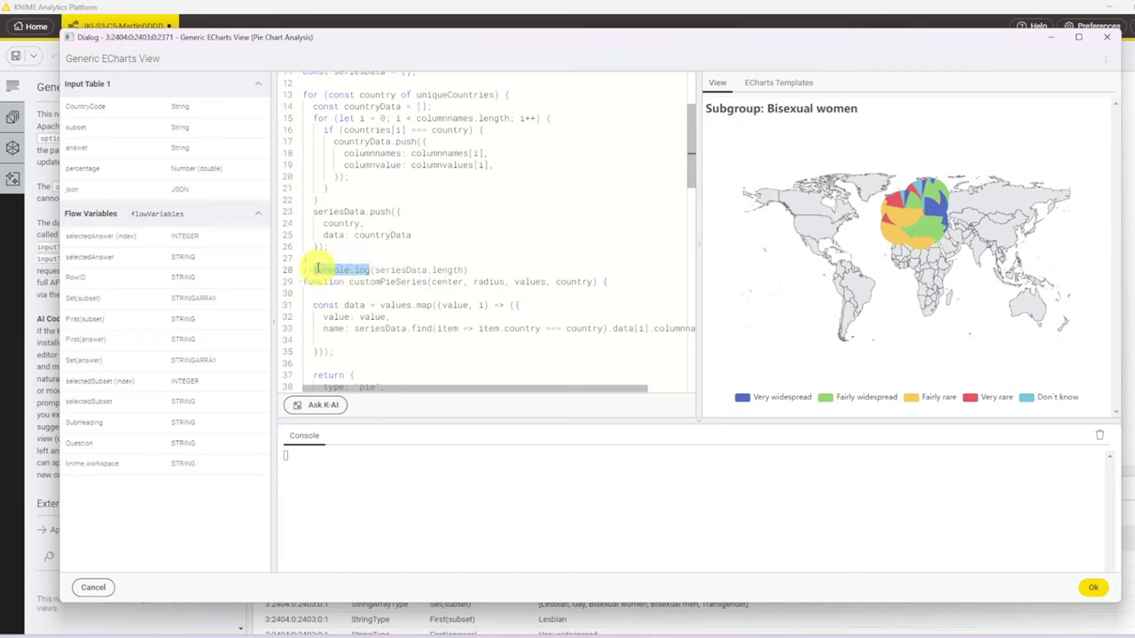
drag(318, 268, 304, 268)
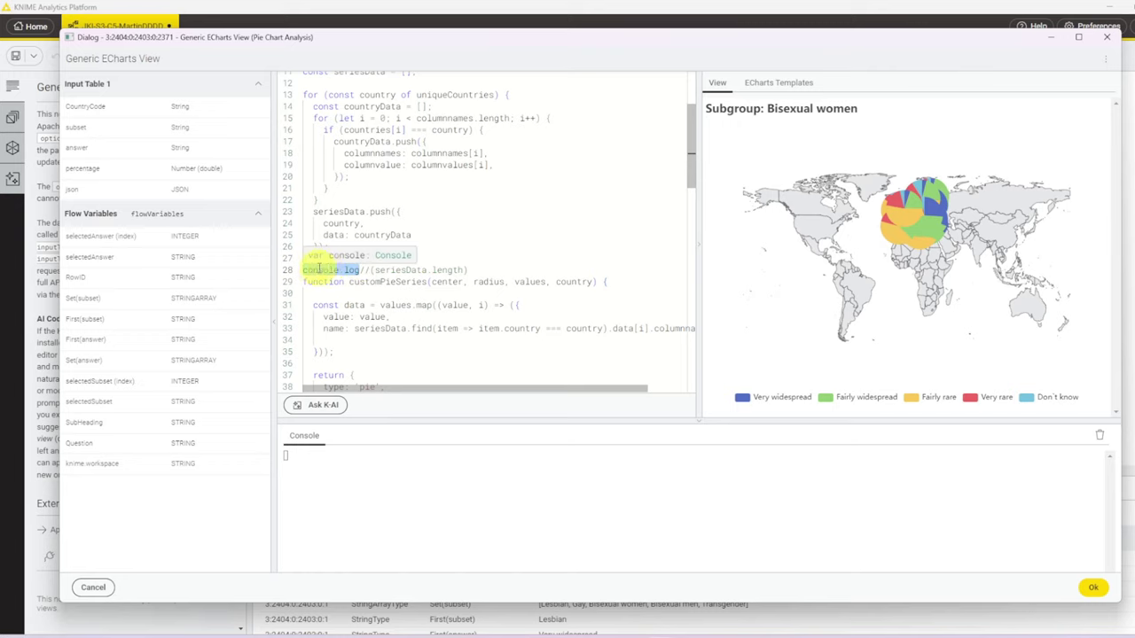
click(371, 269)
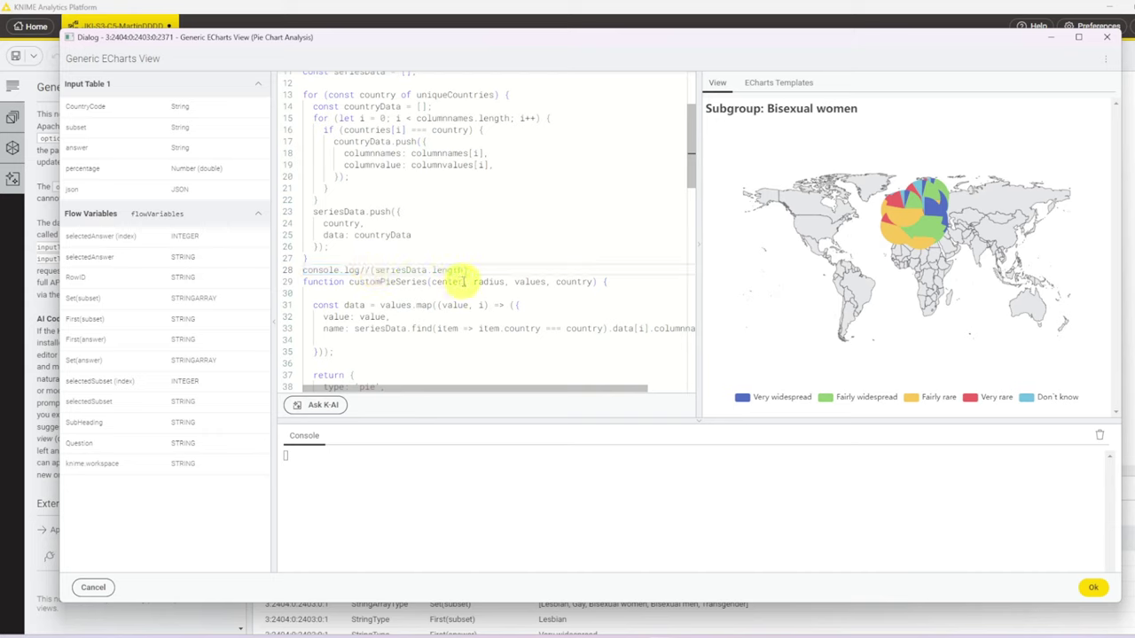
key(BackSpace)
key(BackSpace)
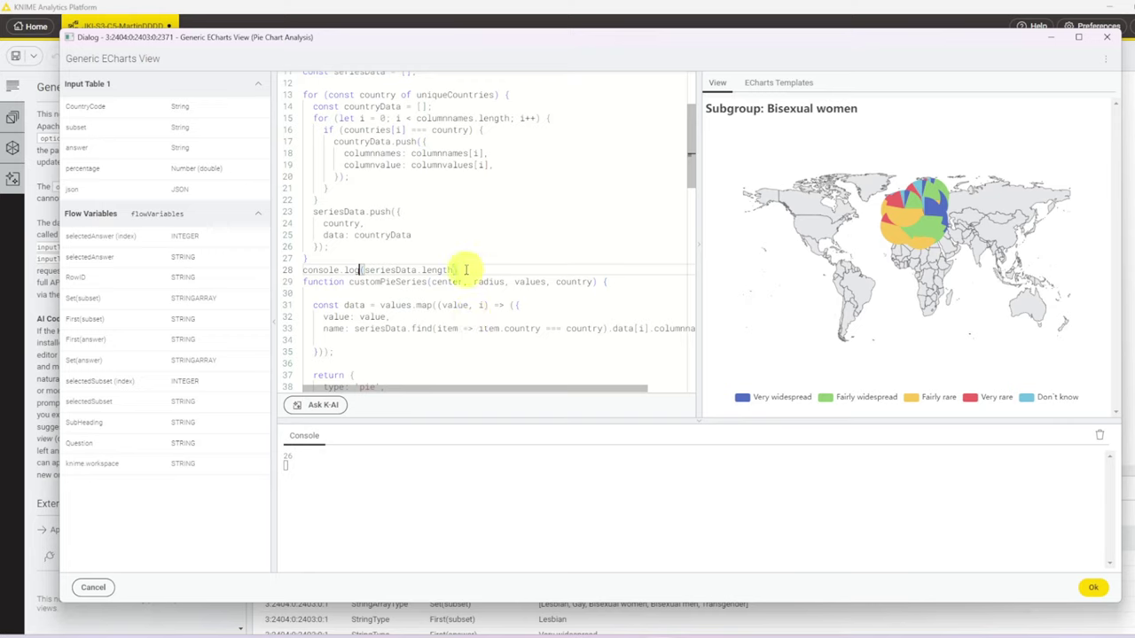
drag(455, 270, 417, 270)
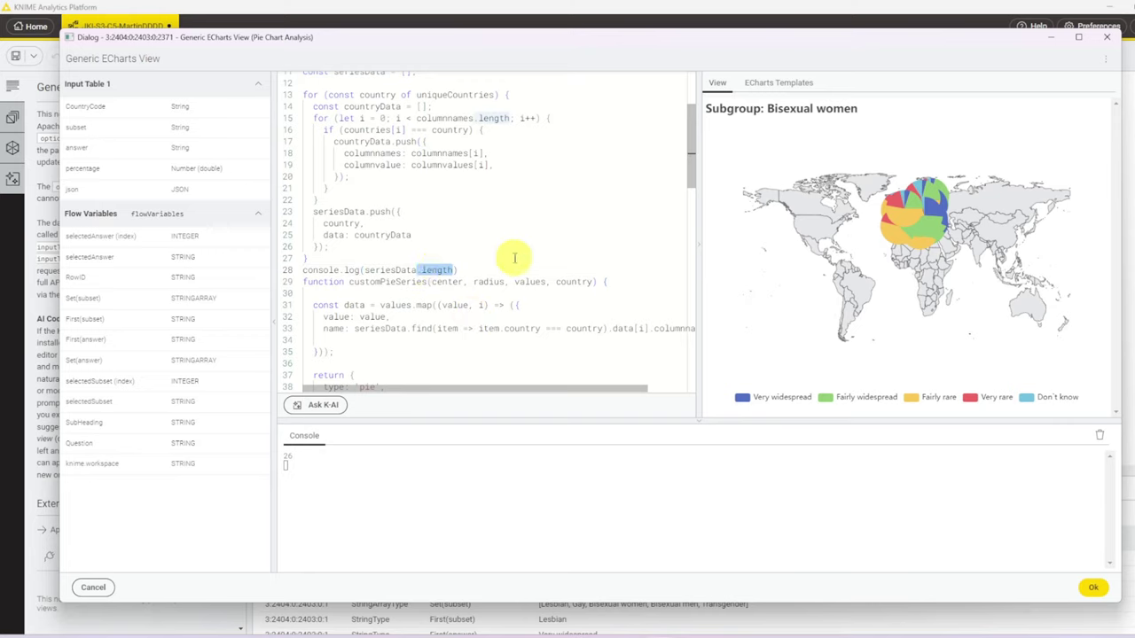
key(BackSpace)
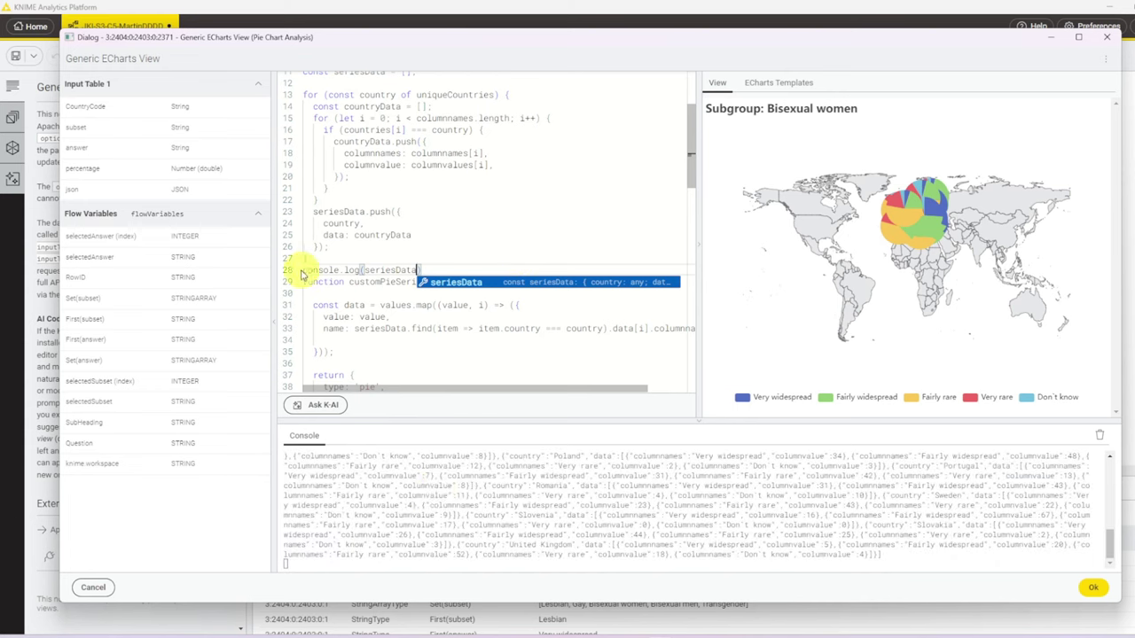
Add ']' after the closing parenthesis on line 76 of the series mapping code
drag(689, 145, 702, 308)
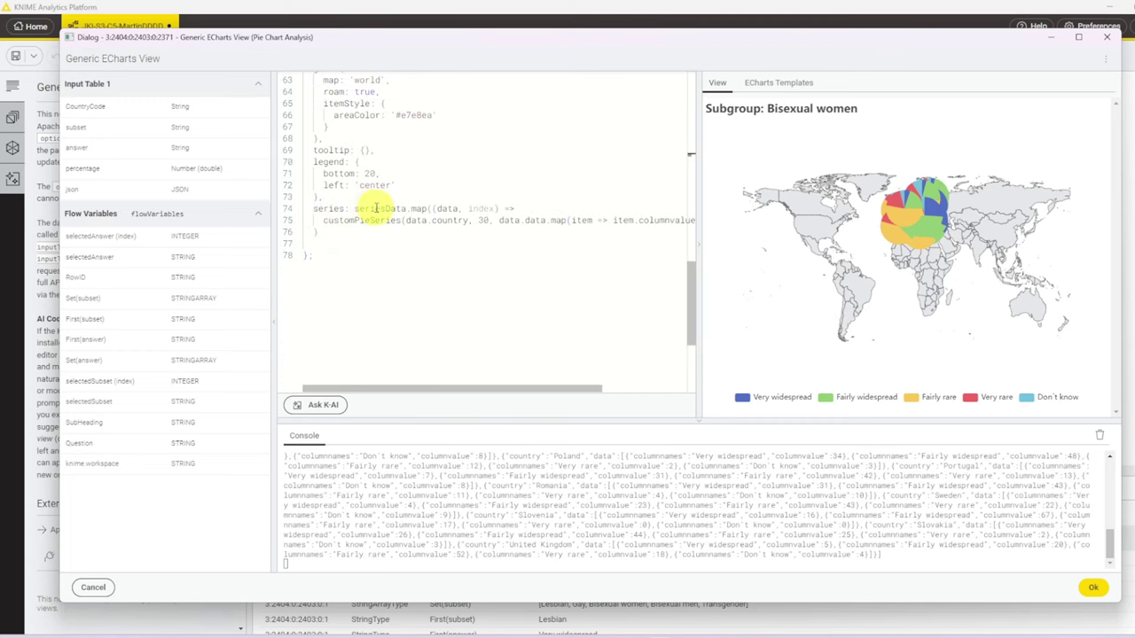
mouse_move(363, 206)
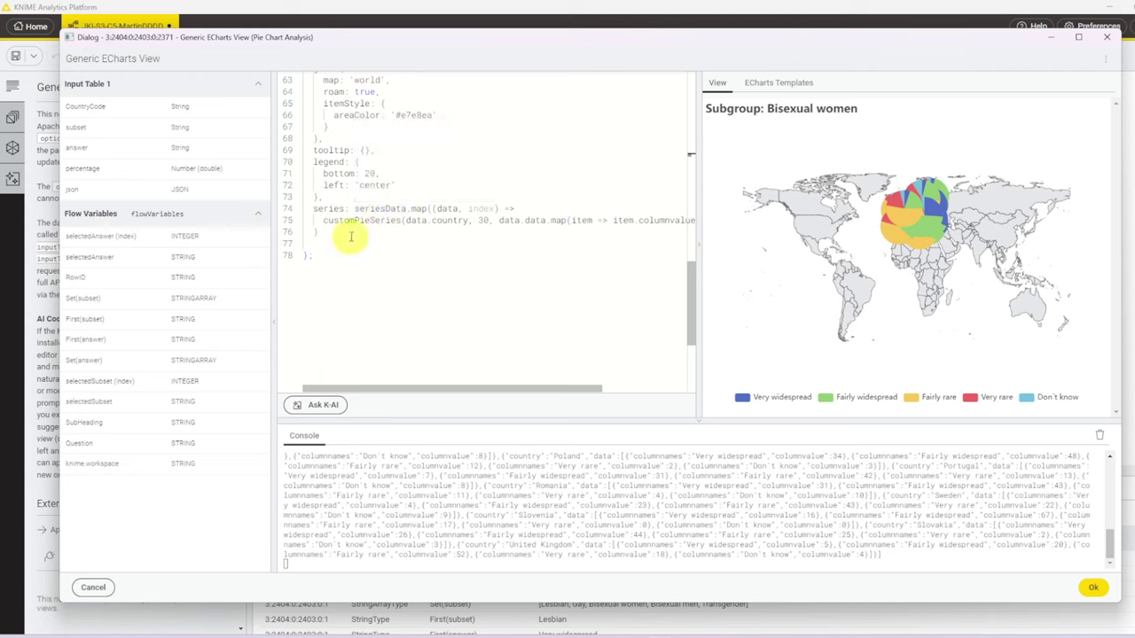
click(335, 232)
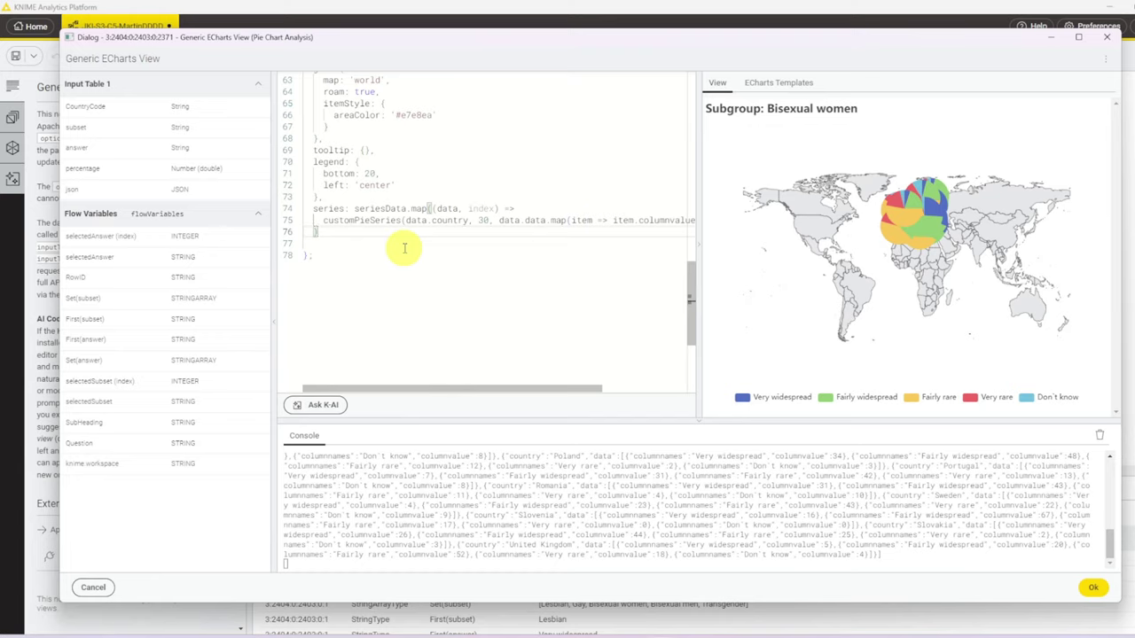
text(])
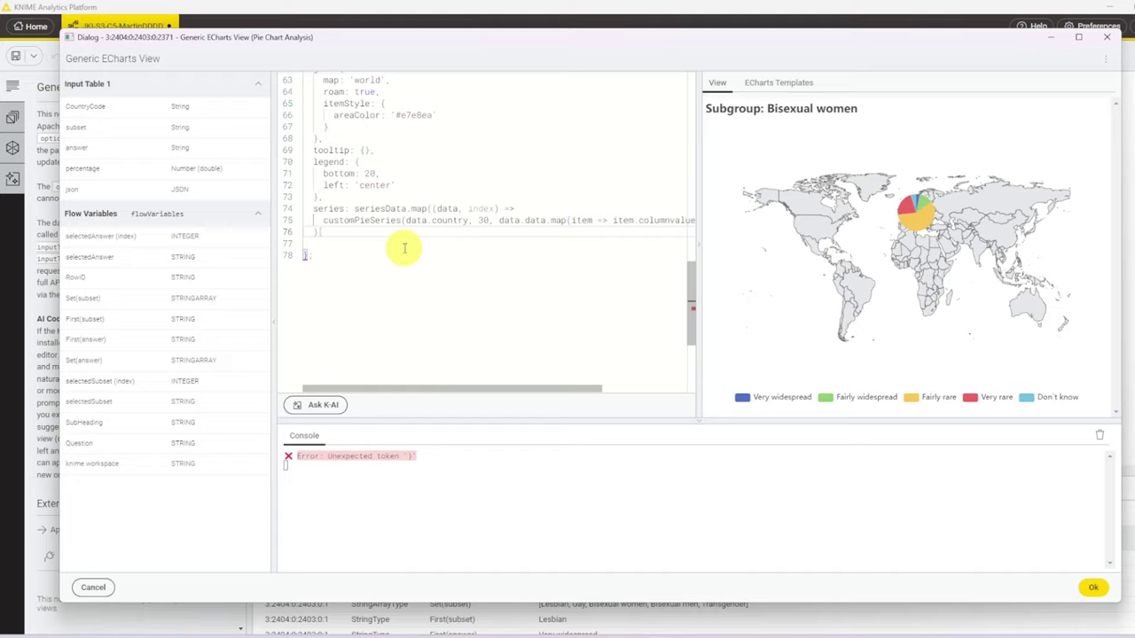
click(1093, 587)
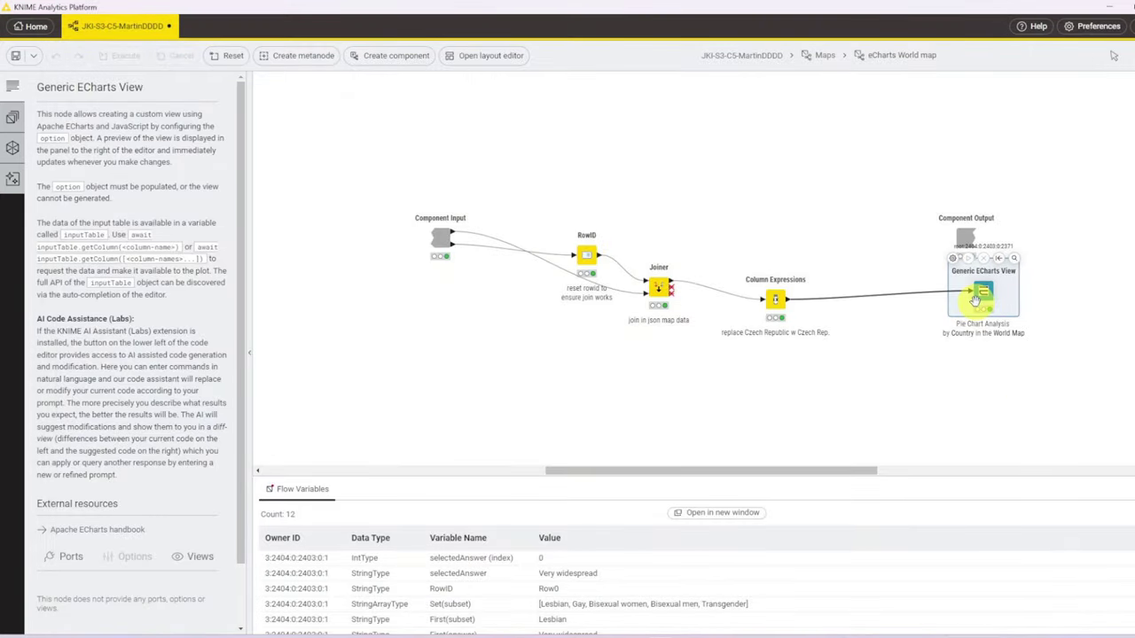